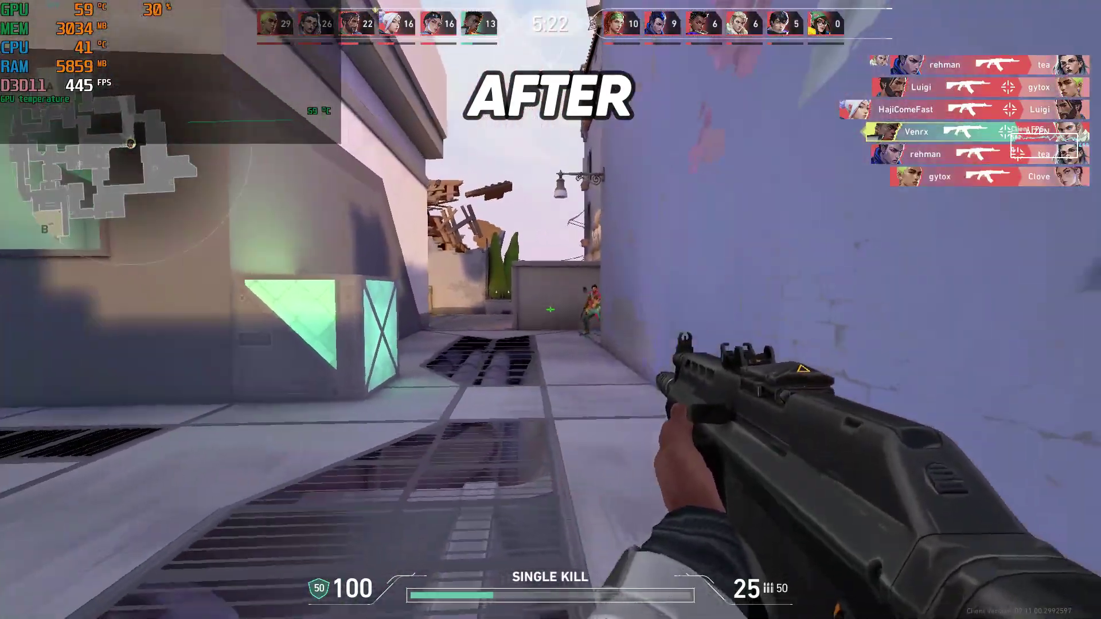
left_click(550, 310)
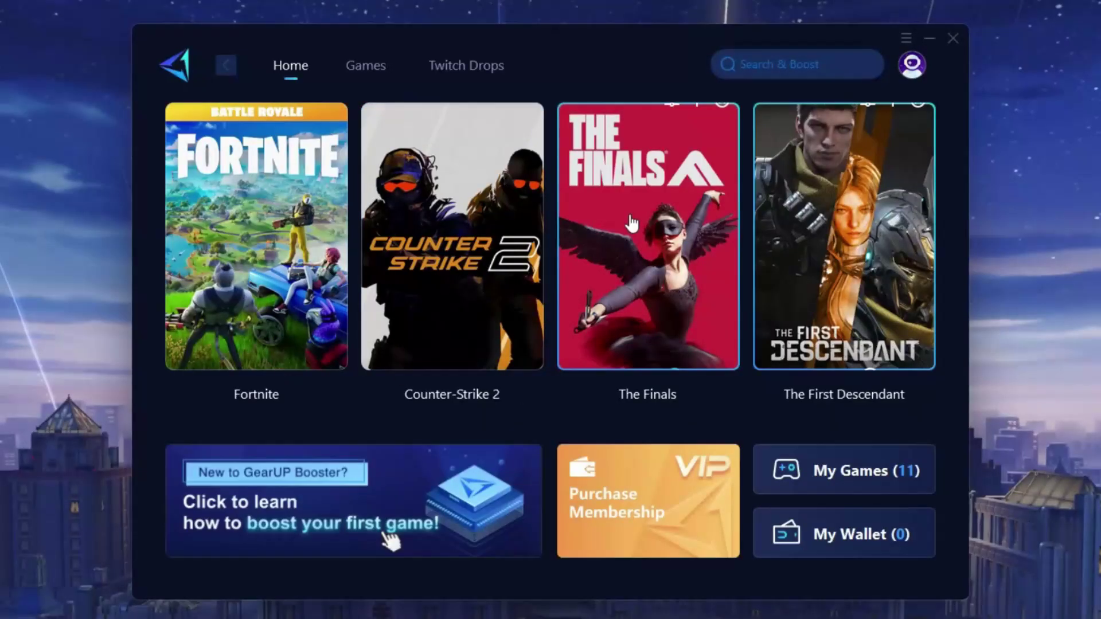
left_click(363, 65)
left_click_drag(996, 154, 997, 501)
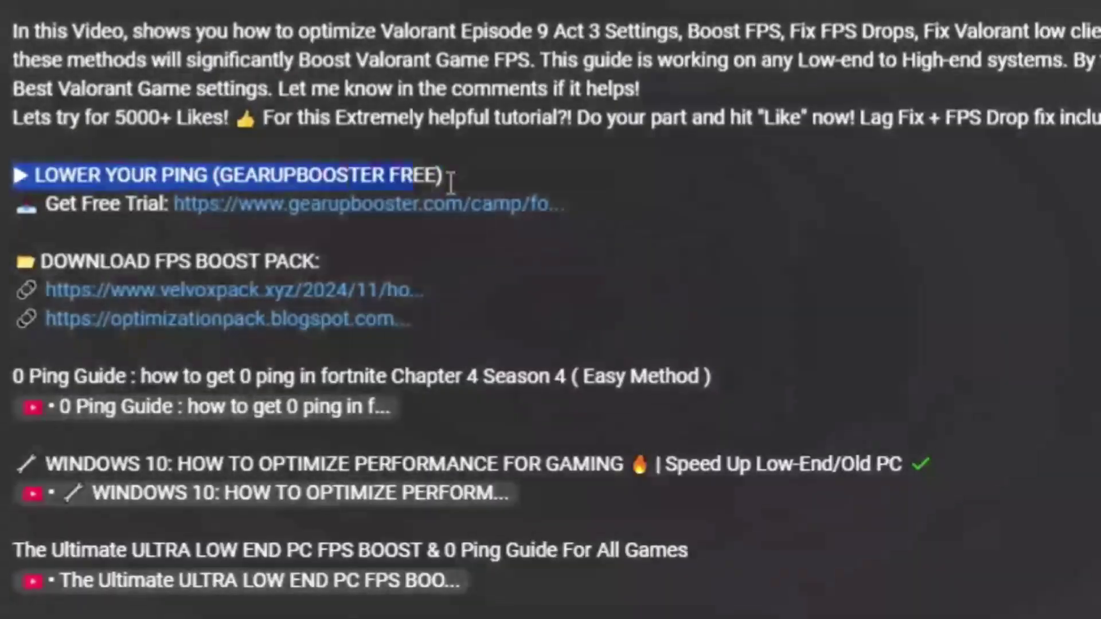
left_click_drag(442, 175, 437, 195)
left_click(6, 195)
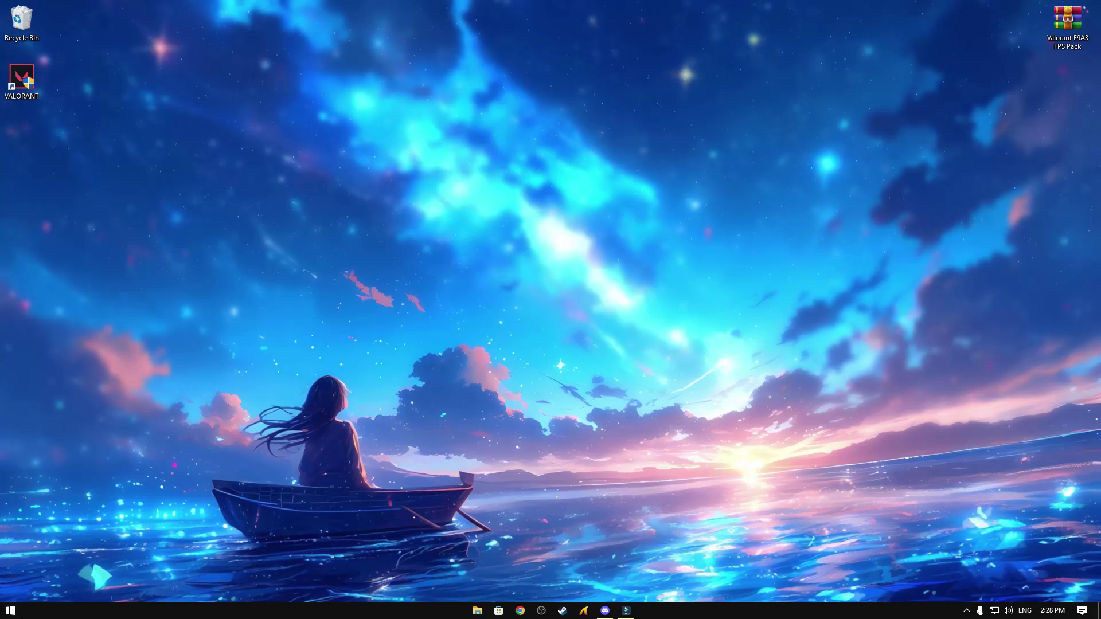
Open Windows' restore point settings and apply the turned-on system protection option for Local Disk (C:)
key("super")
type("Create a restore point")
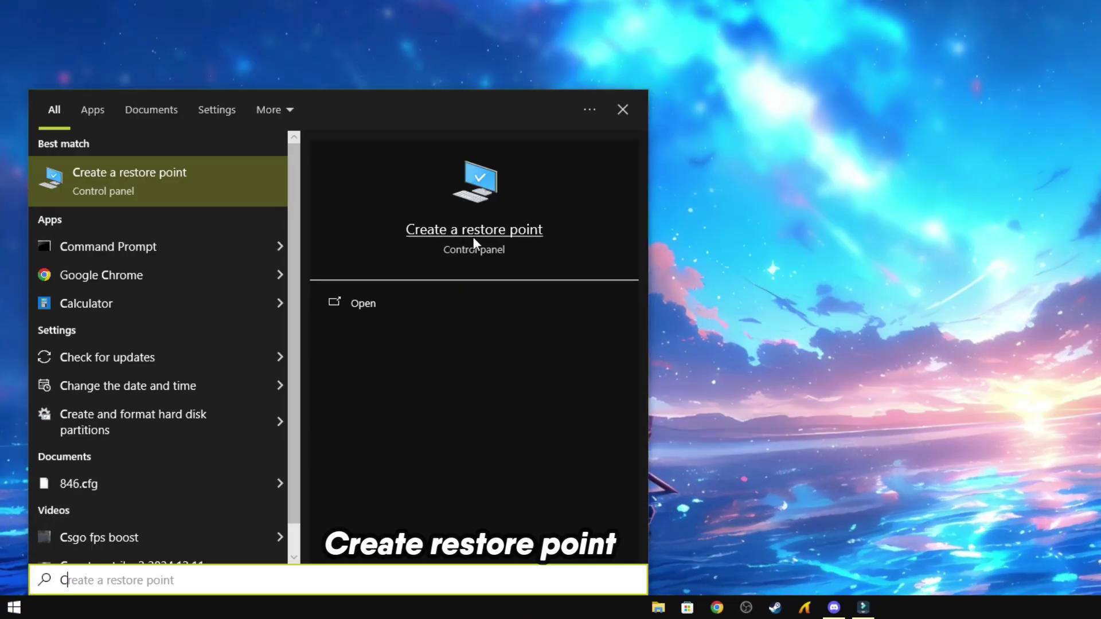
left_click(359, 305)
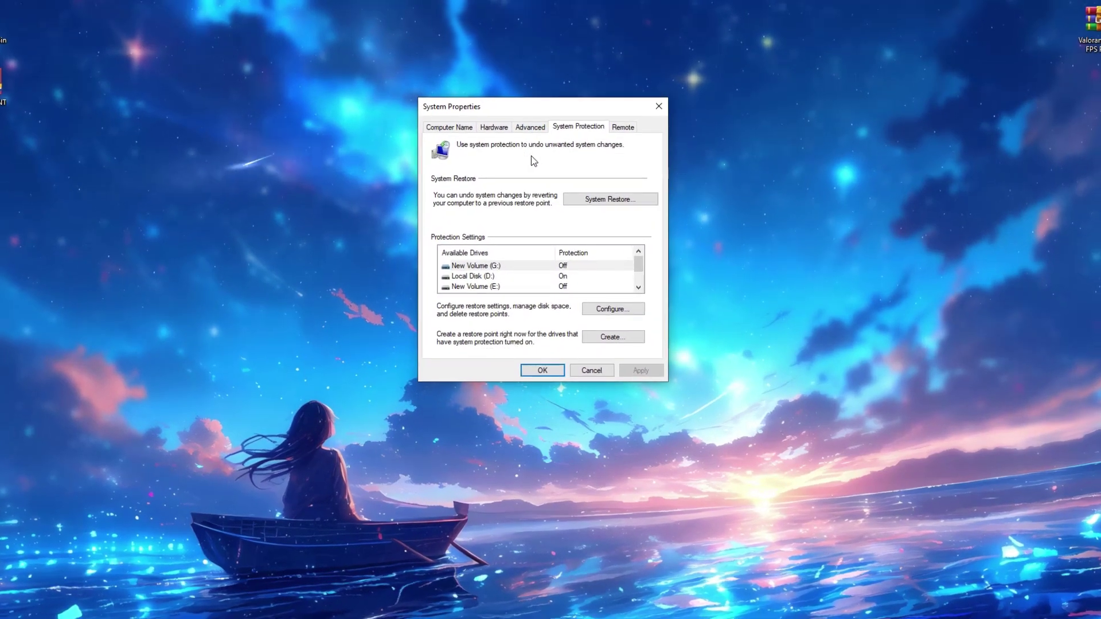
left_click_drag(639, 270, 640, 284)
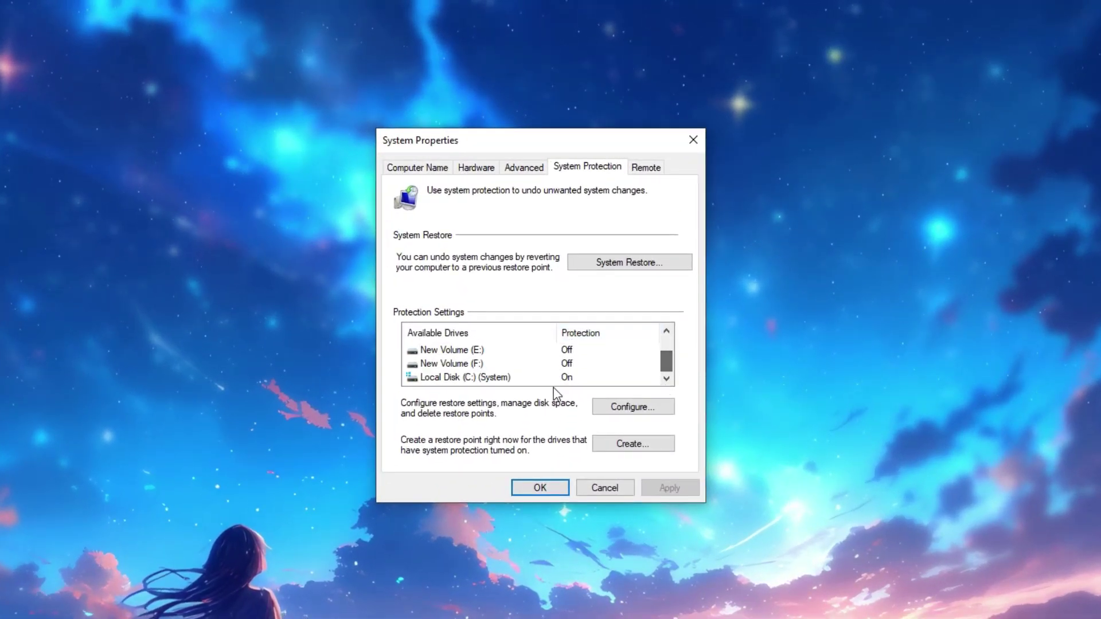
left_click(460, 379)
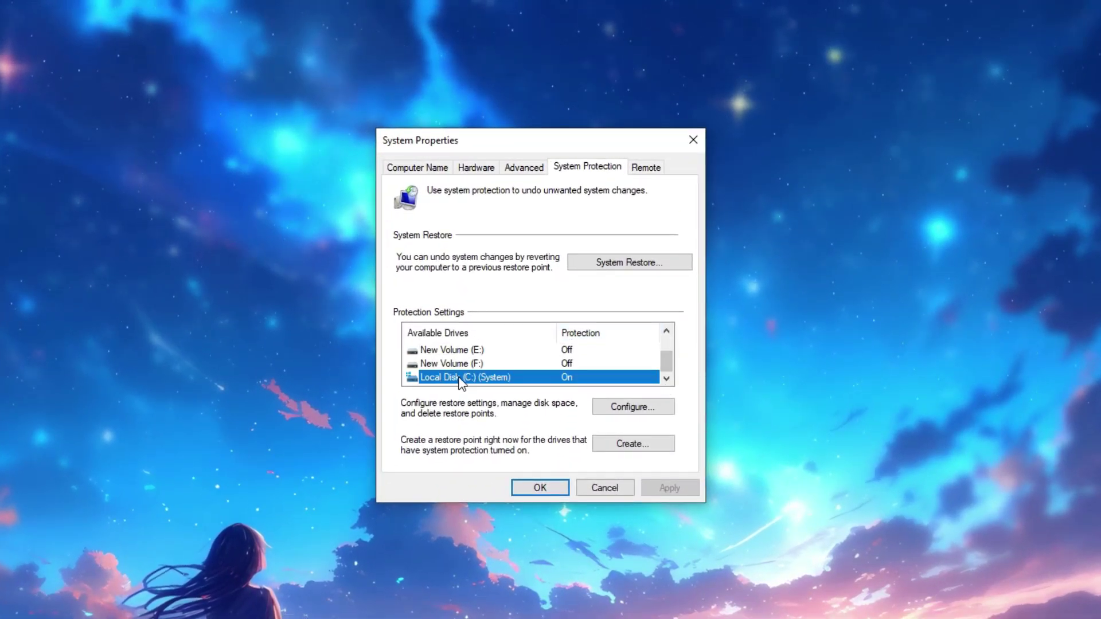
left_click(612, 410)
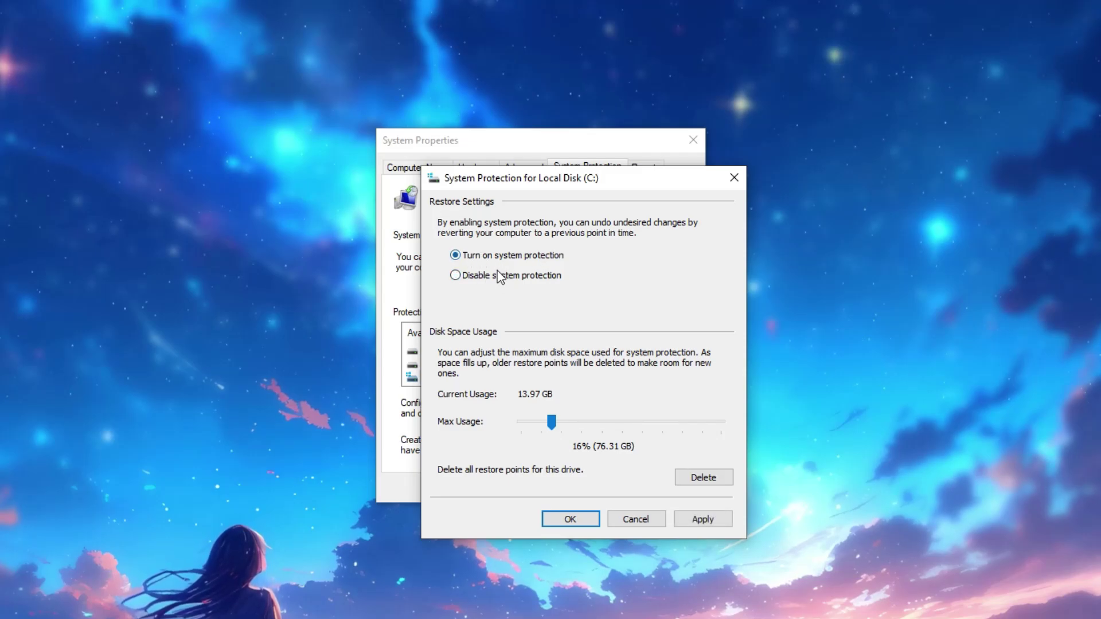
left_click(709, 522)
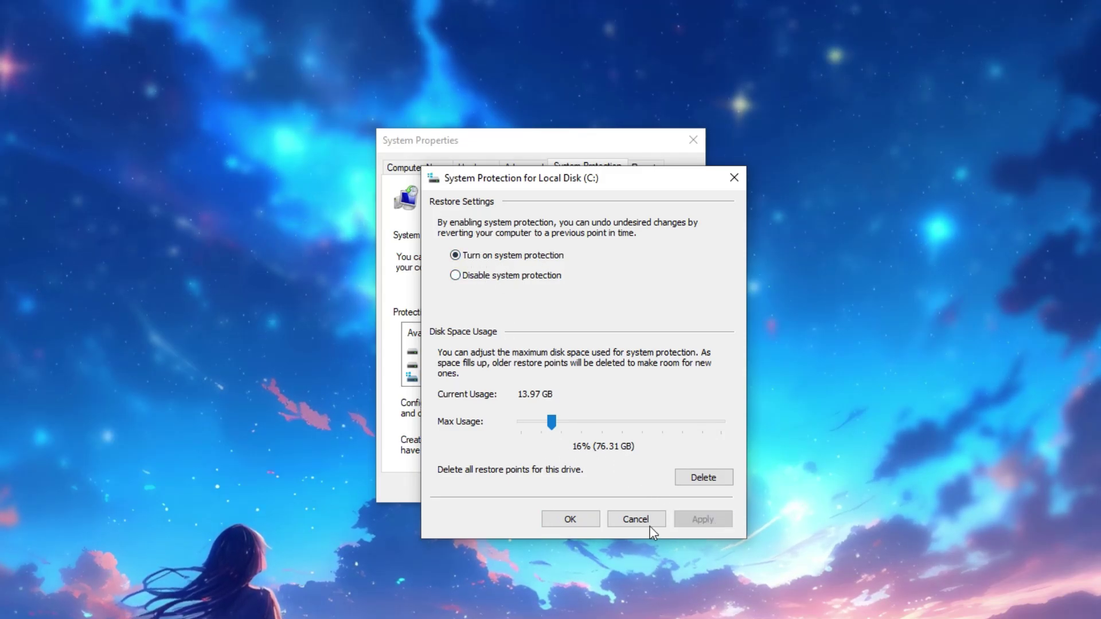
left_click(571, 521)
Create a restore point described as "VALORANT SETTINGS" and close System Properties
left_click(645, 449)
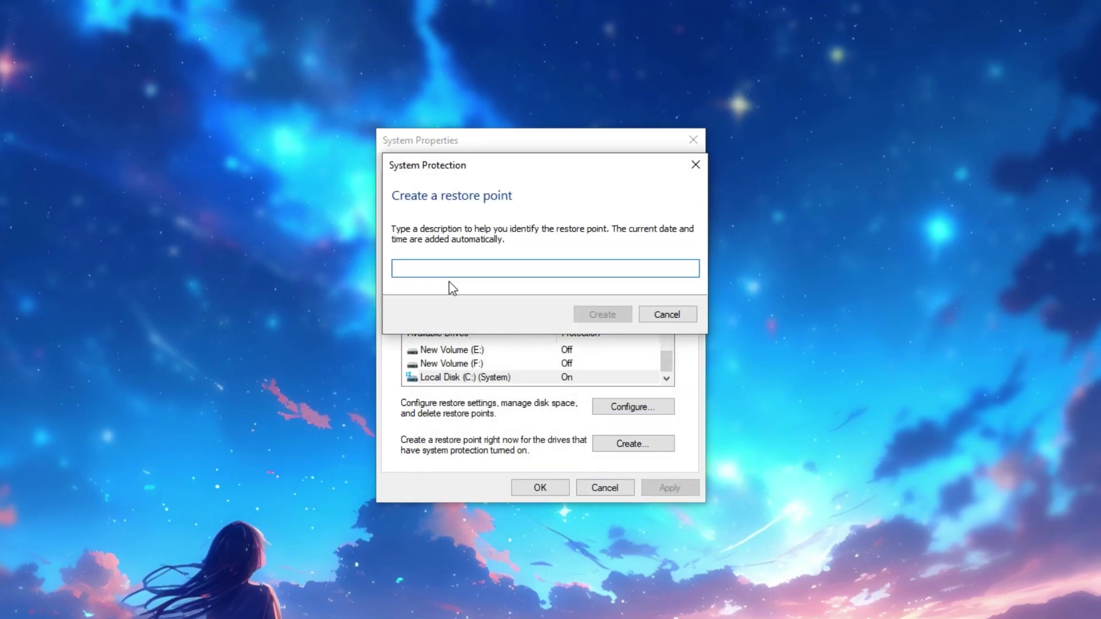
type("VALORANT S")
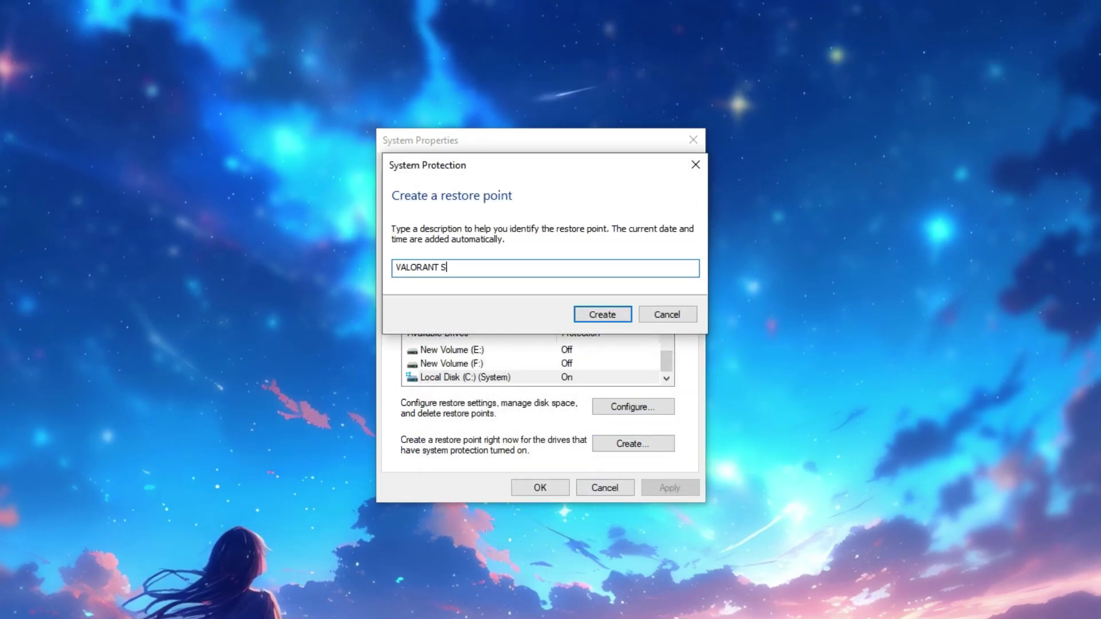
type("ETTIN")
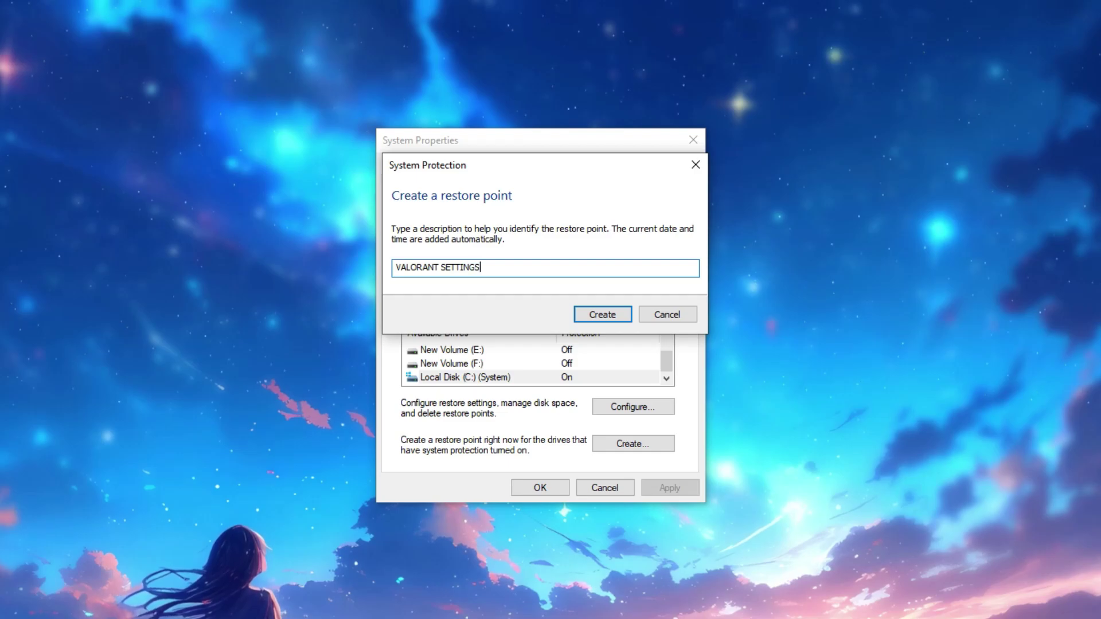
type("GS")
left_click(600, 317)
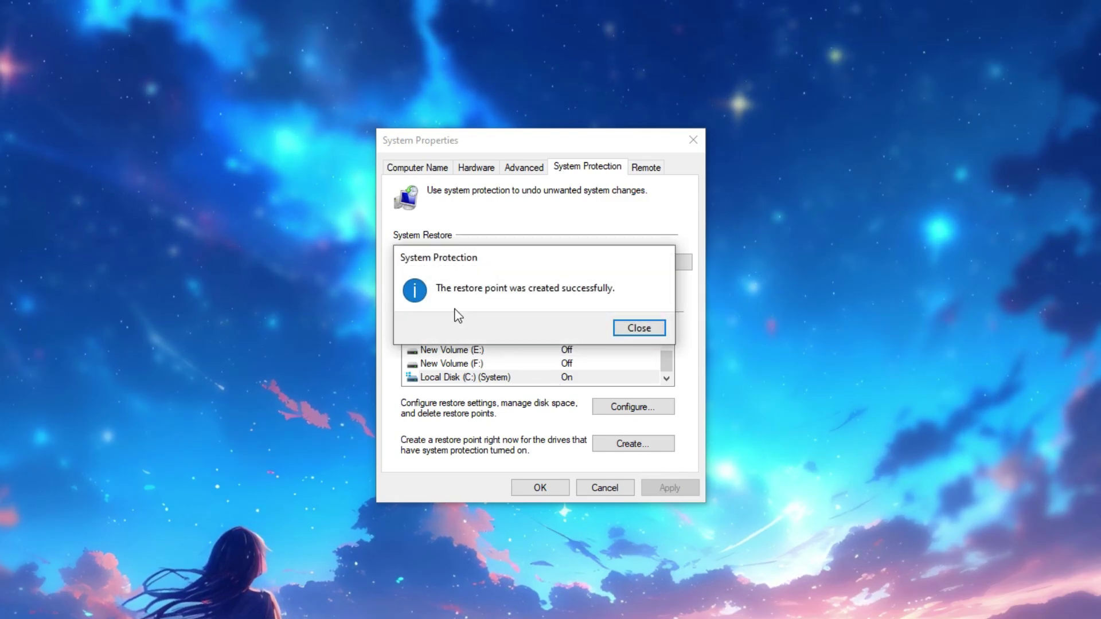
left_click(632, 331)
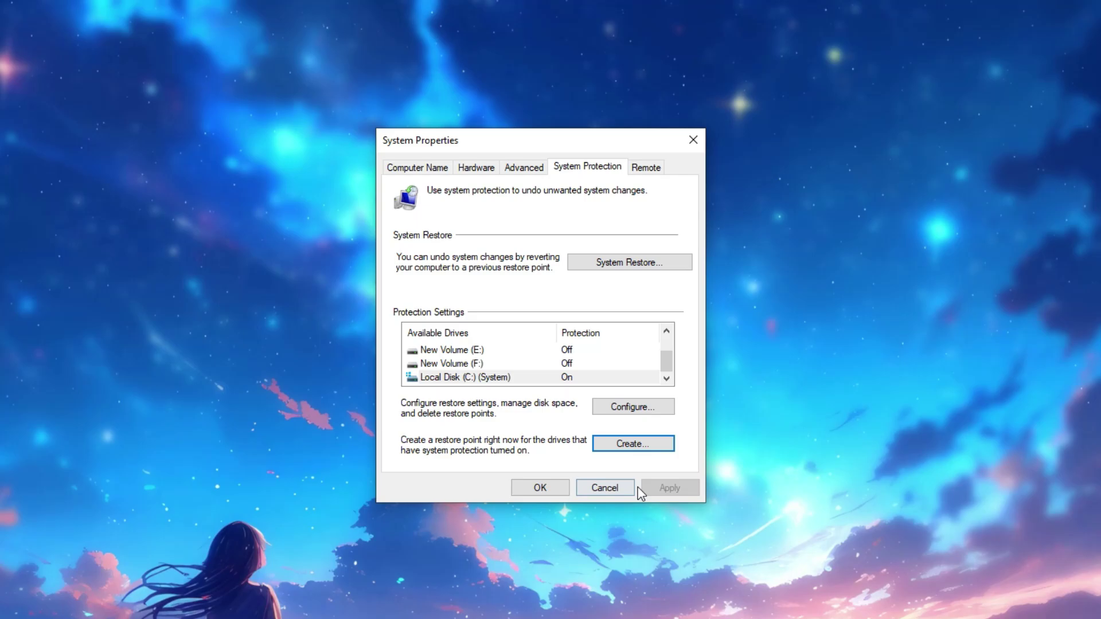
left_click(539, 489)
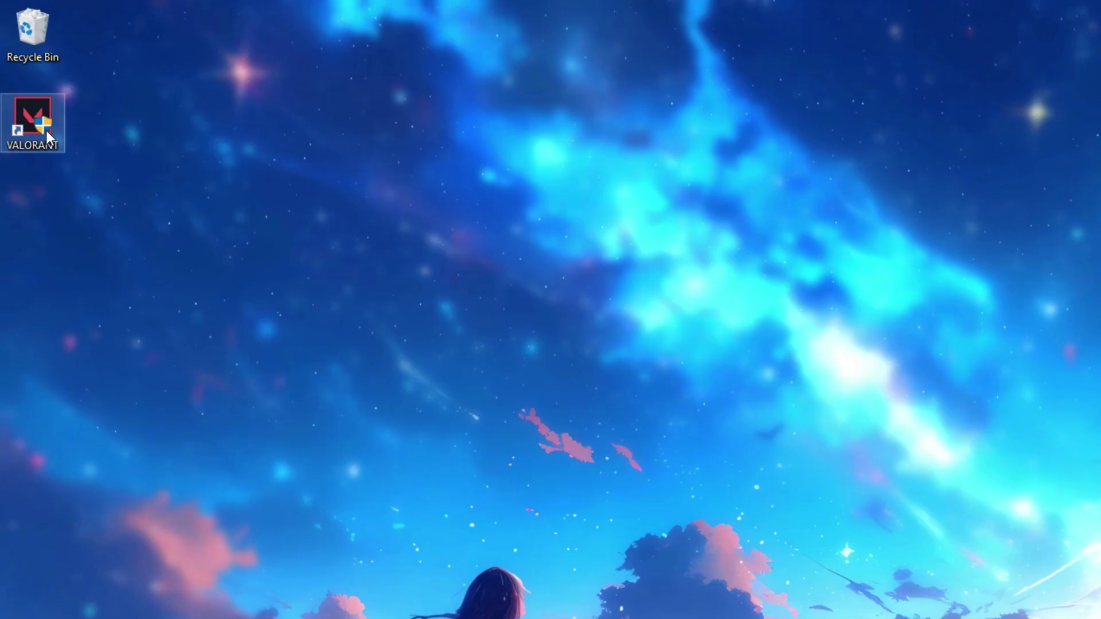
Open the VALORANT shortcut's file location and go to the live folder inside Riot Games\VALORANT
right_click(28, 86)
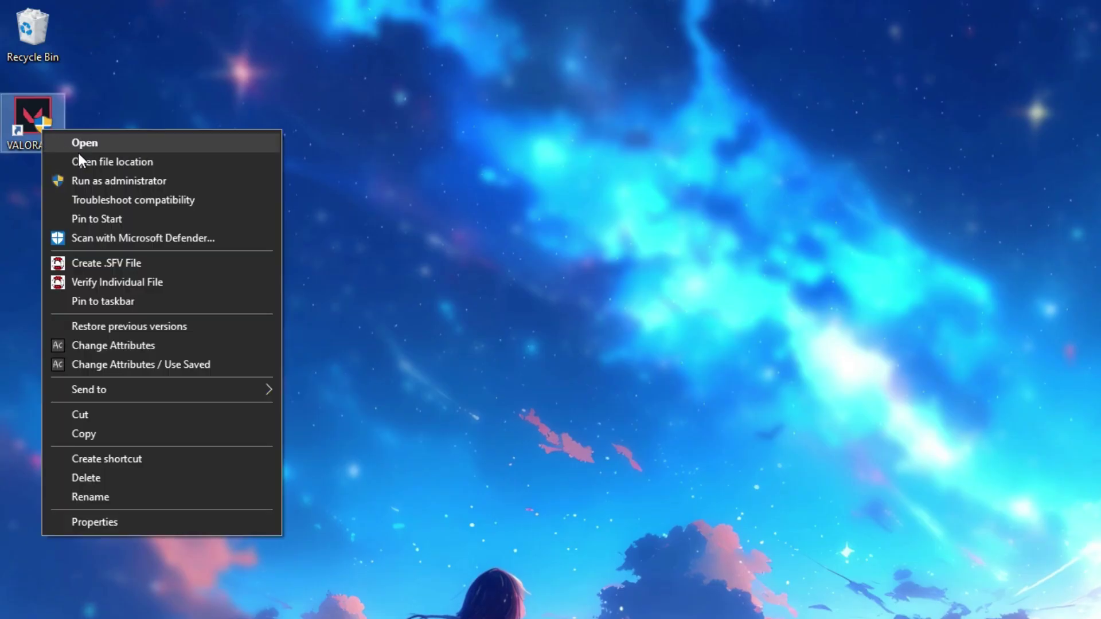
left_click(74, 162)
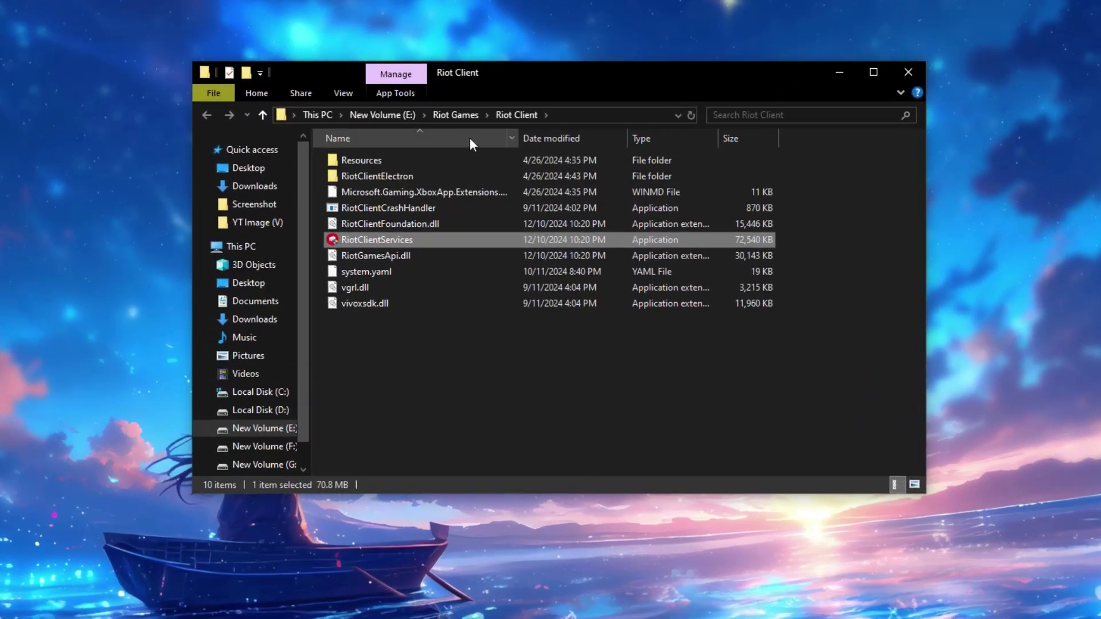
left_click(455, 116)
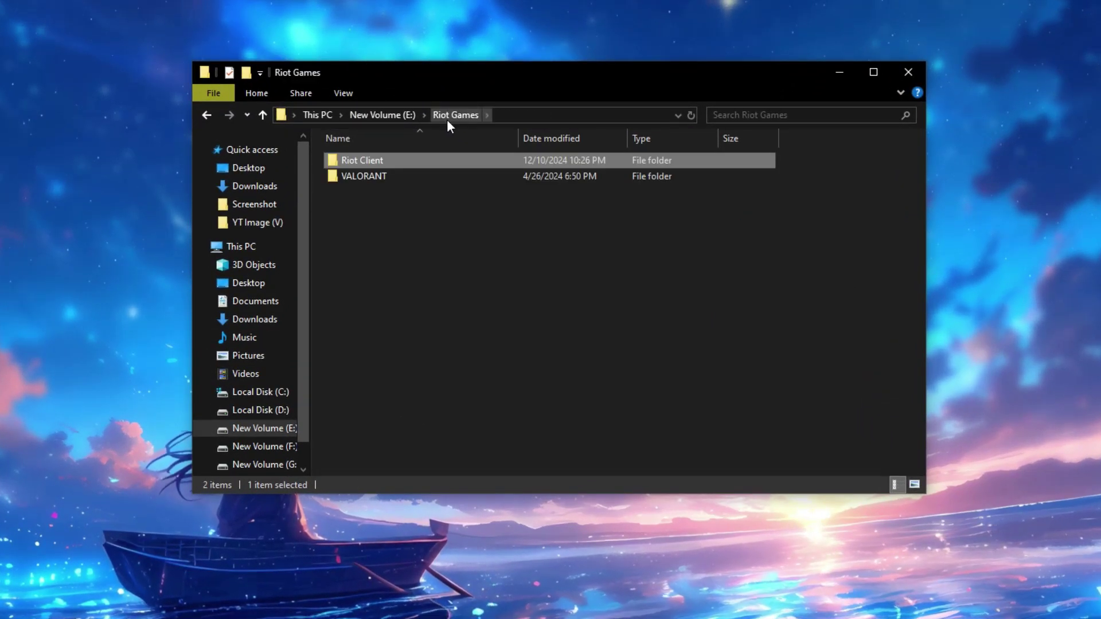
right_click(356, 177)
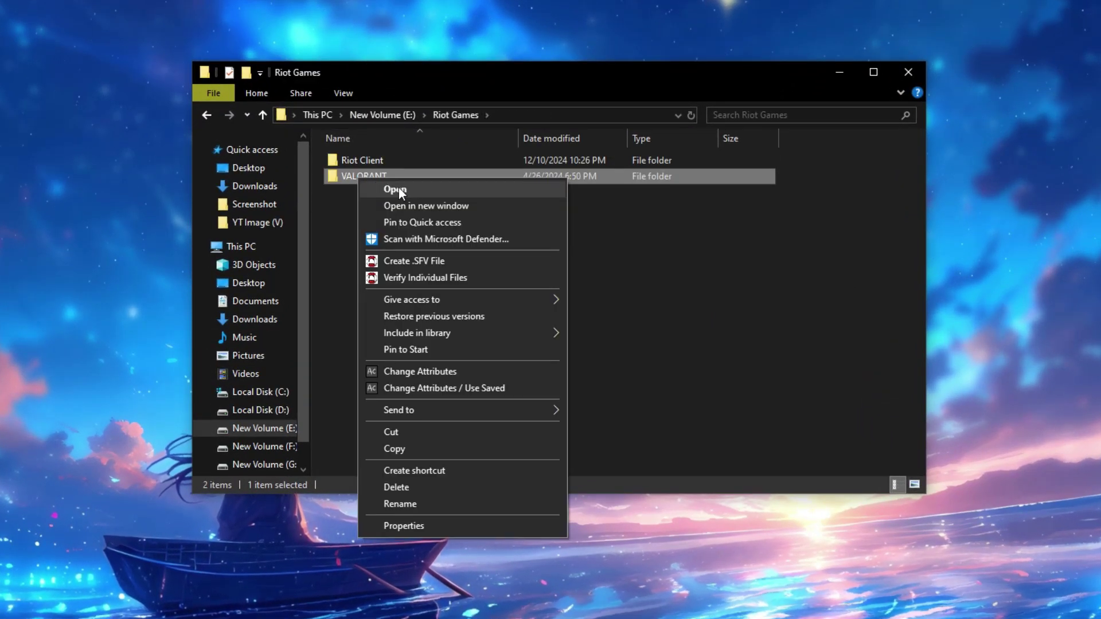
left_click(398, 187)
right_click(349, 163)
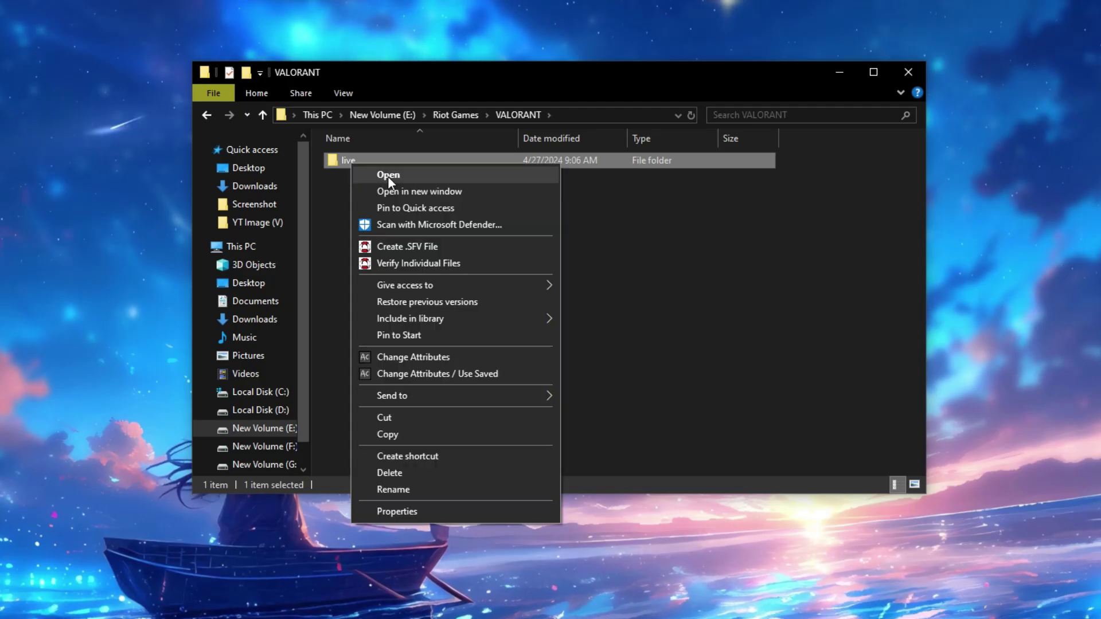
left_click(387, 176)
Go through the ShooterGame and Binaries folders into the Win64 folder
left_click(355, 177)
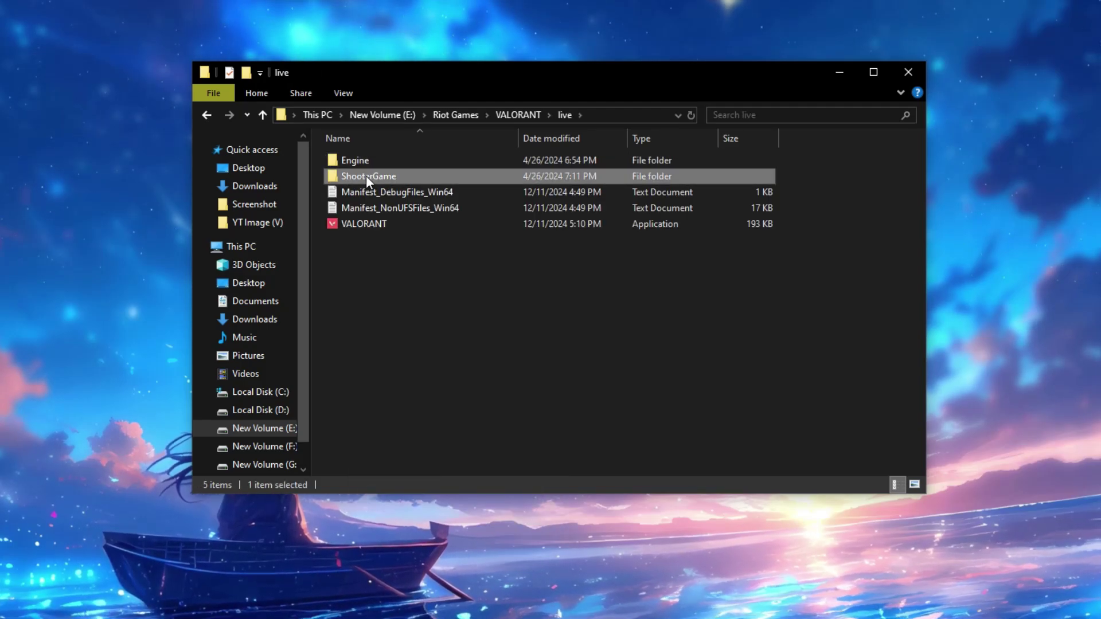
right_click(365, 175)
left_click(399, 188)
left_click(361, 164)
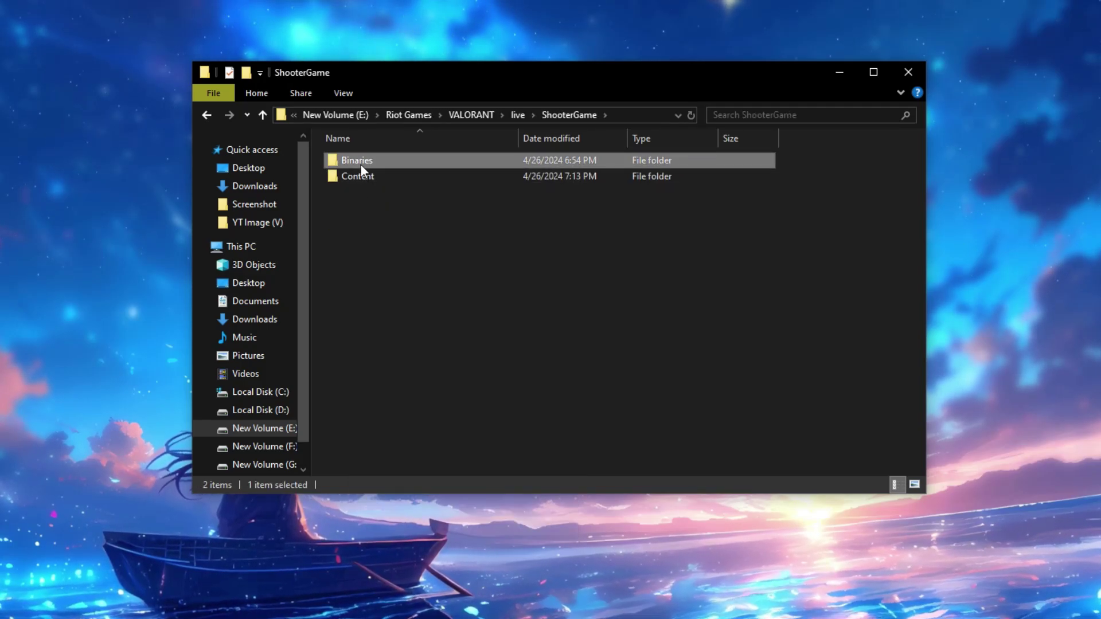
right_click(356, 167)
left_click(391, 181)
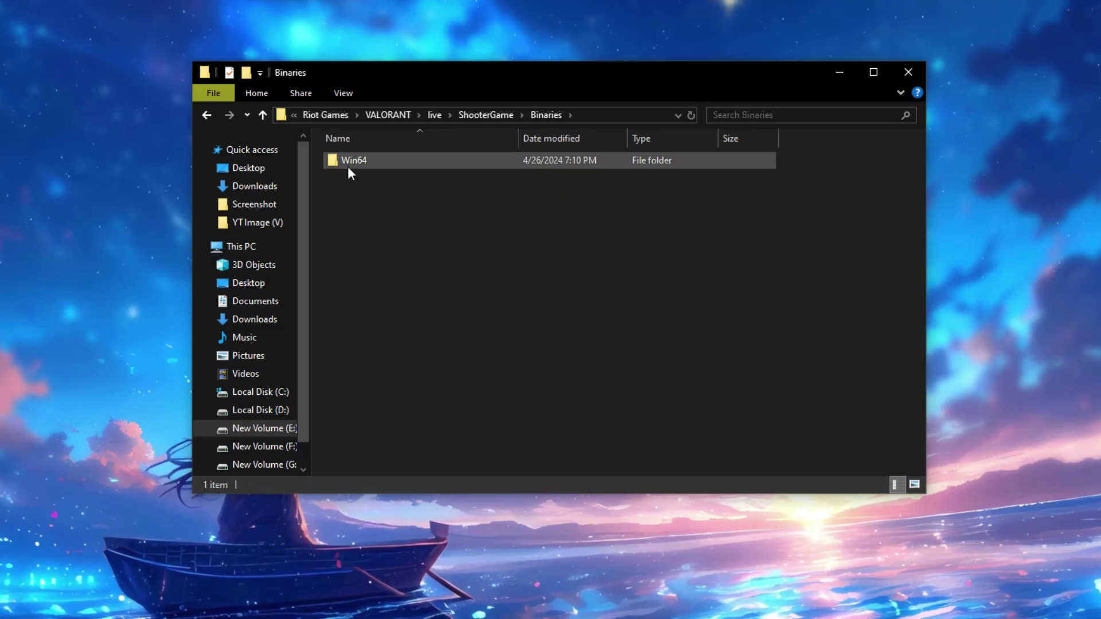
right_click(356, 168)
left_click(382, 175)
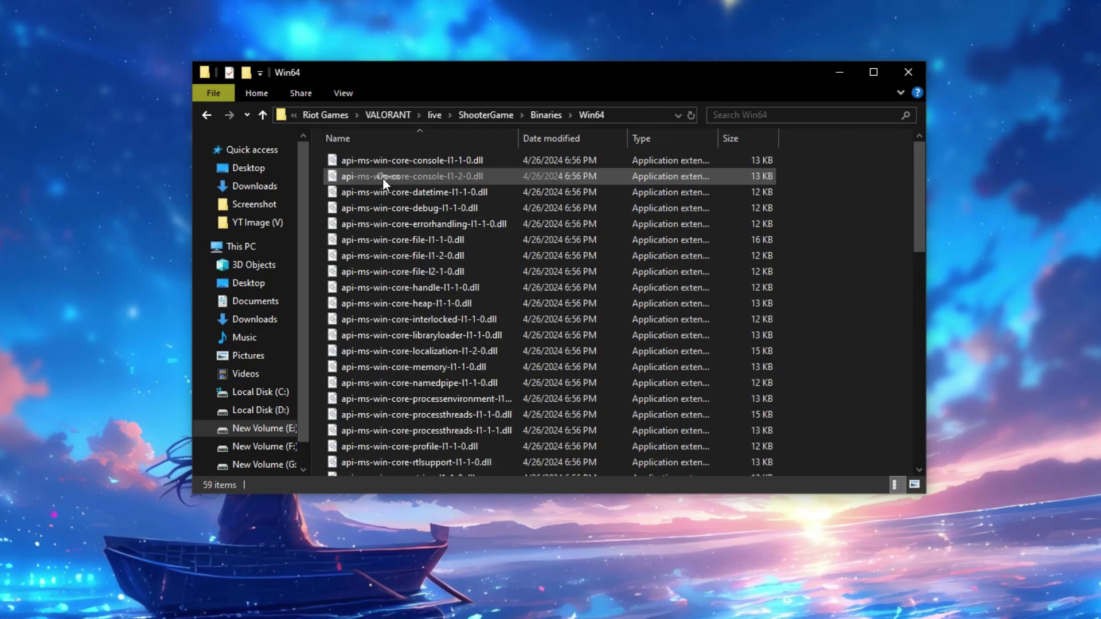
Open the compatibility properties of the VALORANT-Win64-Shipping application and disable full-screen optimisations
left_click_drag(917, 208, 928, 427)
left_click(386, 409)
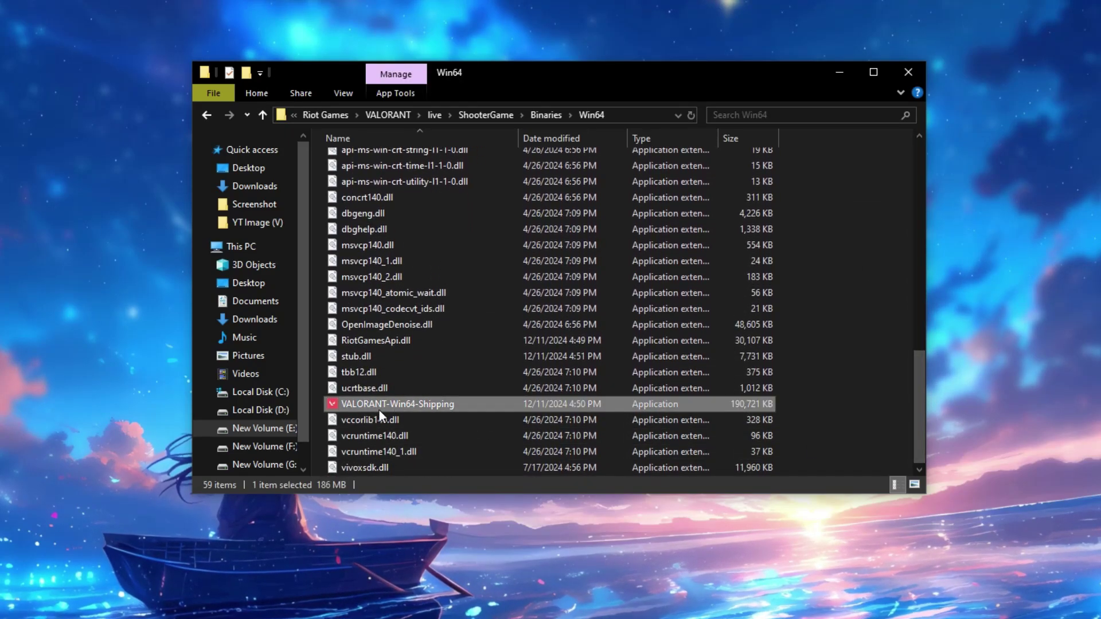
right_click(368, 409)
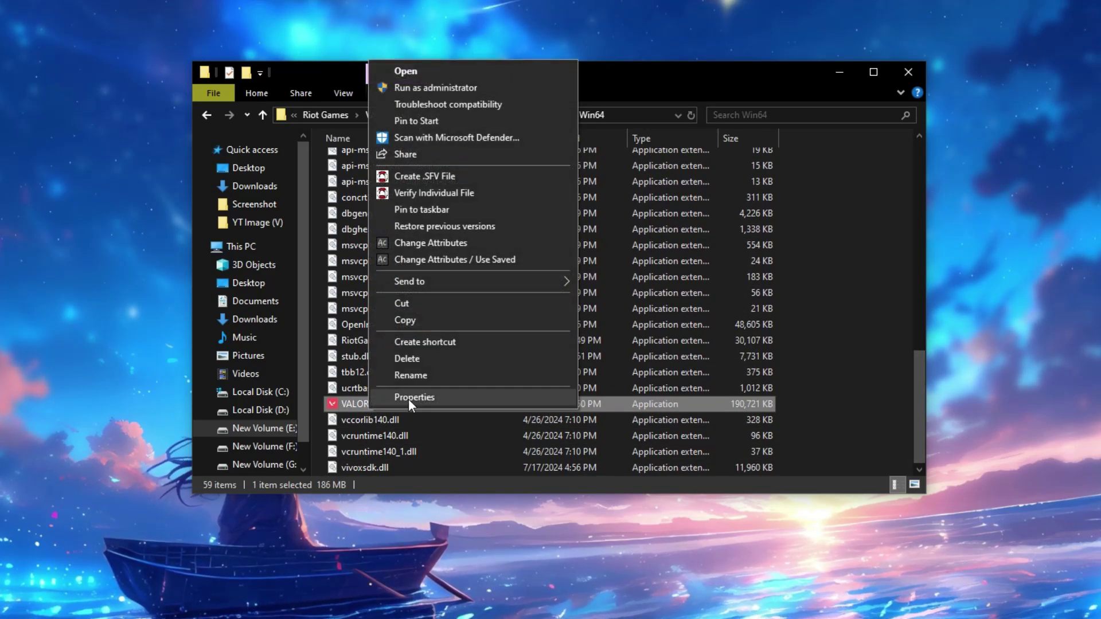
left_click(409, 398)
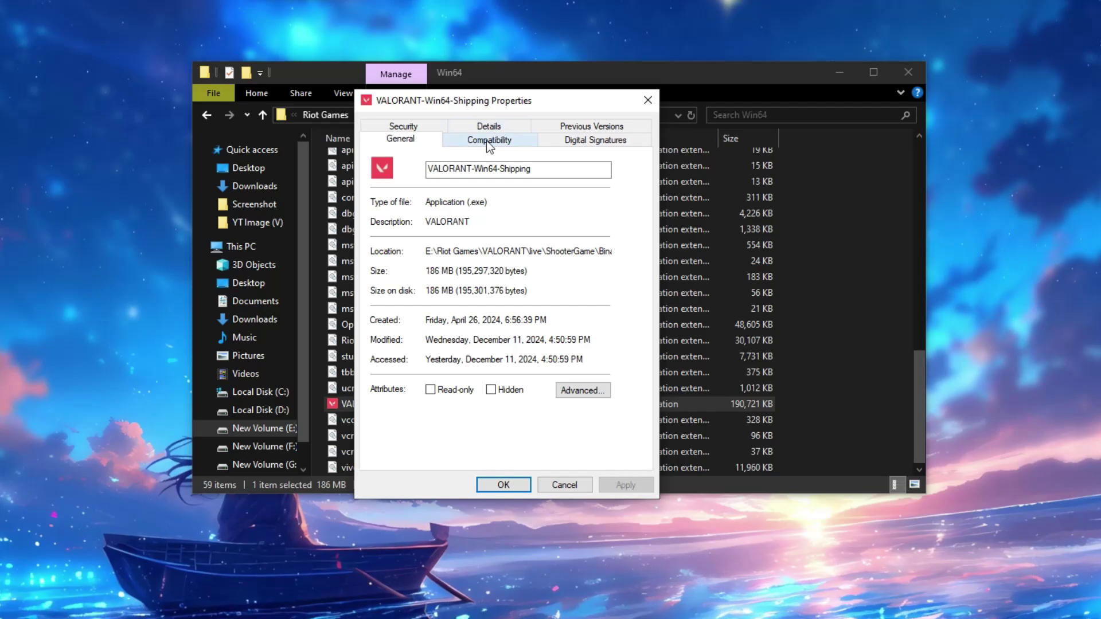
left_click(487, 140)
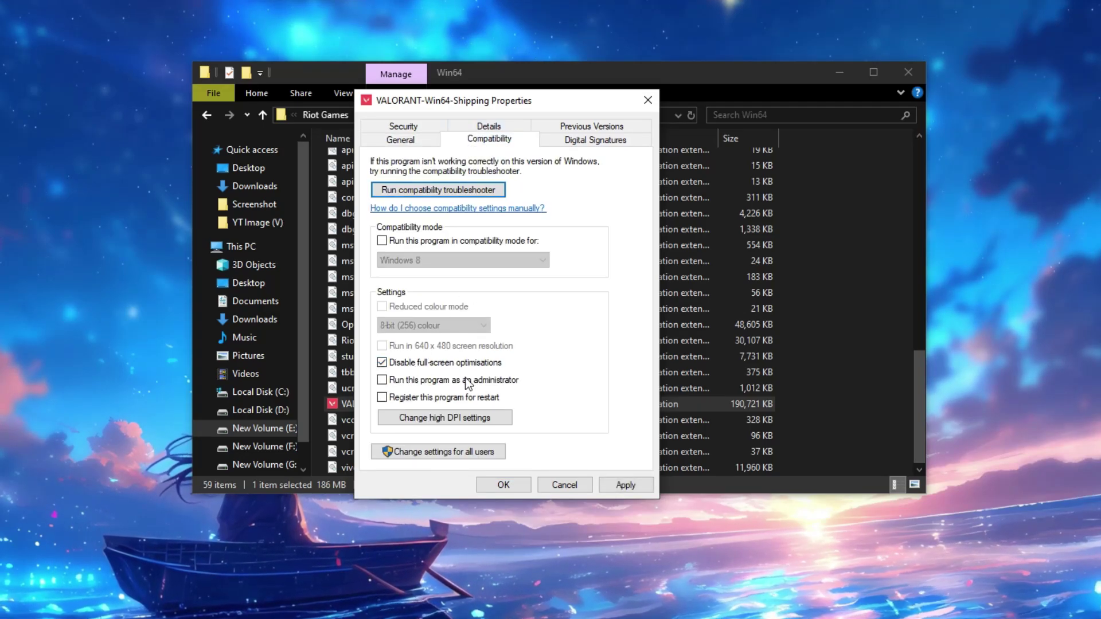
Override high DPI scaling behaviour with scaling performed by Application, save the VALORANT-Win64-Shipping properties and close the folder window
left_click(444, 425)
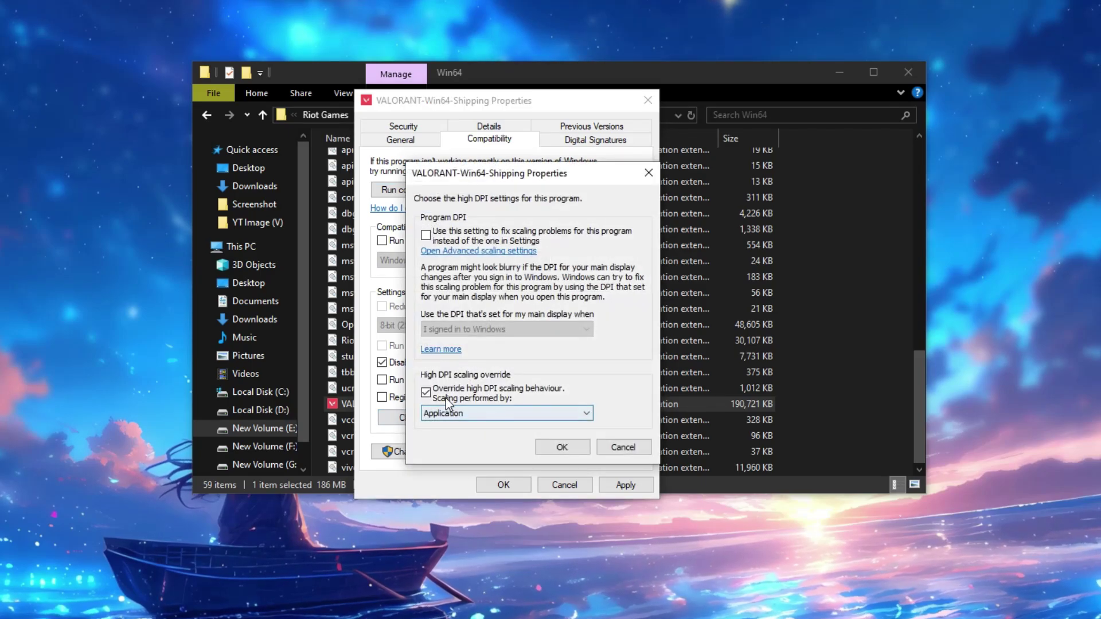
left_click(443, 397)
left_click(458, 414)
left_click(472, 423)
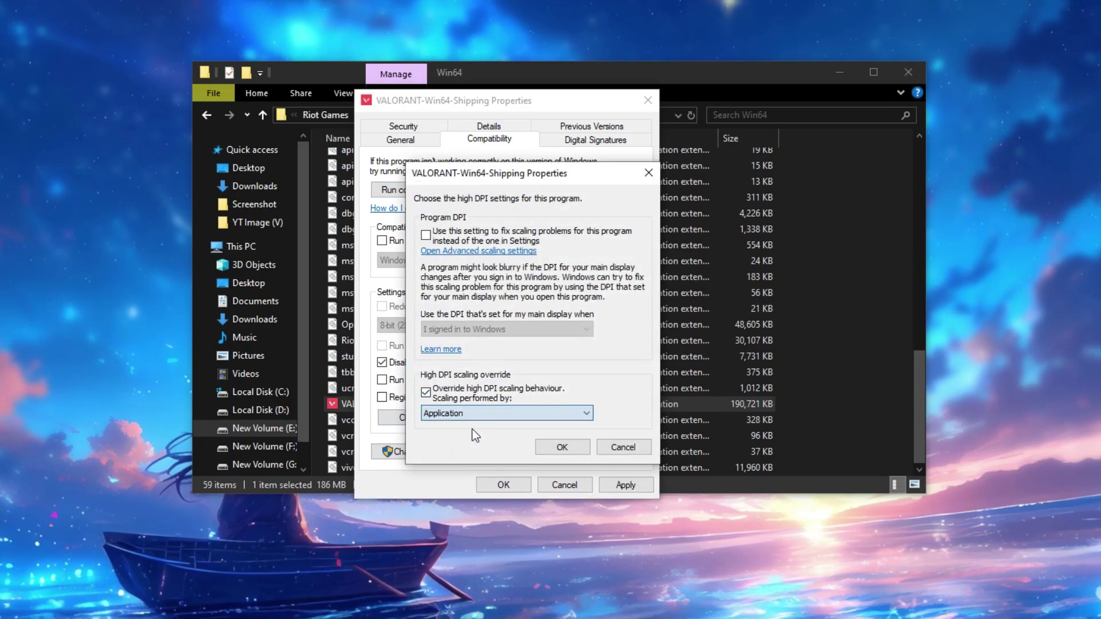
left_click(562, 448)
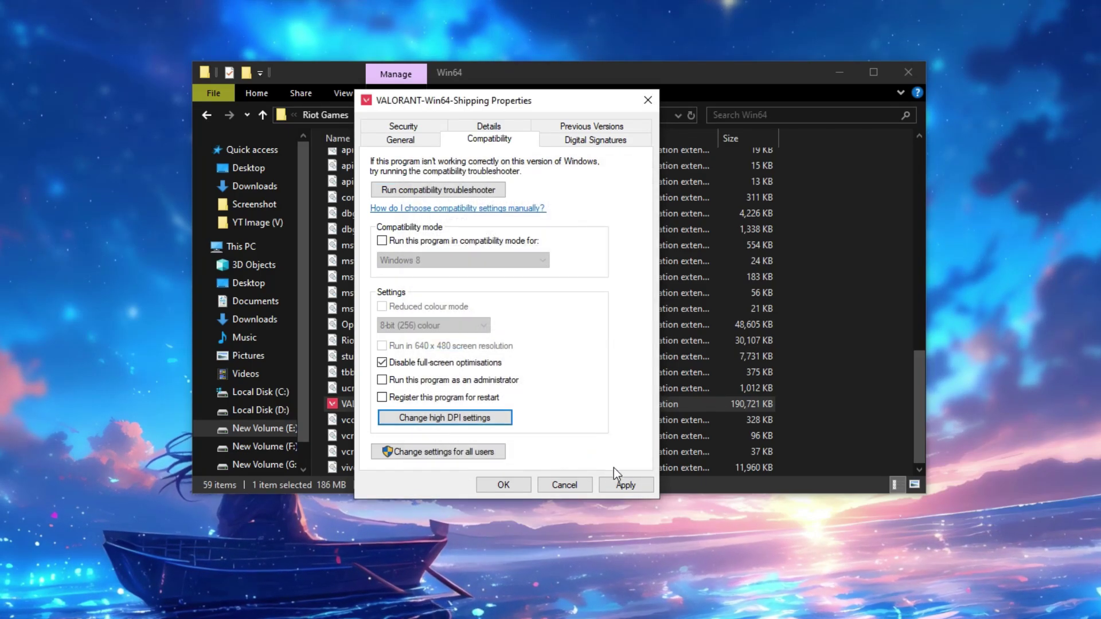
left_click(503, 484)
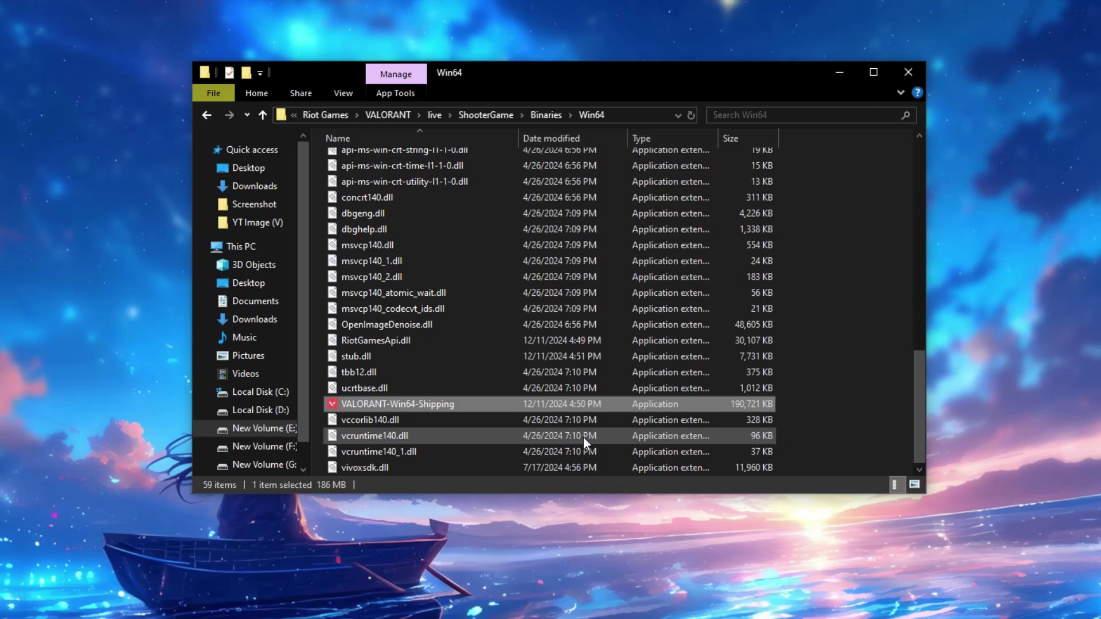
left_click(908, 71)
Open the Windows Graphics settings and browse for a desktop app to add to the graphics performance preferences
left_click(10, 610)
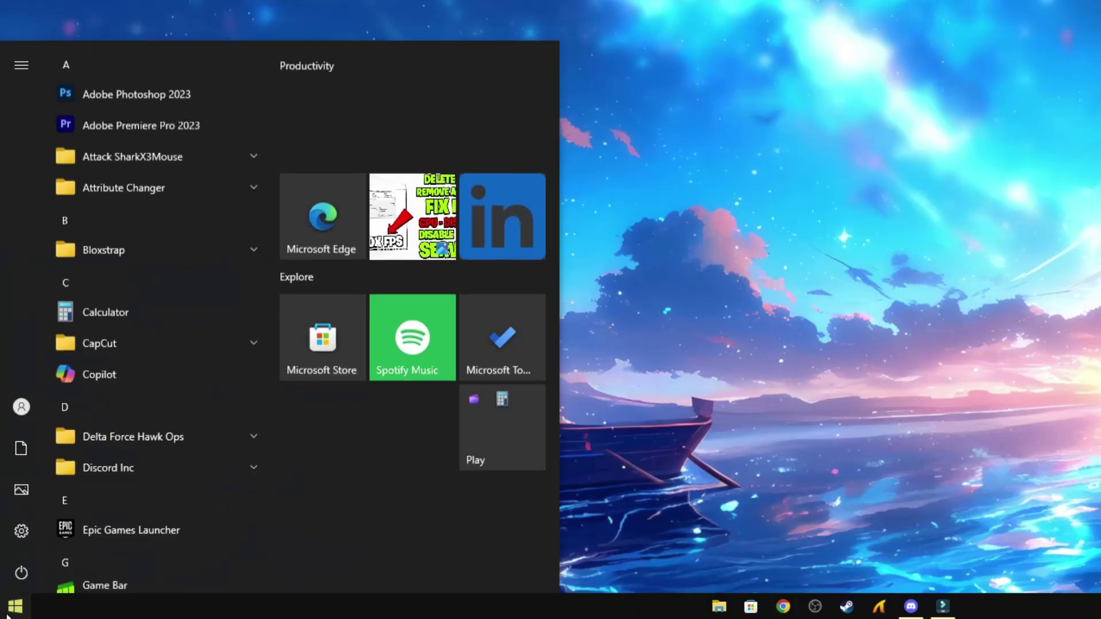
type("GR")
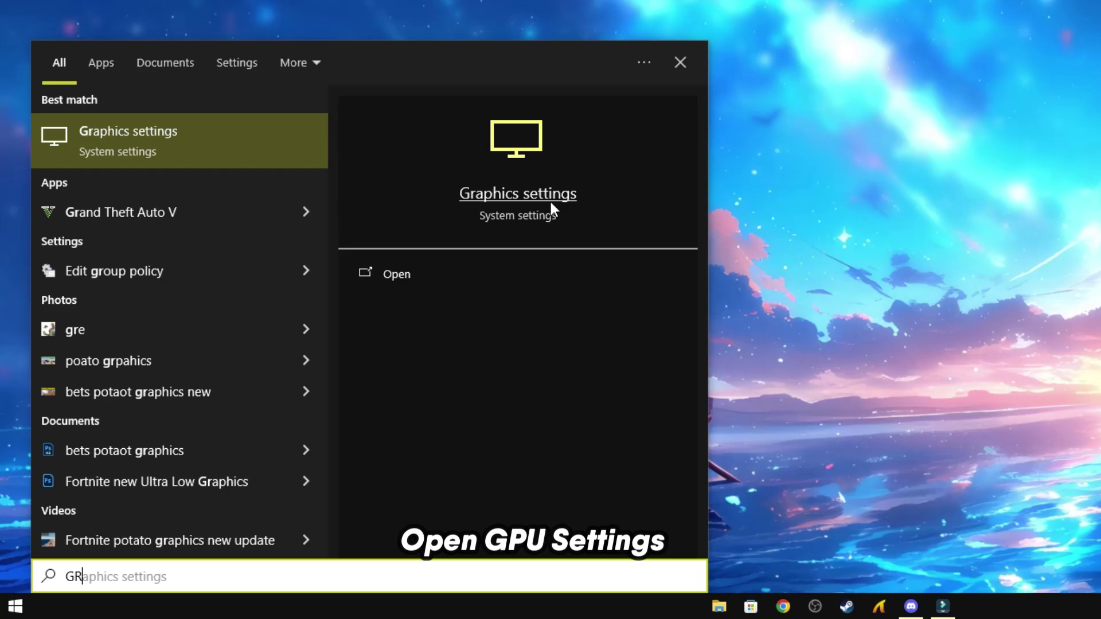
left_click(387, 276)
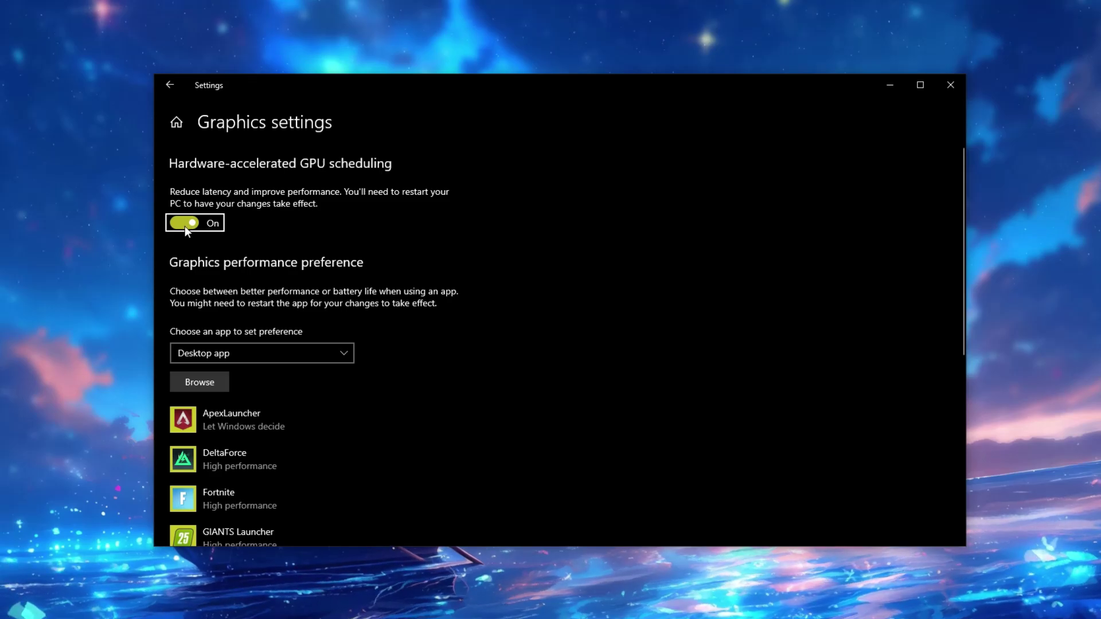
left_click(204, 385)
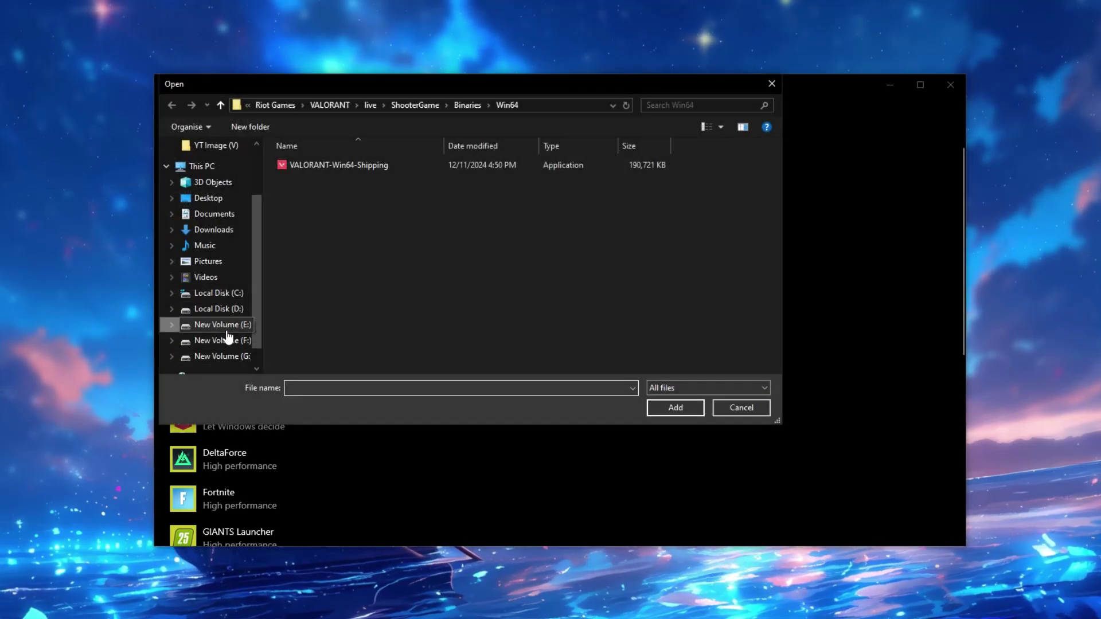
Go to the live folder inside Riot Games\VALORANT on New Volume (E:) in the file selection dialog
left_click(216, 324)
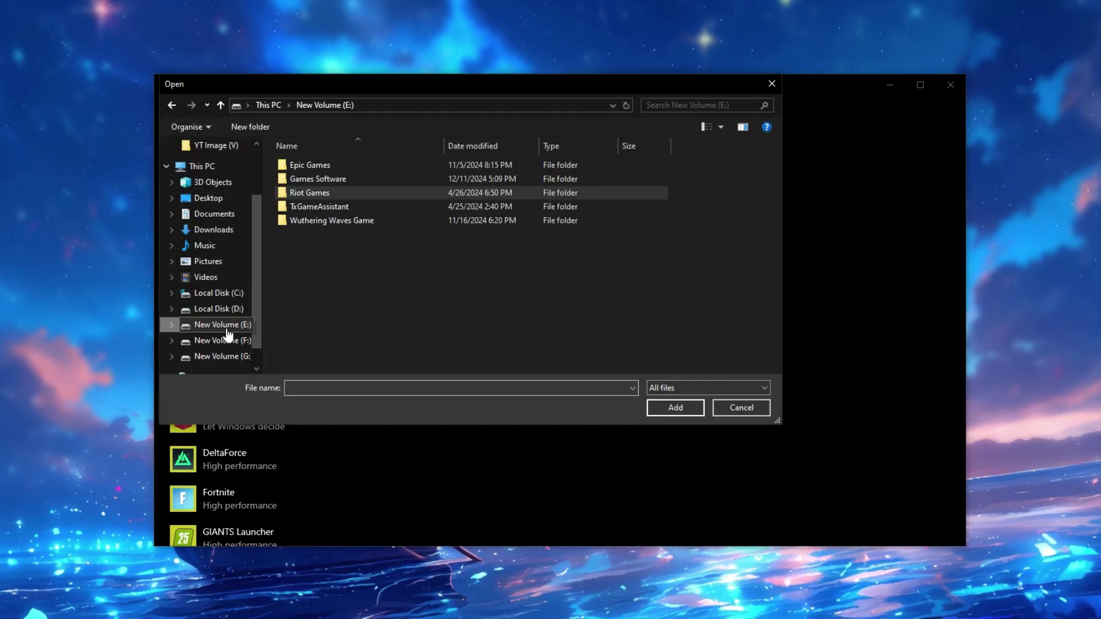
right_click(304, 192)
left_click(337, 219)
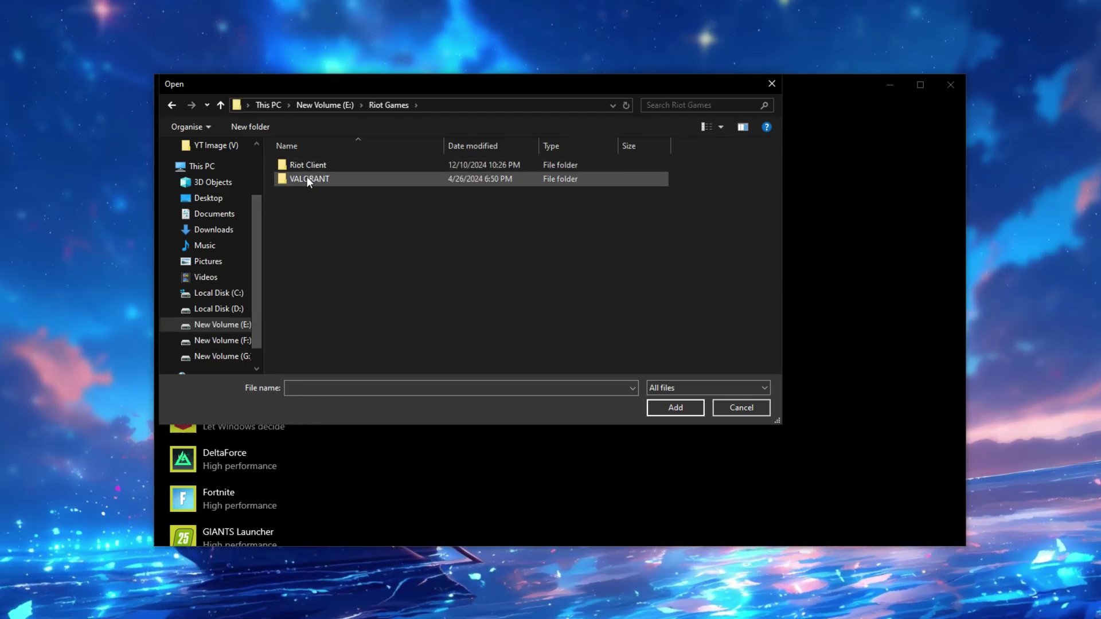
right_click(305, 179)
left_click(336, 209)
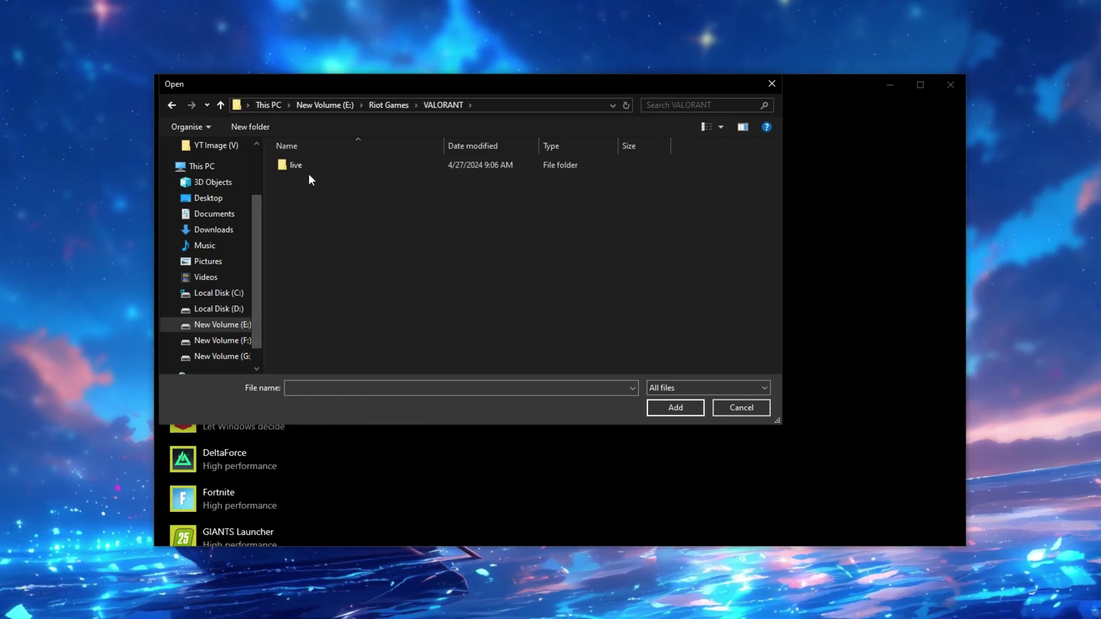
right_click(308, 170)
left_click(334, 200)
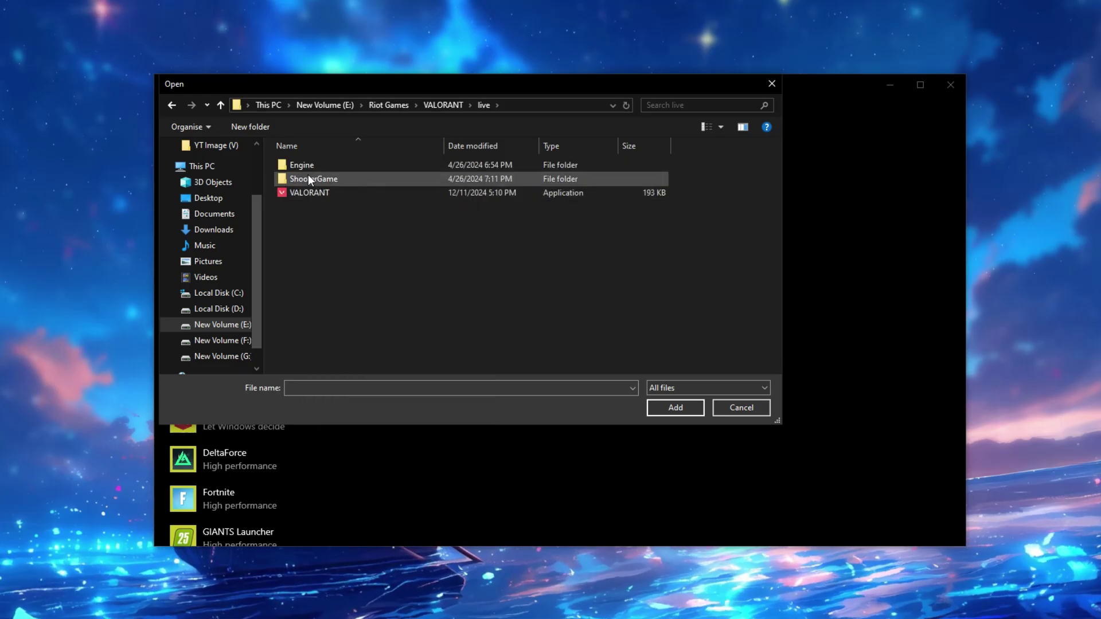
Go through ShooterGame and Binaries into the Win64 folder in the file selection dialog
right_click(308, 174)
left_click(332, 198)
right_click(309, 170)
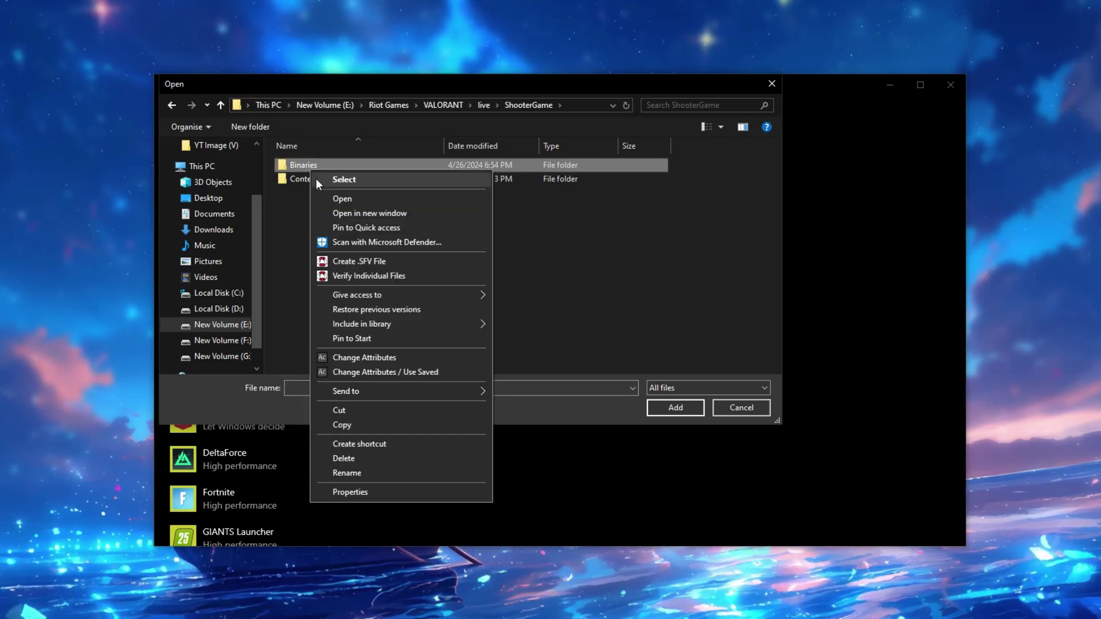
left_click(334, 197)
right_click(304, 171)
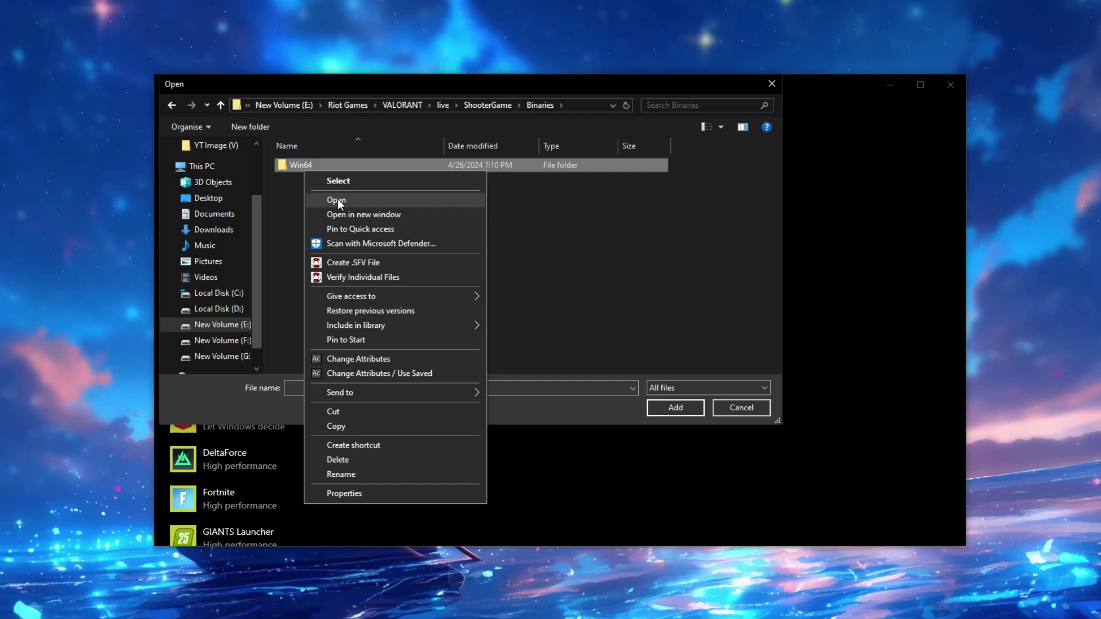
left_click(337, 199)
Add VALORANT-Win64-Shipping to the graphics preference list and save its preference as High performance
left_click(304, 166)
left_click(671, 408)
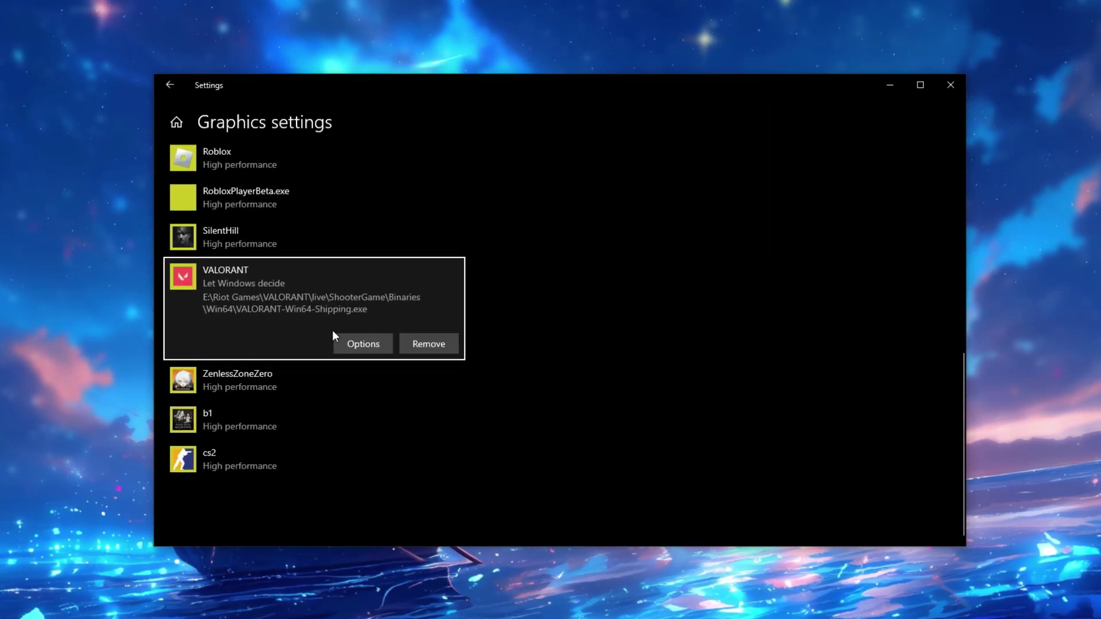
left_click(346, 340)
left_click(476, 340)
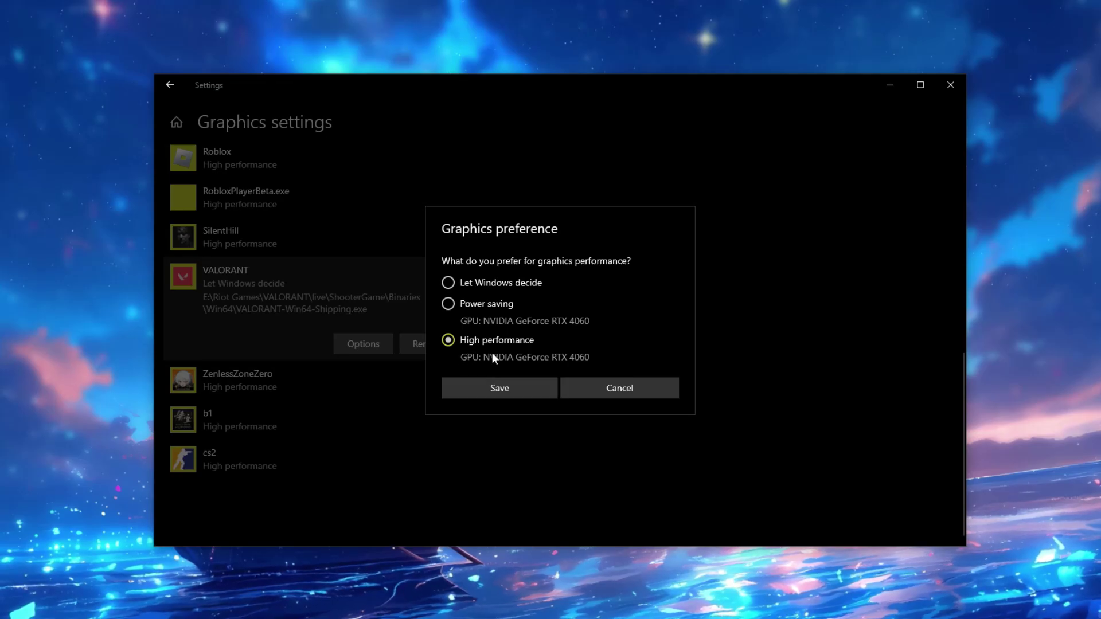
left_click(501, 394)
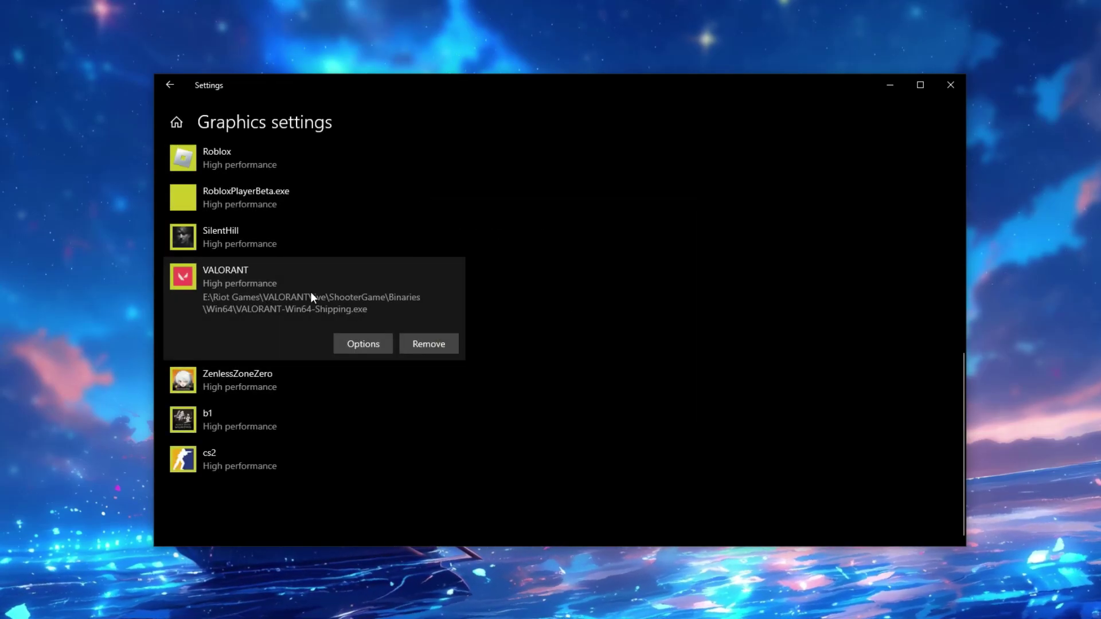
Turn on Game Mode, and in the Game Bar settings stop the controller from opening Game Bar
left_click(166, 86)
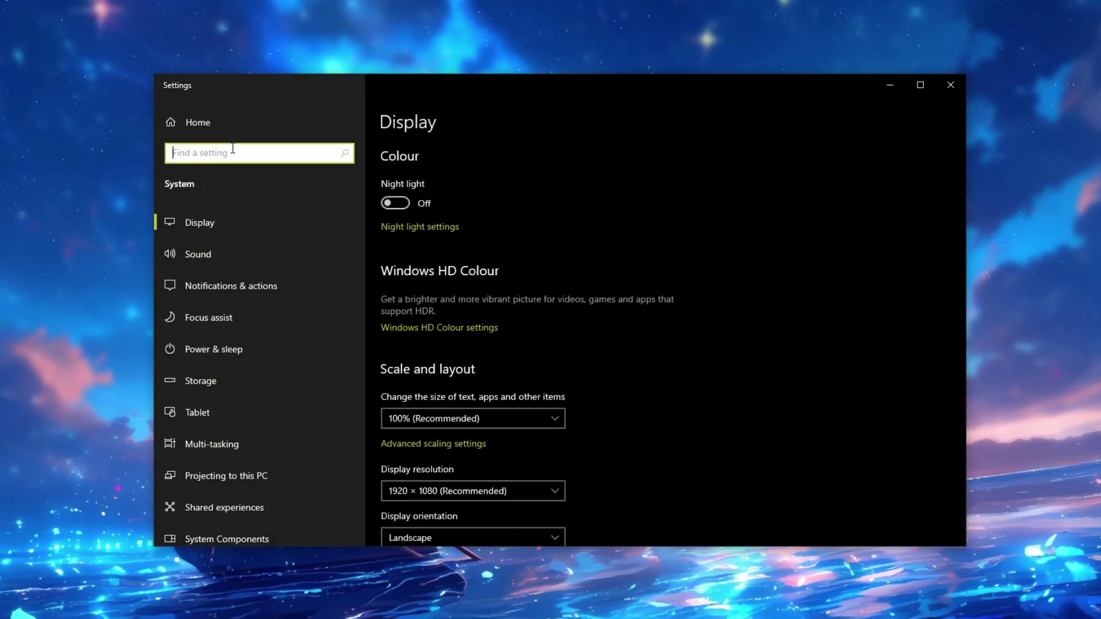
type("GA")
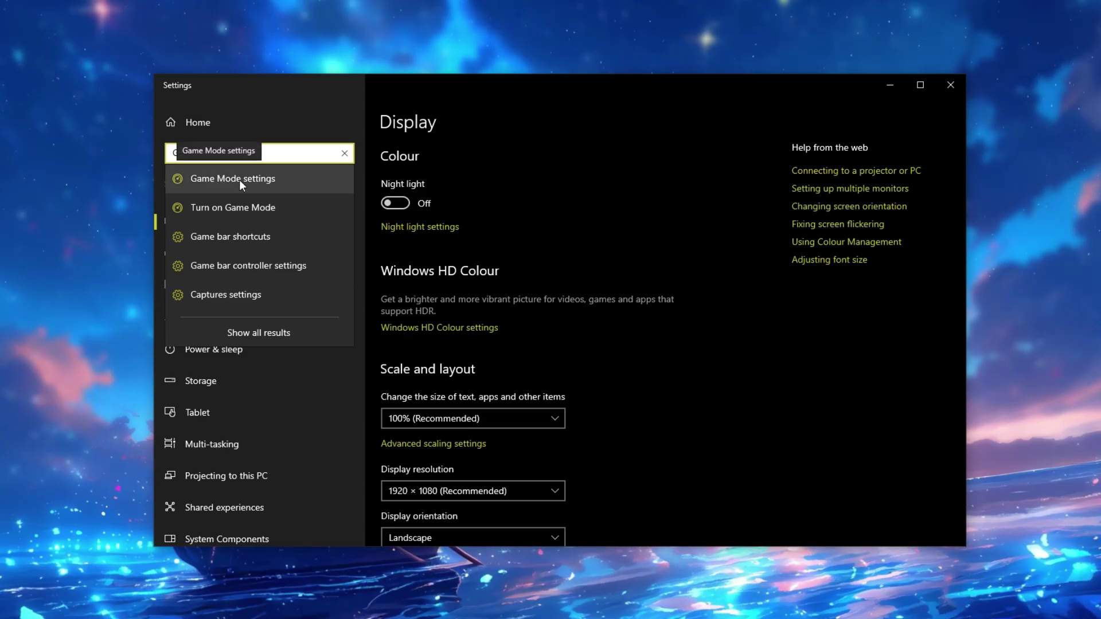
left_click(211, 181)
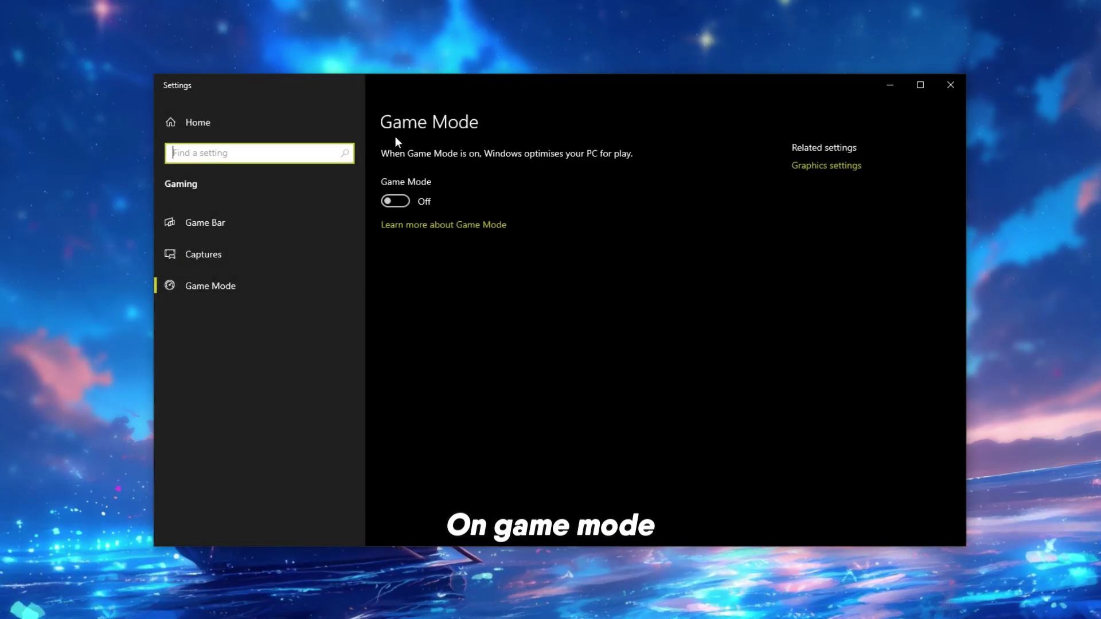
left_click(390, 202)
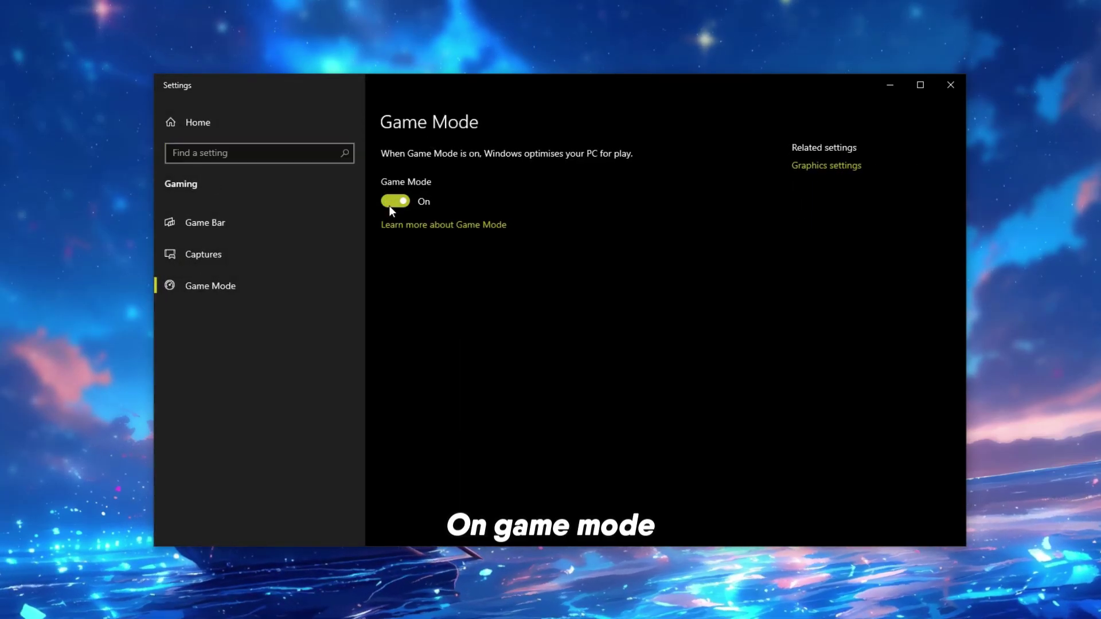
left_click(223, 224)
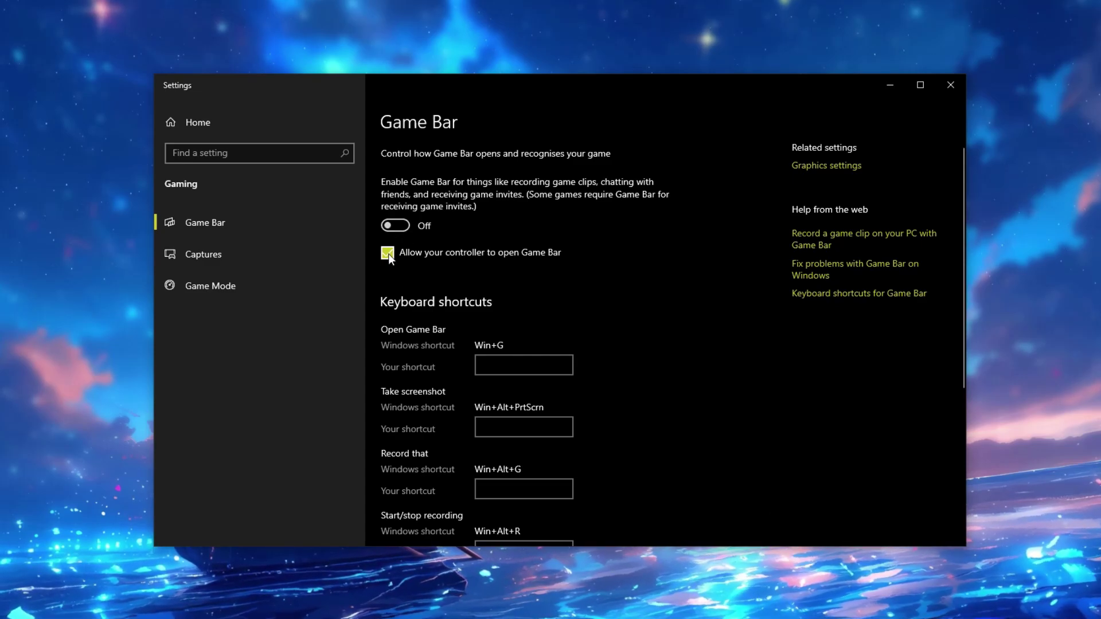
Find the Background apps settings, turn off letting apps run in the background, and close Settings
left_click(209, 153)
type("BA")
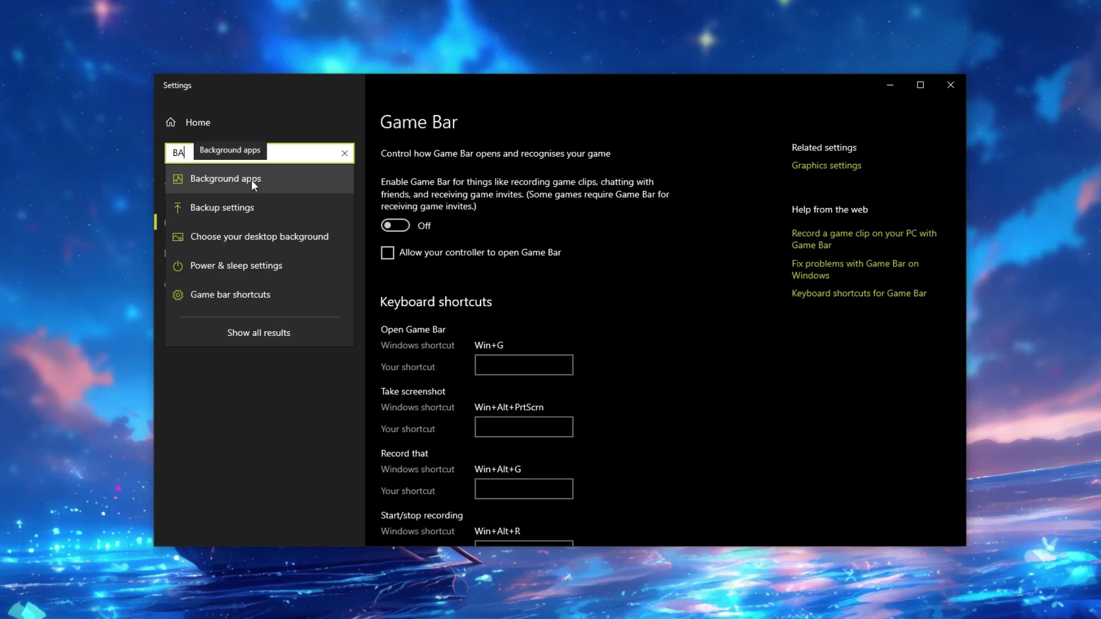
left_click(229, 179)
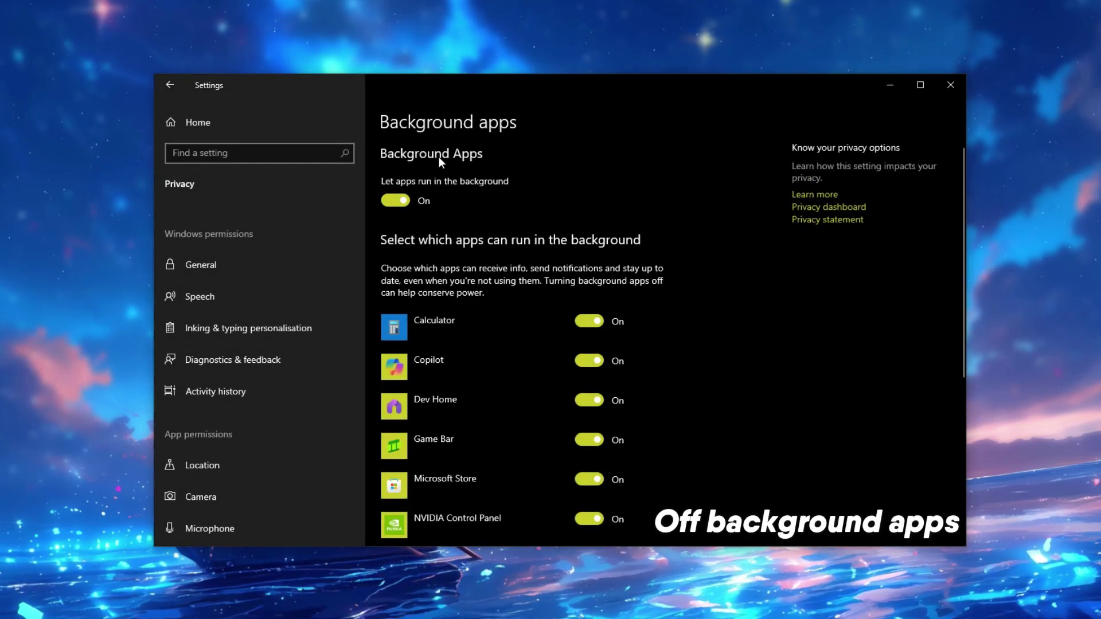
left_click(395, 200)
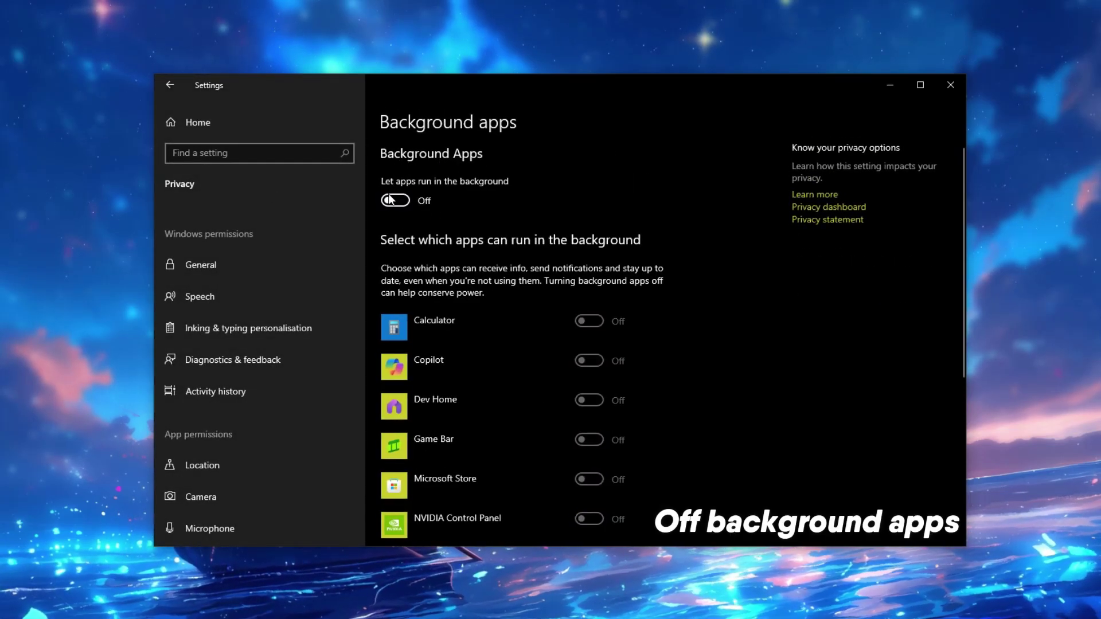
left_click(949, 83)
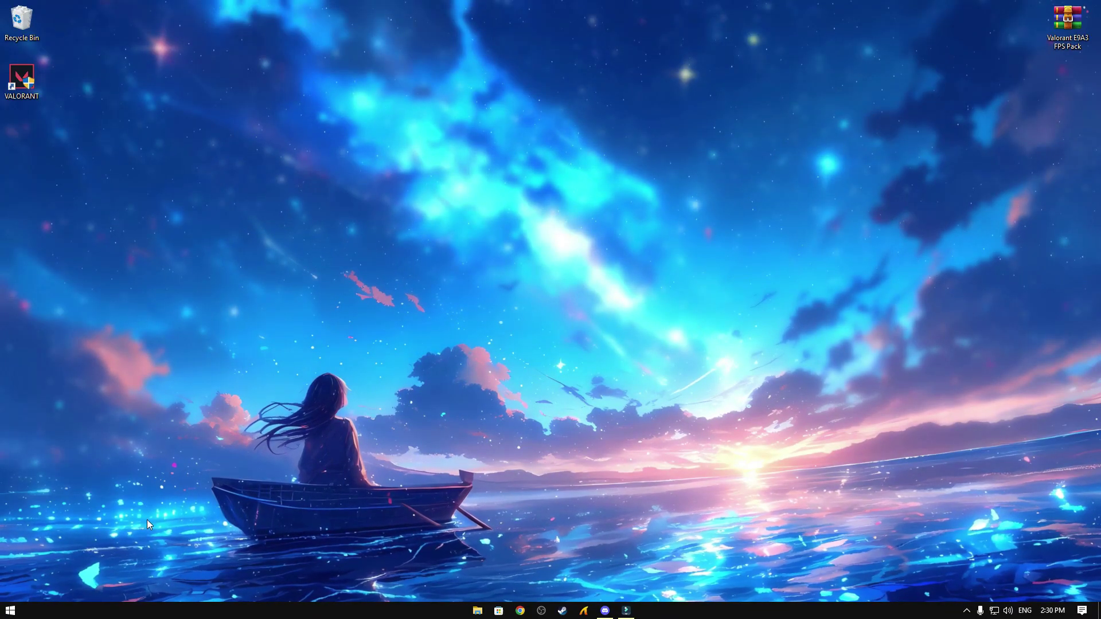
Search for the Riot Client, run it as administrator and allow it to make changes
key("super")
type("R")
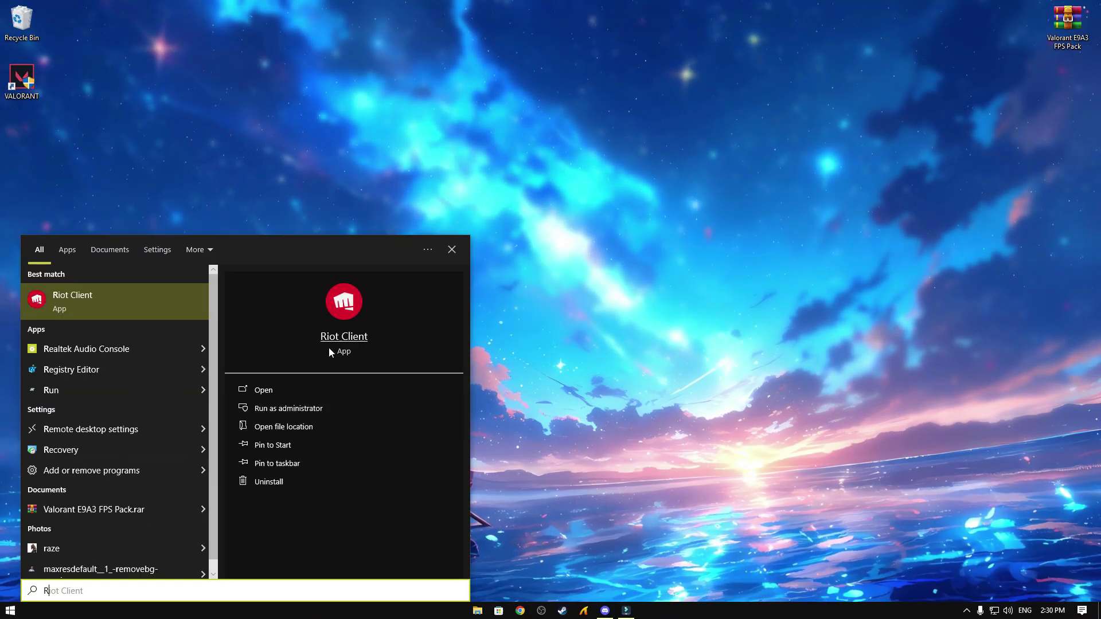
left_click(261, 405)
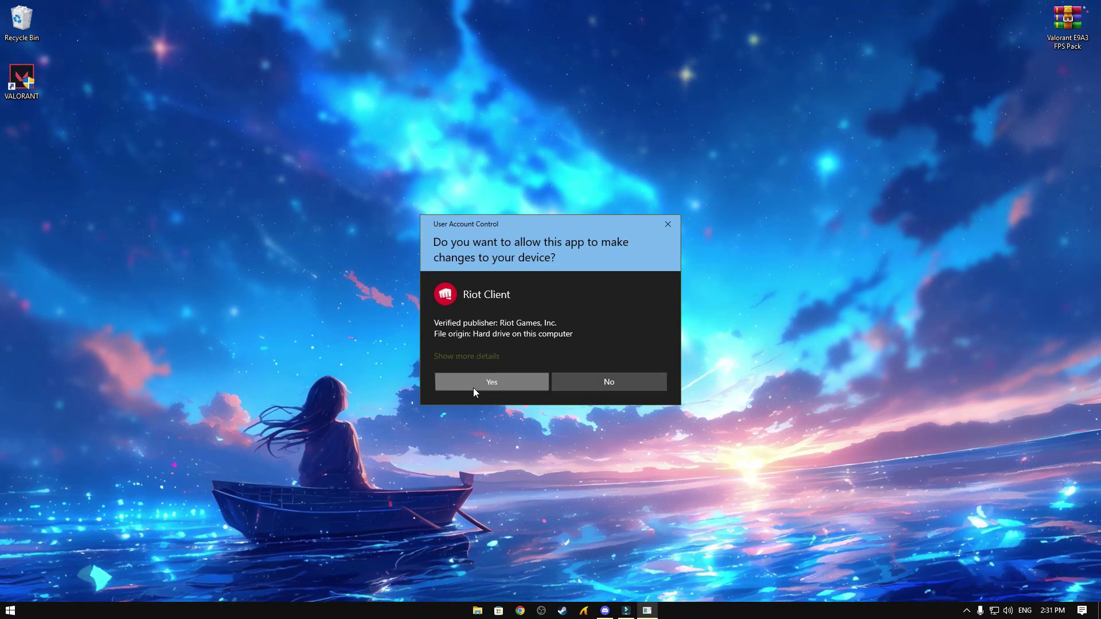
left_click(474, 390)
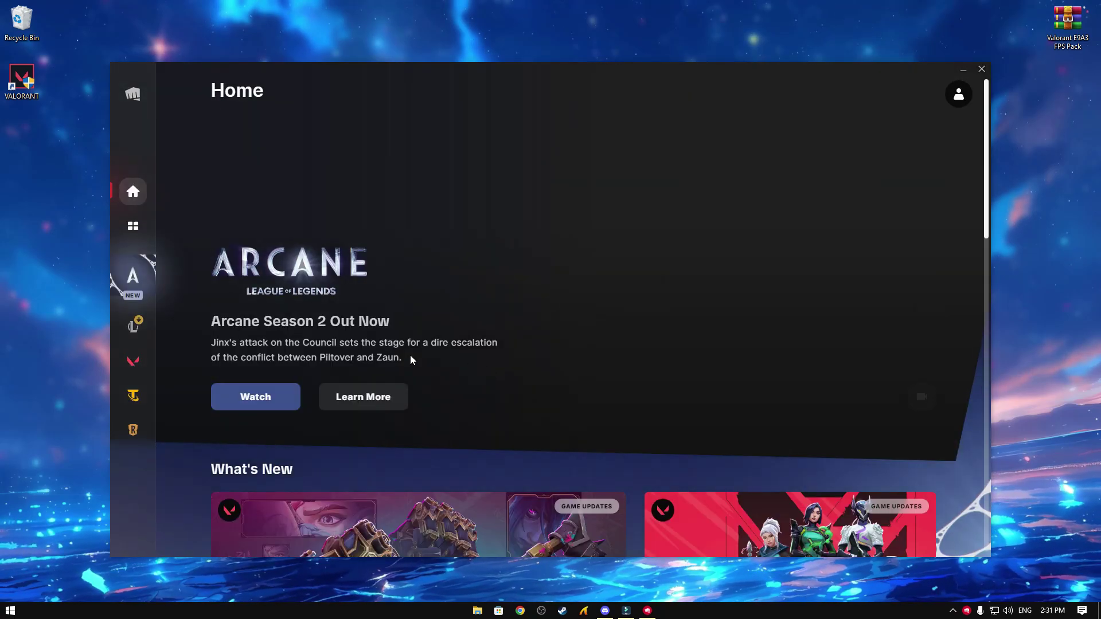
Launch VALORANT from the Riot Client's games library and minimise the client window
left_click(138, 237)
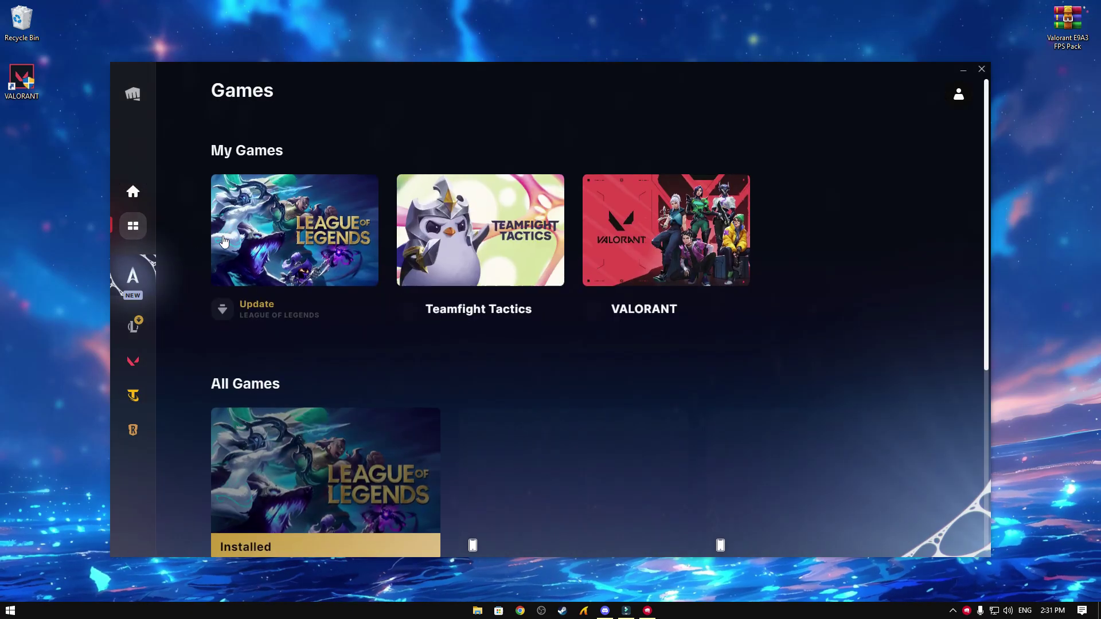
left_click(625, 240)
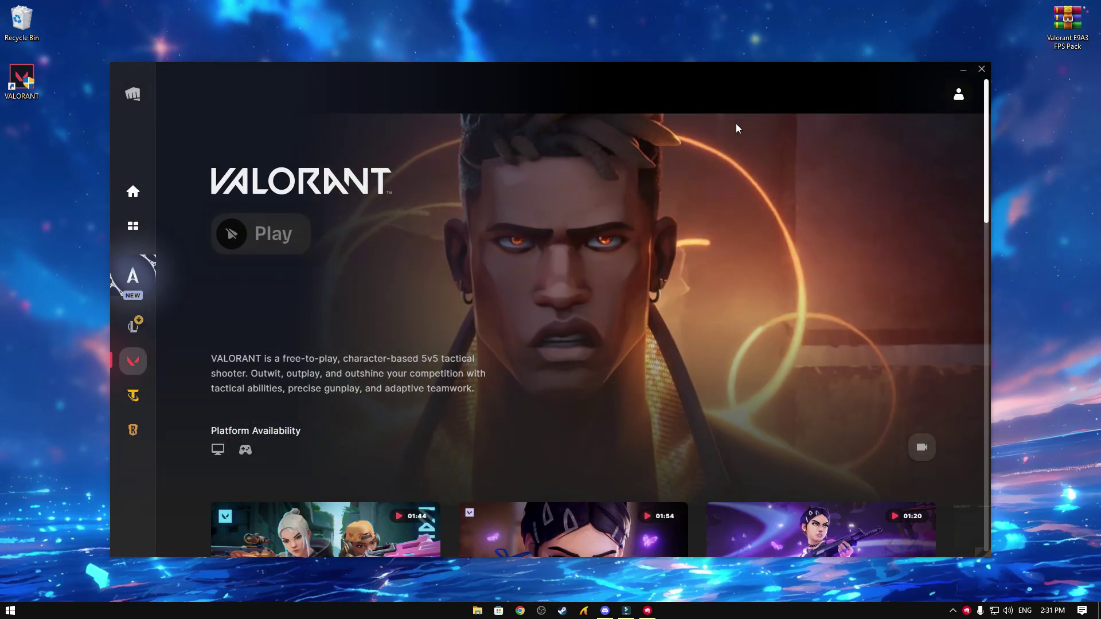
left_click(960, 68)
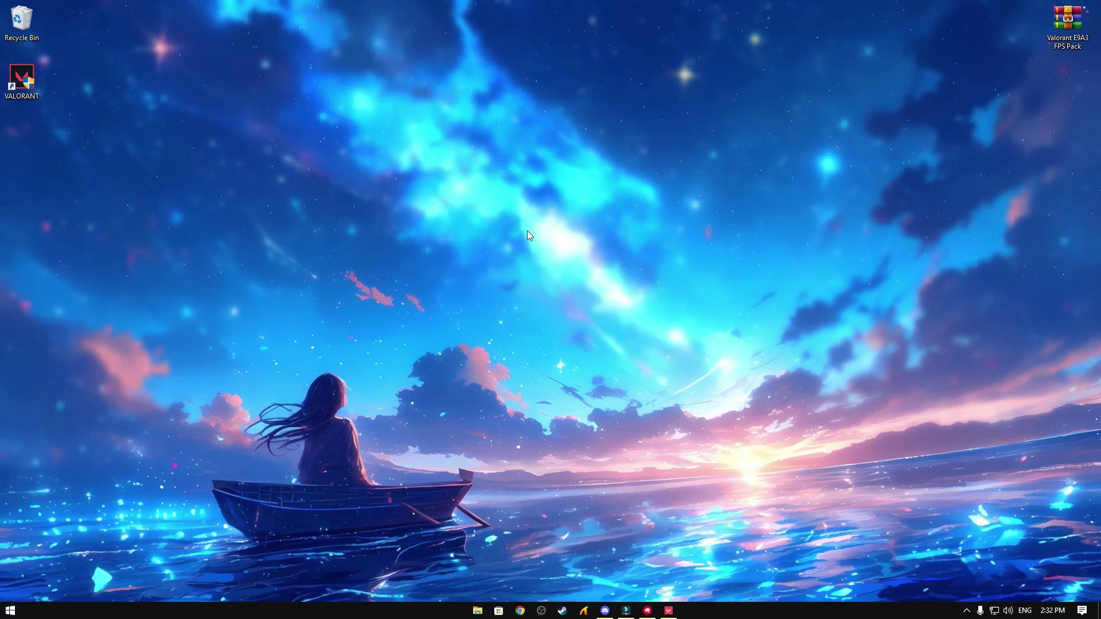
Open Task Manager and go to the details of the Riot Client process
right_click(817, 610)
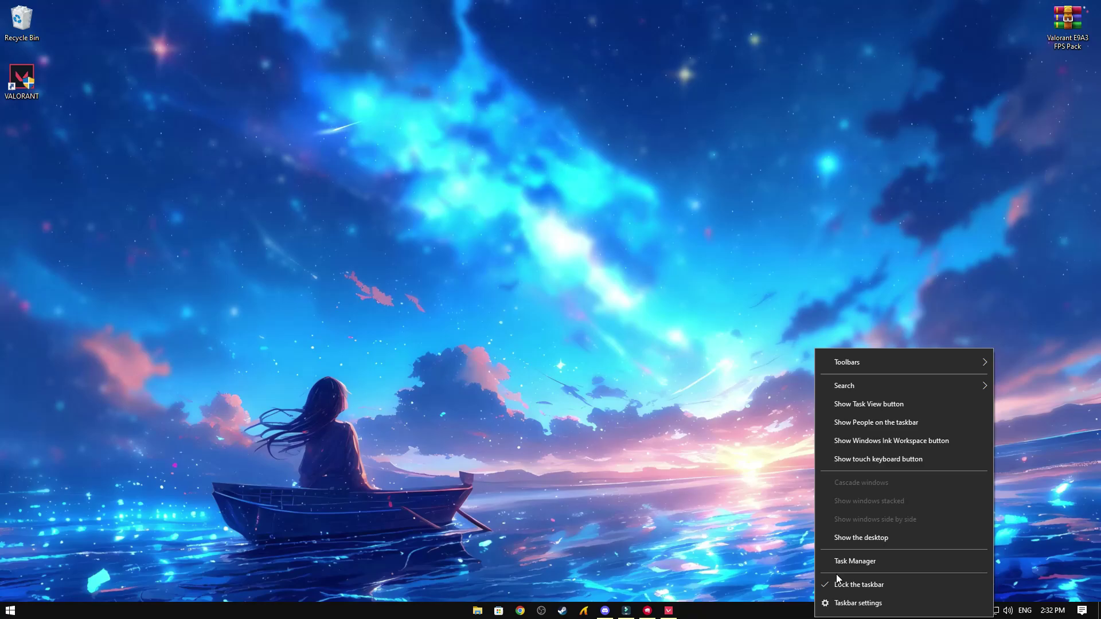
key("Escape")
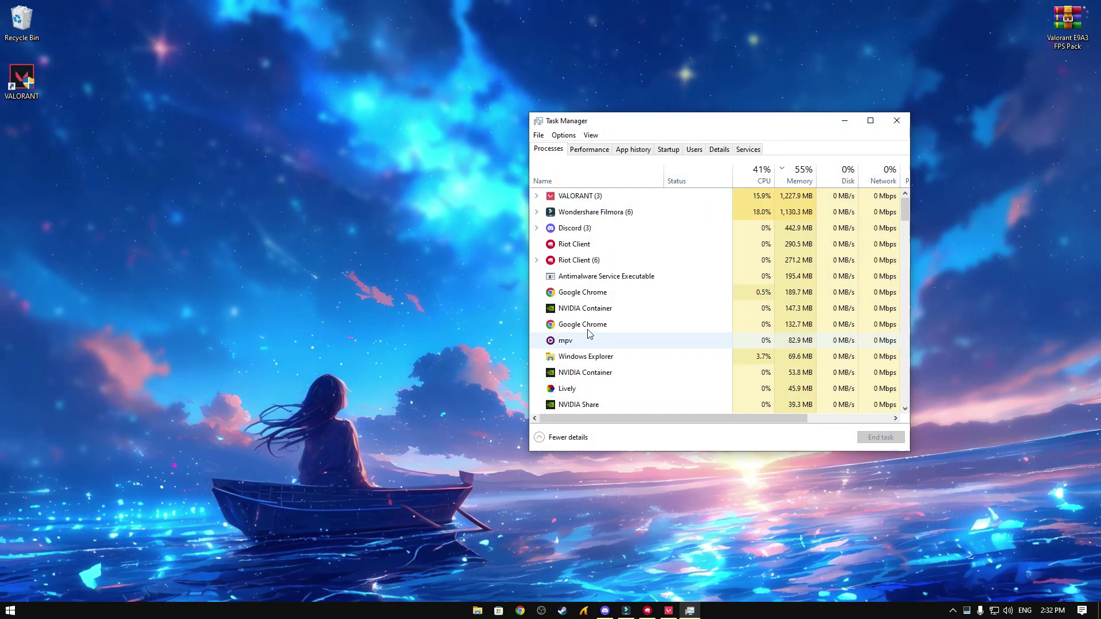
left_click_drag(644, 124, 481, 109)
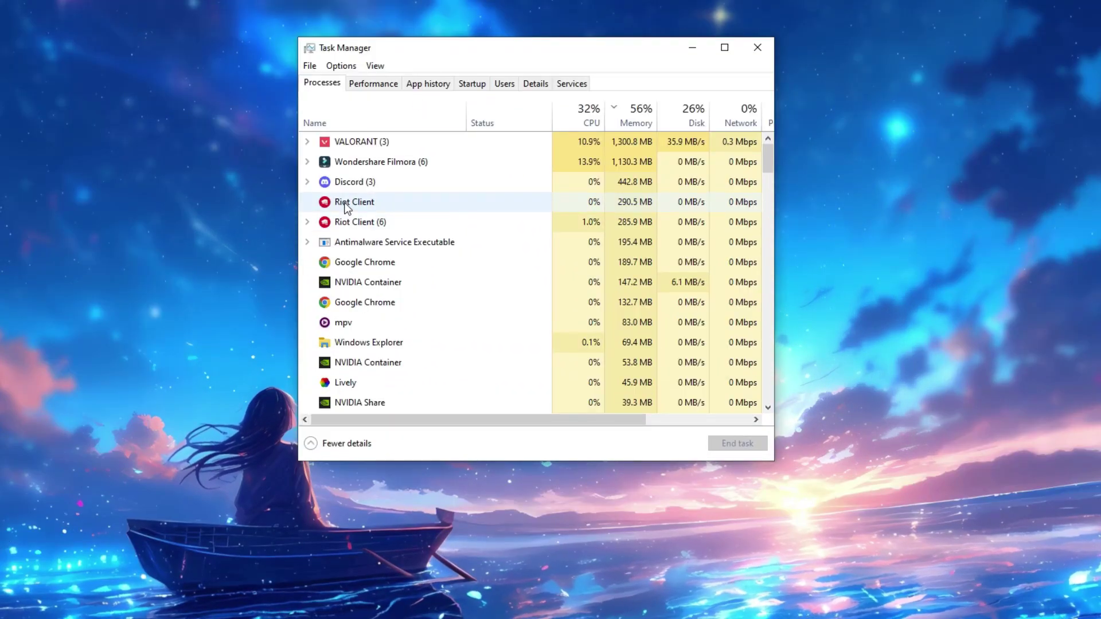
right_click(401, 225)
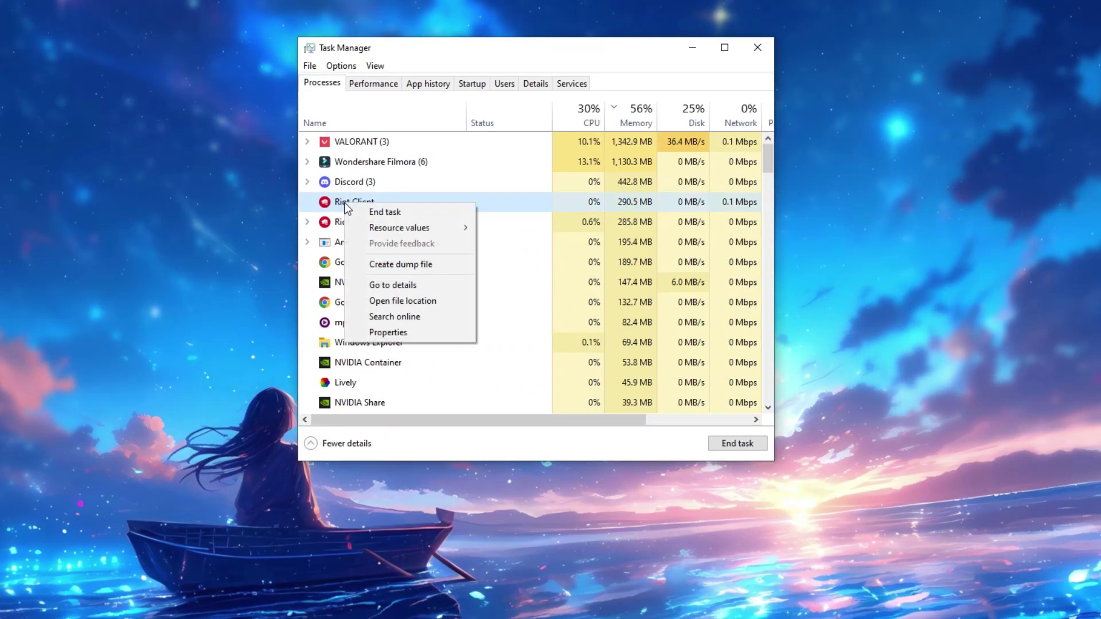
left_click(379, 284)
Set the priority of the VALORANT-Win64-Shipping.exe process to High, accept the priority change and close Task Manager
left_click_drag(767, 241, 706, 374)
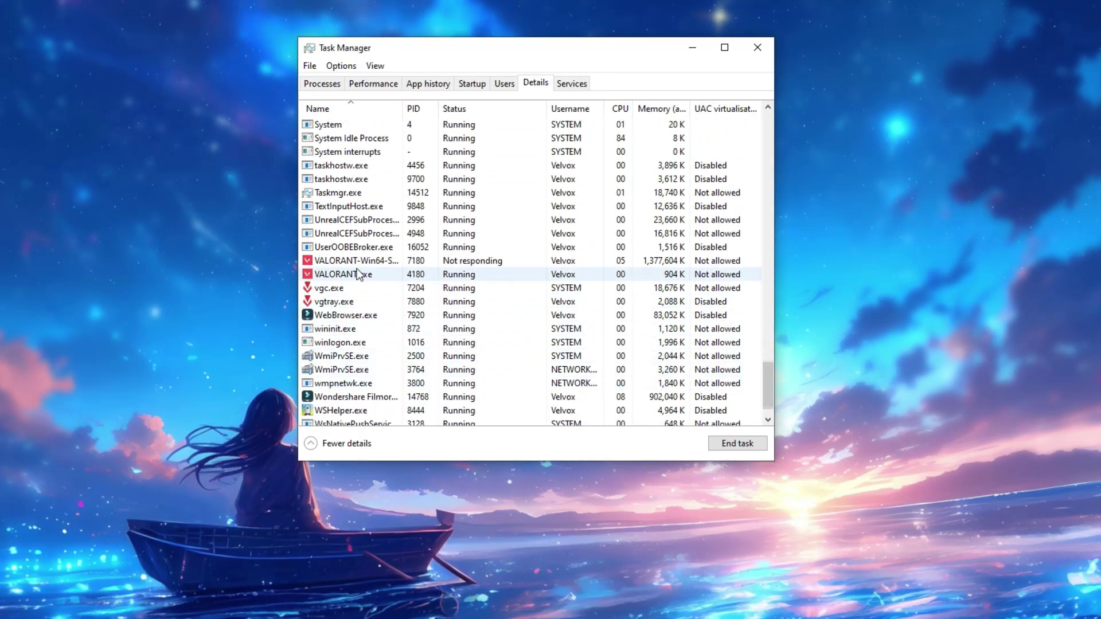
left_click(355, 262)
right_click(350, 265)
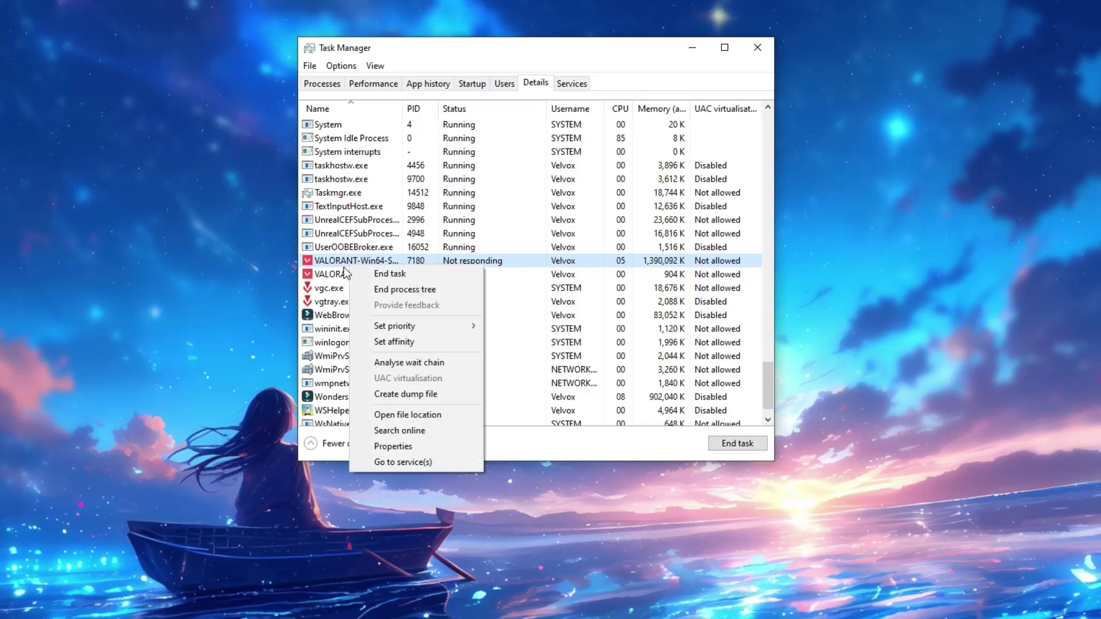
left_click(603, 81)
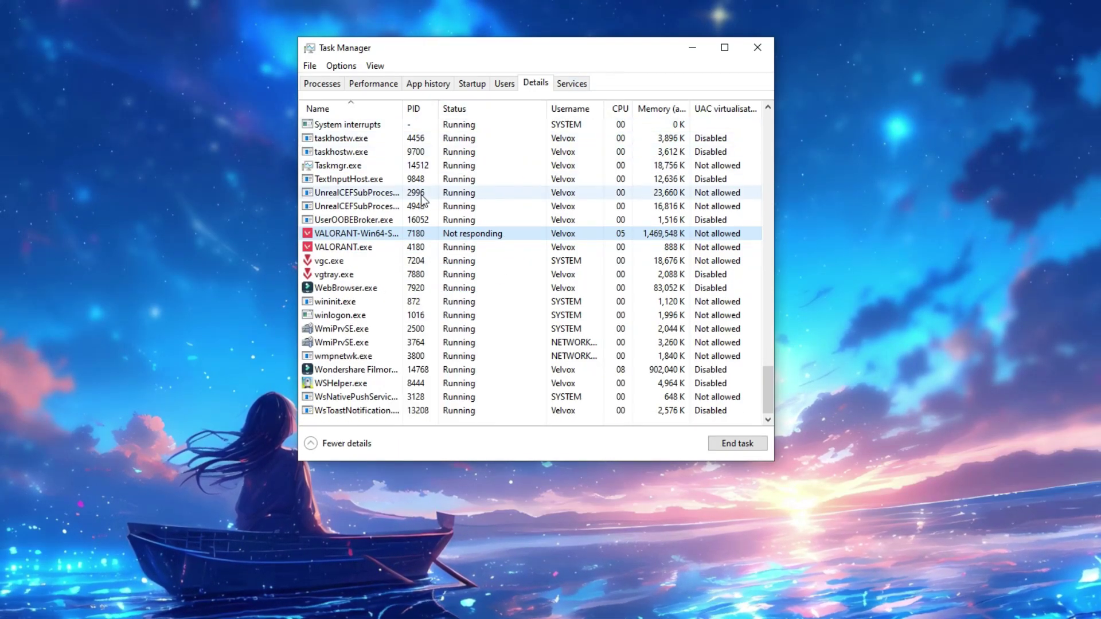
right_click(362, 237)
mouse_move(424, 294)
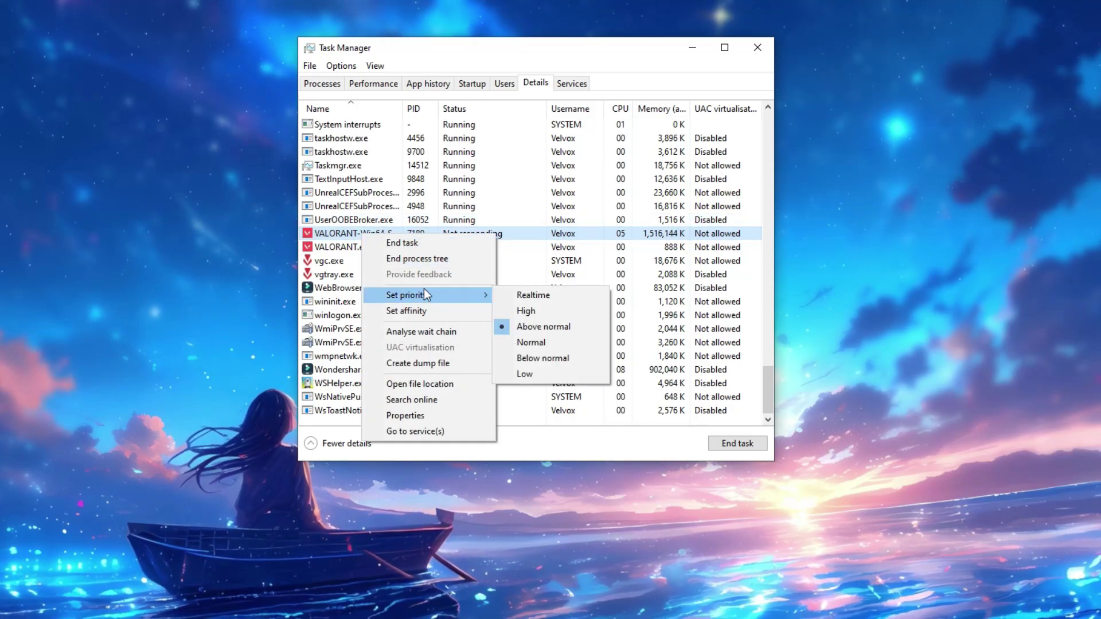
left_click(528, 313)
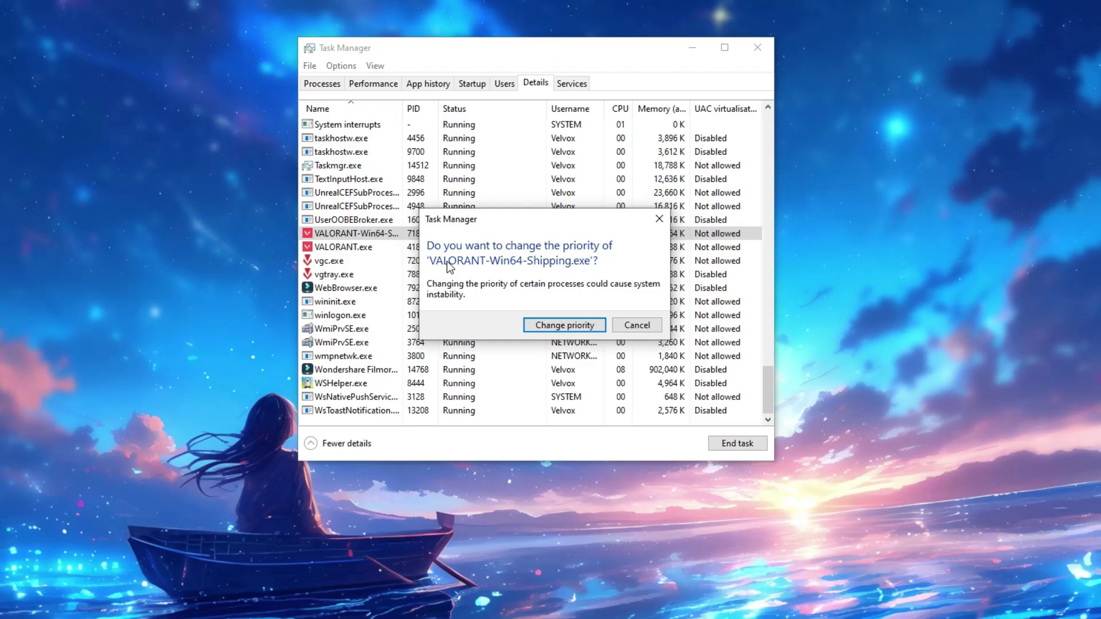
left_click(559, 324)
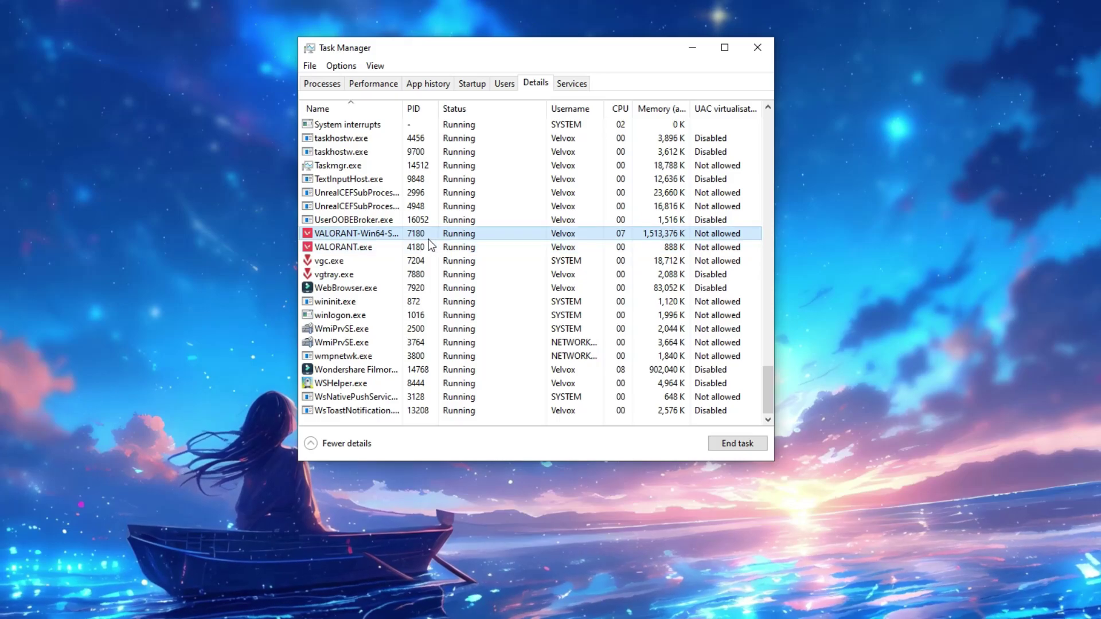
left_click(753, 53)
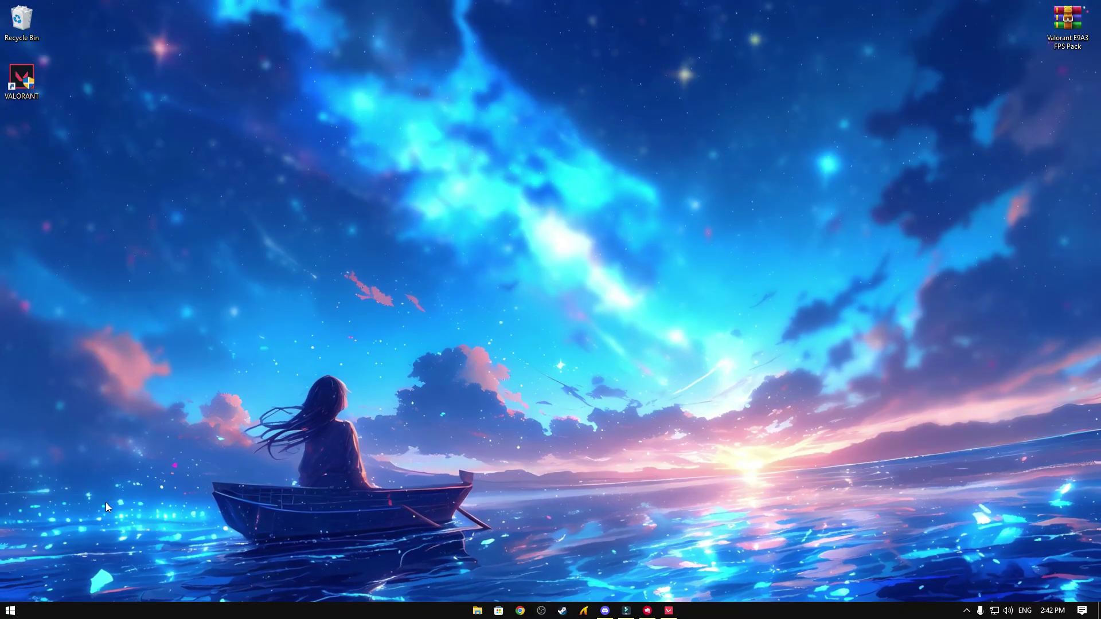
Open the AppData folder by running appdata from the Windows Run dialog
right_click(10, 611)
left_click(23, 553)
left_click_drag(92, 487, 522, 181)
left_click_drag(502, 234, 486, 234)
left_click(507, 213)
double_click(487, 214)
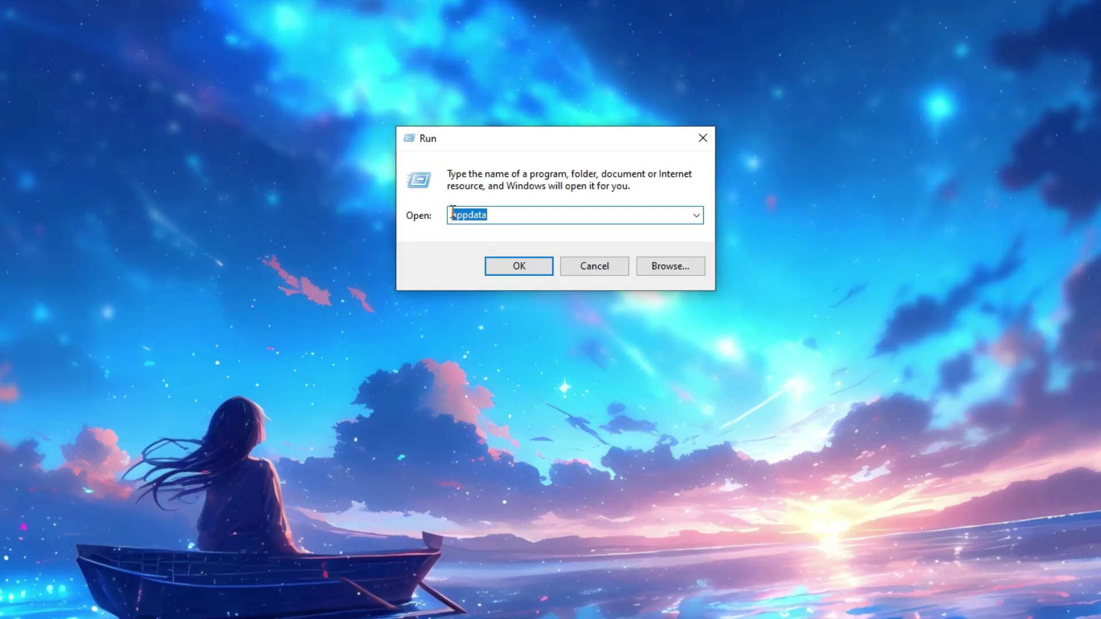
left_click(484, 214)
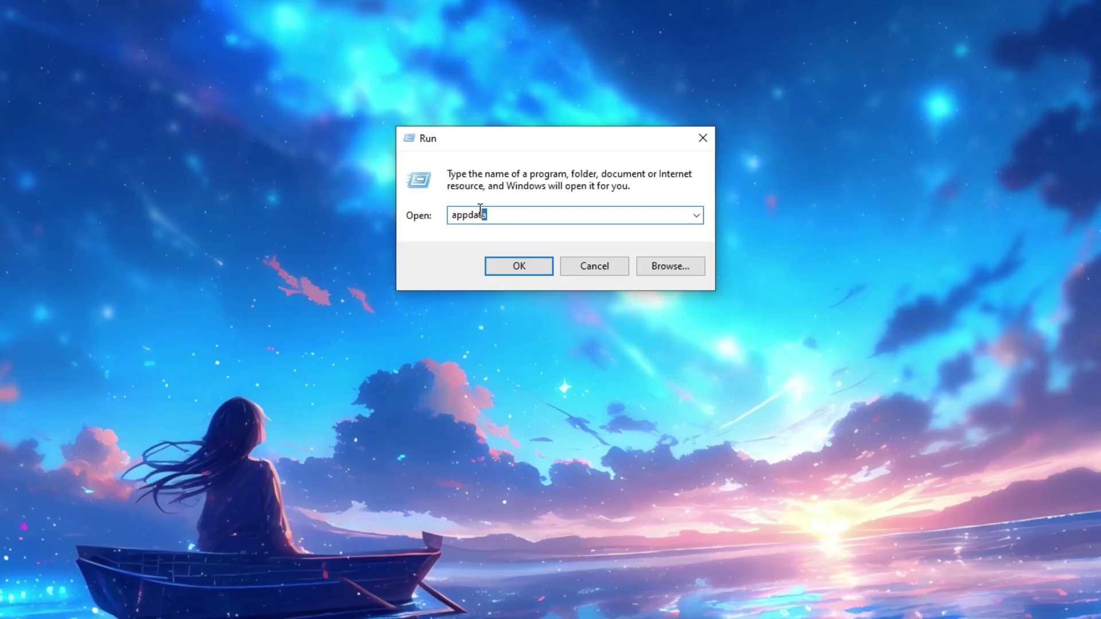
left_click(520, 267)
Browse from AppData through the Local, VALORANT and Saved folders to the Config folder
right_click(348, 153)
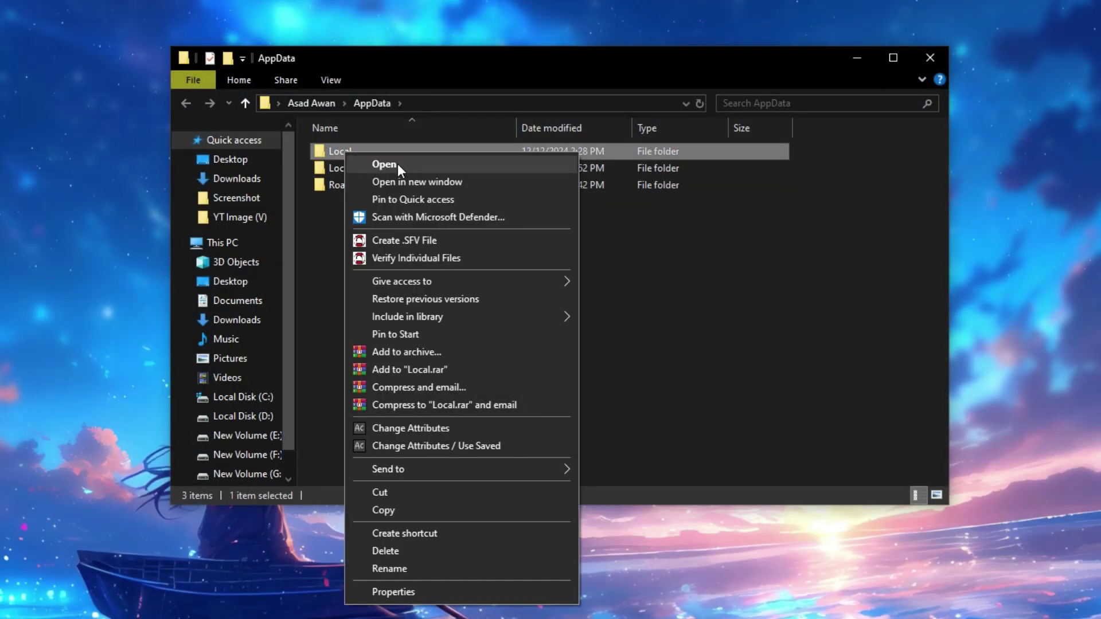
left_click(397, 162)
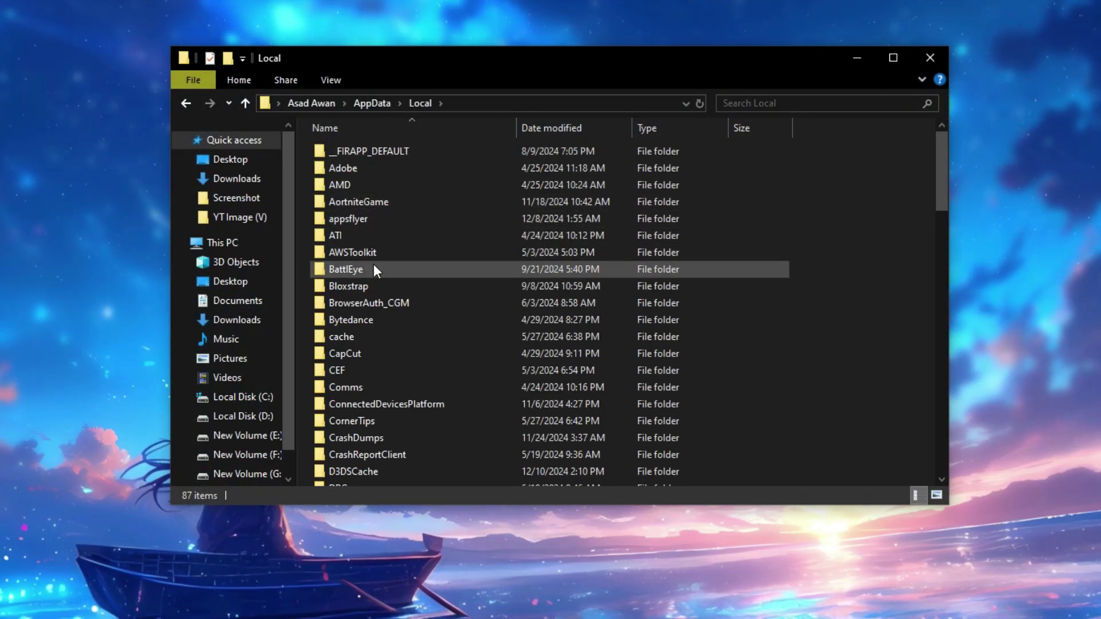
key("v")
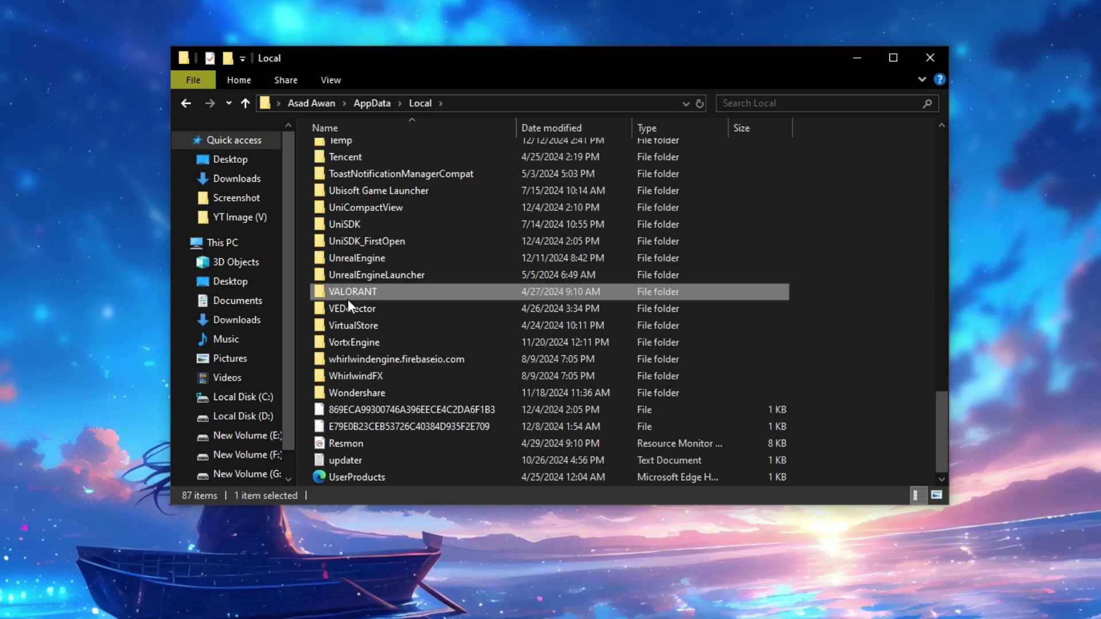
right_click(349, 294)
left_click(387, 277)
left_click(339, 151)
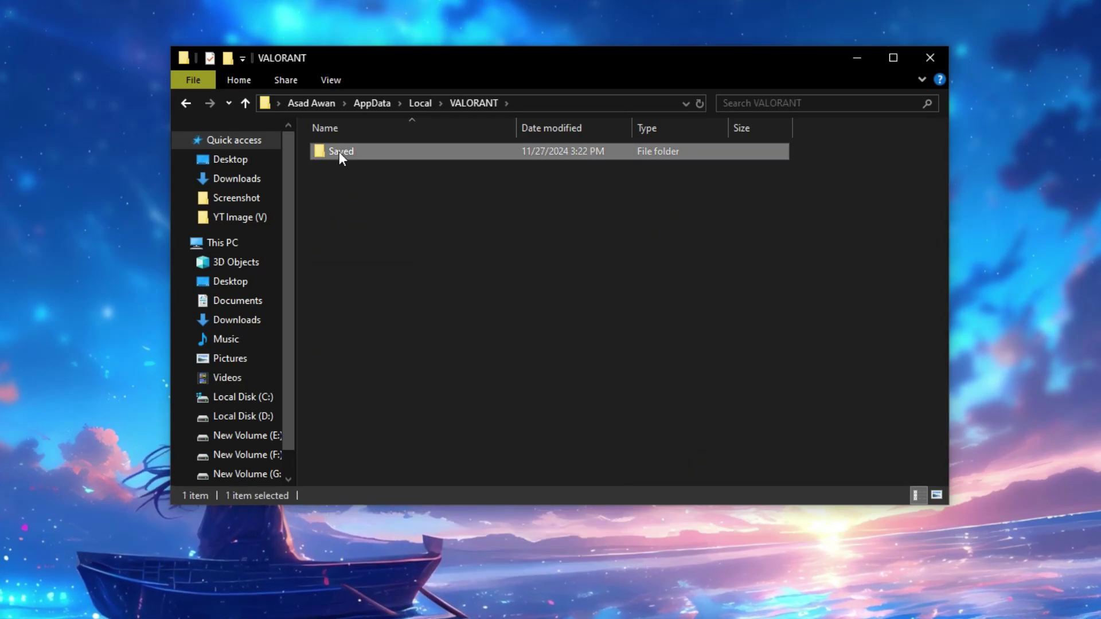
right_click(339, 152)
left_click(382, 163)
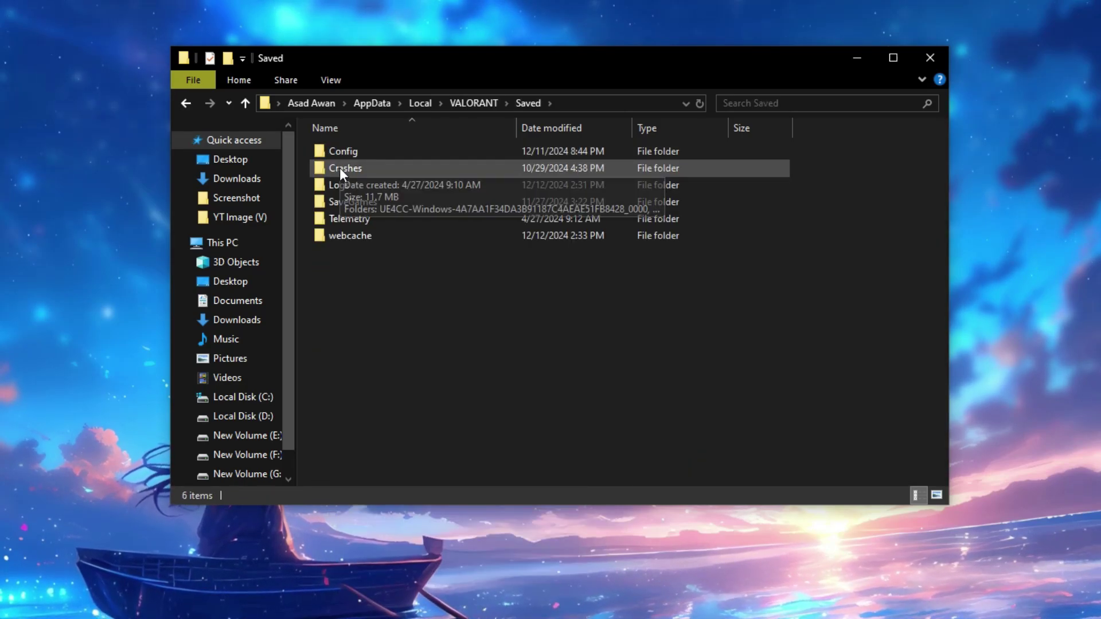
right_click(342, 157)
left_click(378, 169)
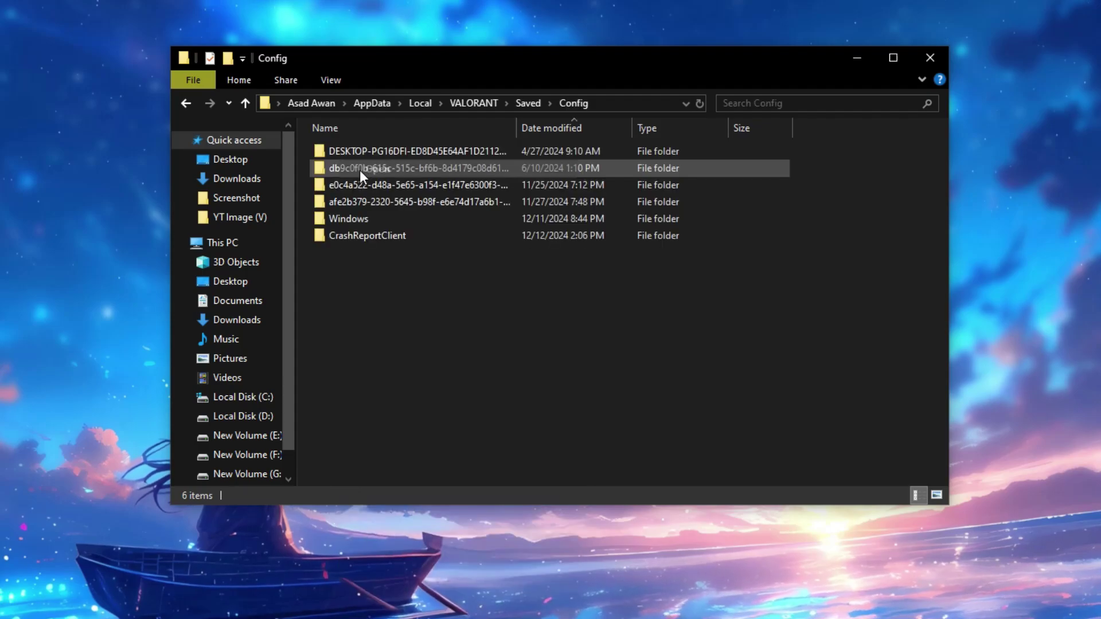
Open the GameUserSettings file for editing from the Windows folder inside the account's config folder ending in -eu
left_click(366, 171)
right_click(366, 171)
left_click(415, 181)
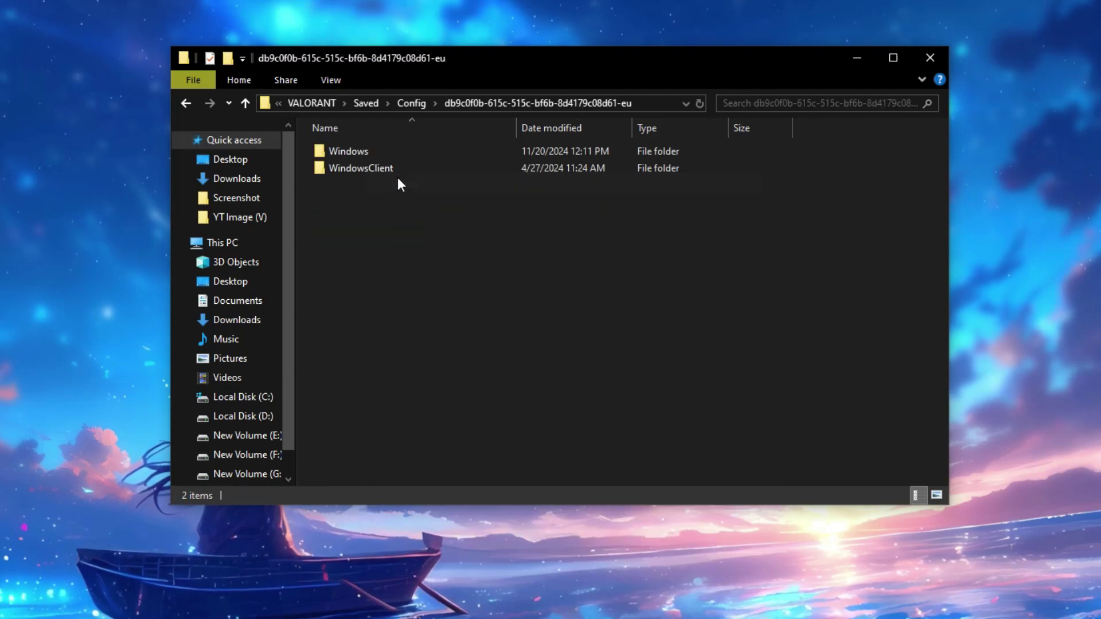
left_click(352, 157)
right_click(352, 157)
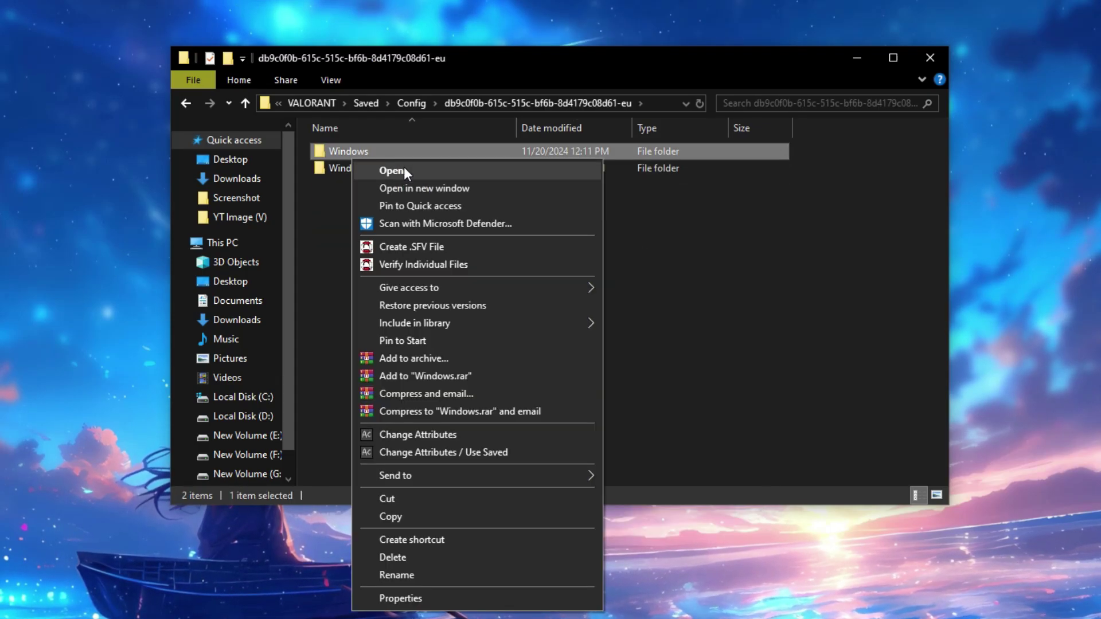
left_click(404, 167)
left_click(343, 157)
right_click(343, 157)
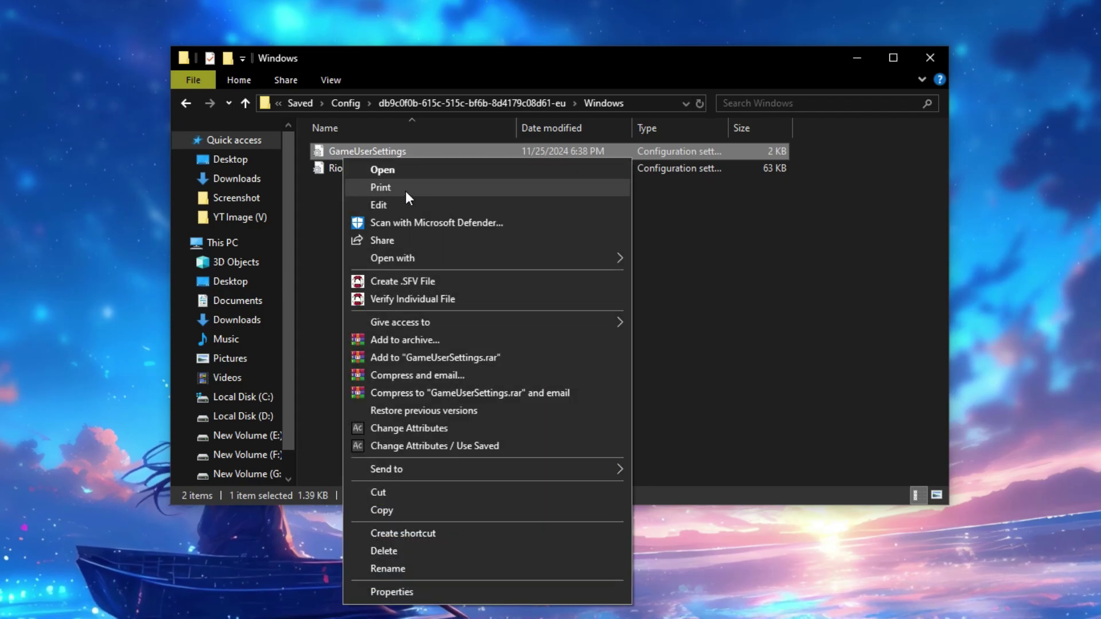
left_click(383, 204)
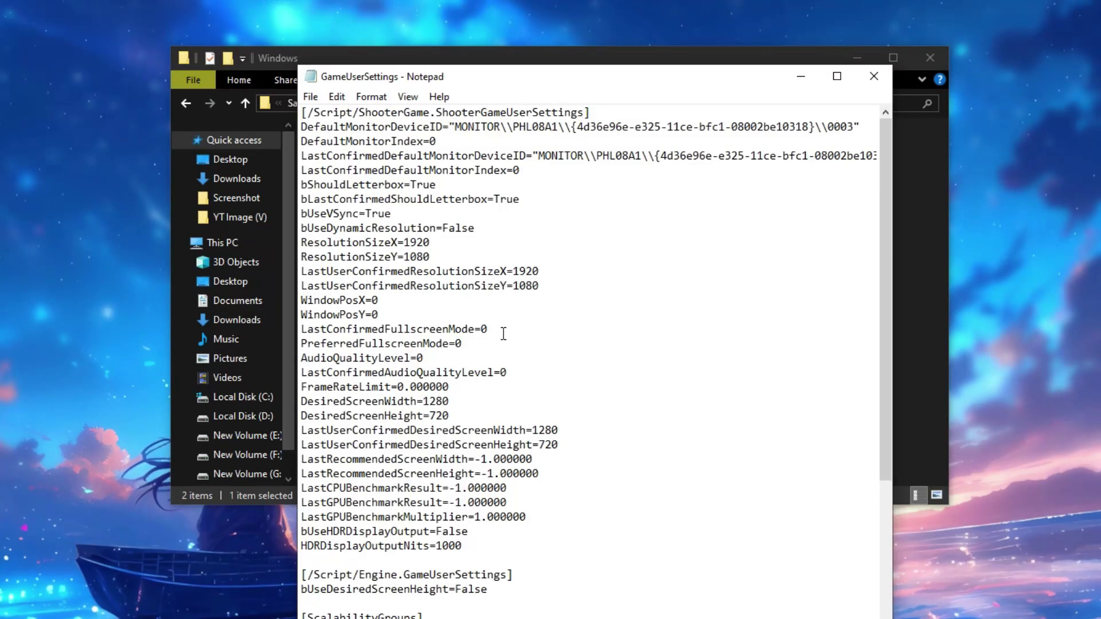
Set sg.ResolutionQuality to 85 and the view distance, anti-aliasing, shadow, post-process, texture, effects and foliage quality values to 1, and save the file
left_click_drag(882, 272, 877, 413)
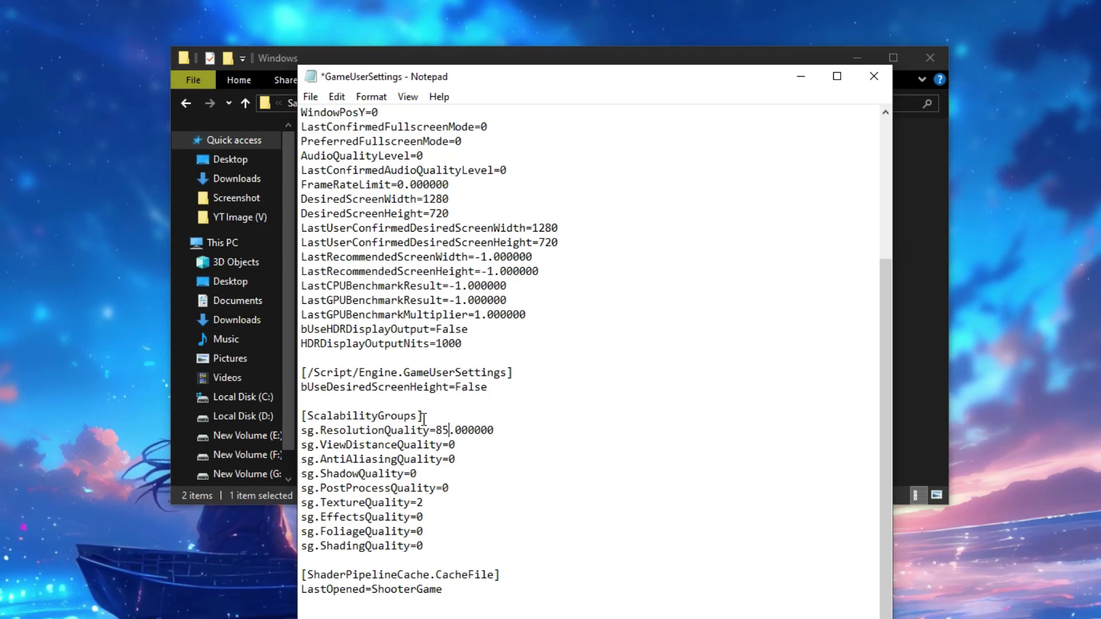
type("1")
left_click(468, 459)
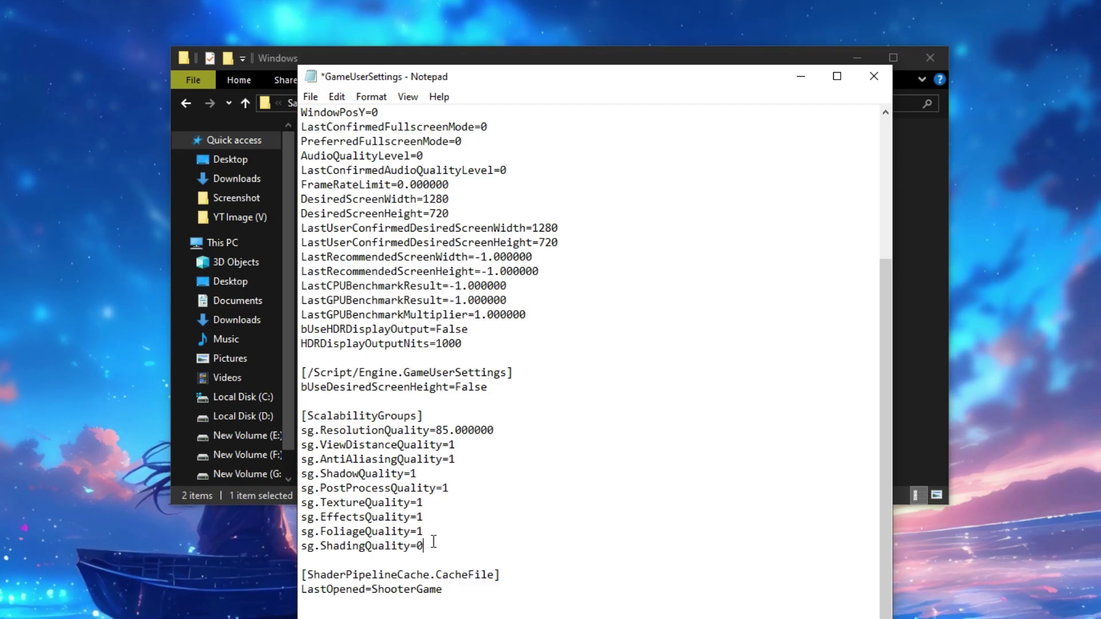
left_click(310, 97)
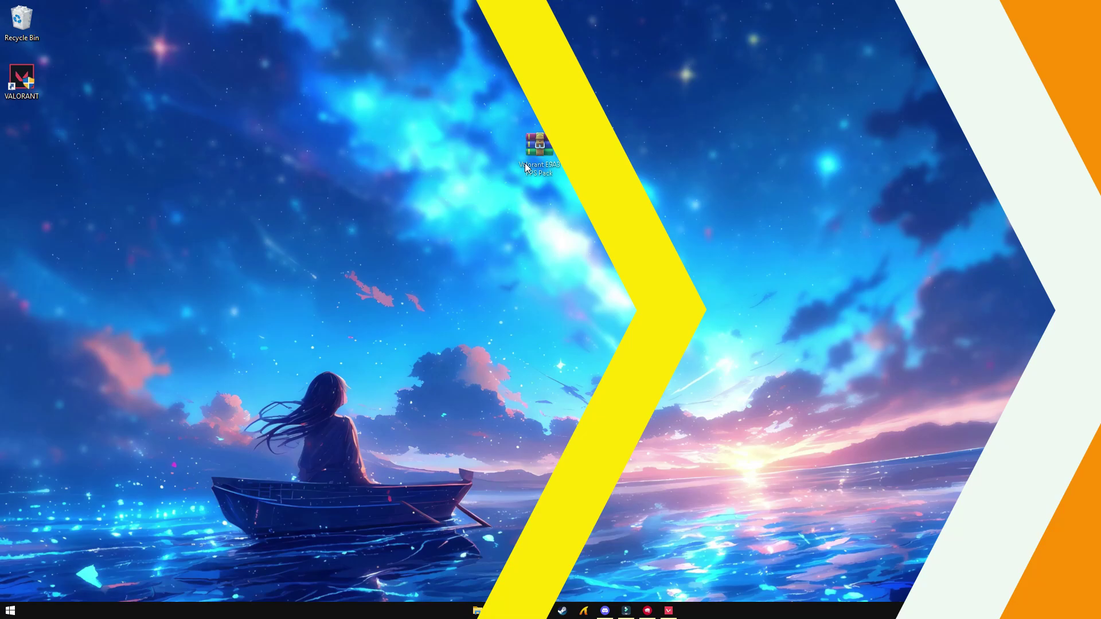
Extract the Valorant E9A3 FPS Pack archive on the desktop and move the extracted folder beside the archive
left_click_drag(484, 120, 592, 184)
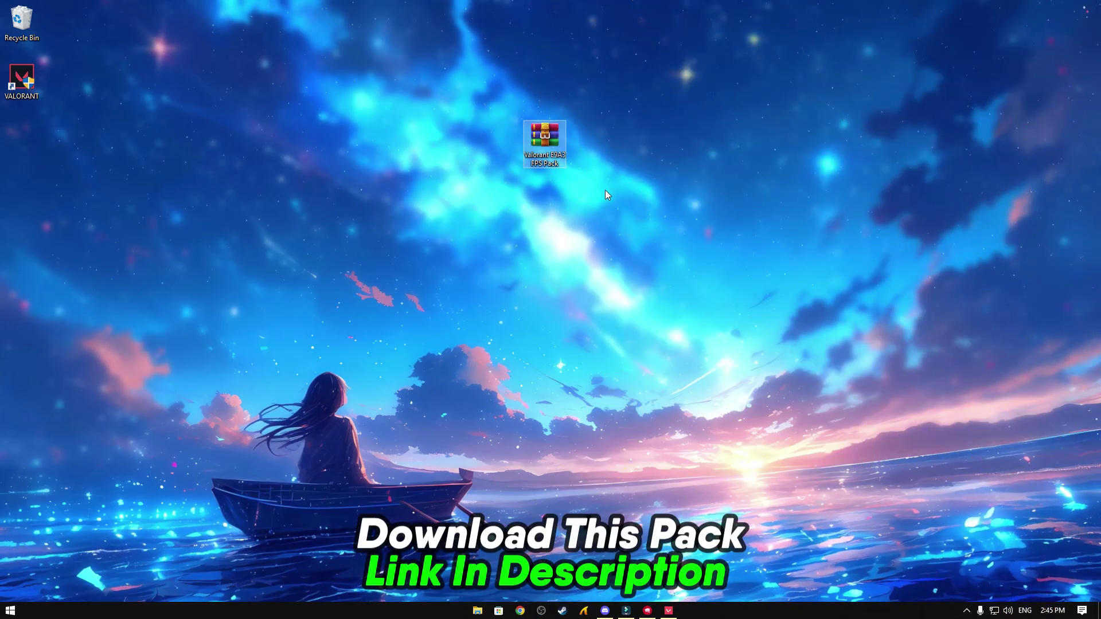
left_click_drag(595, 122, 459, 171)
left_click_drag(475, 111, 561, 158)
right_click(561, 158)
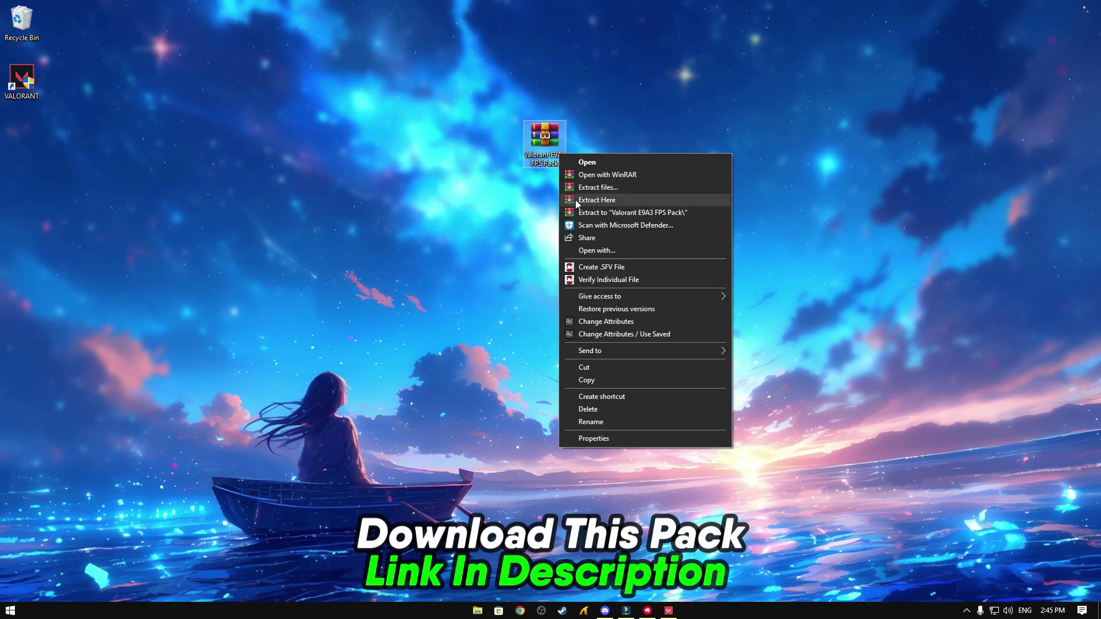
left_click(218, 207)
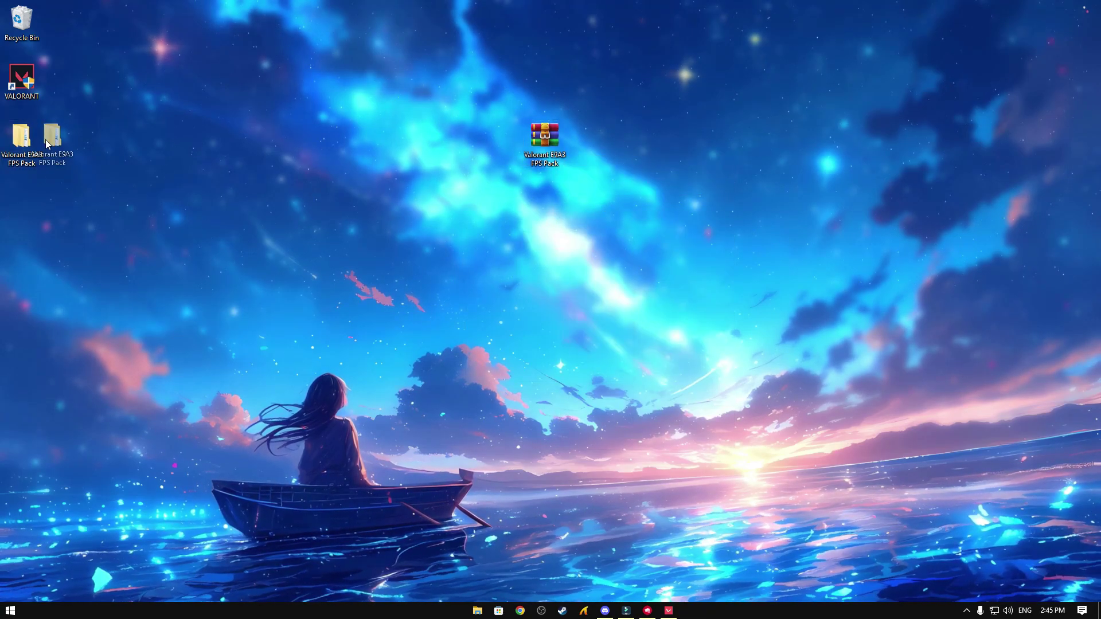
left_click_drag(45, 139, 506, 152)
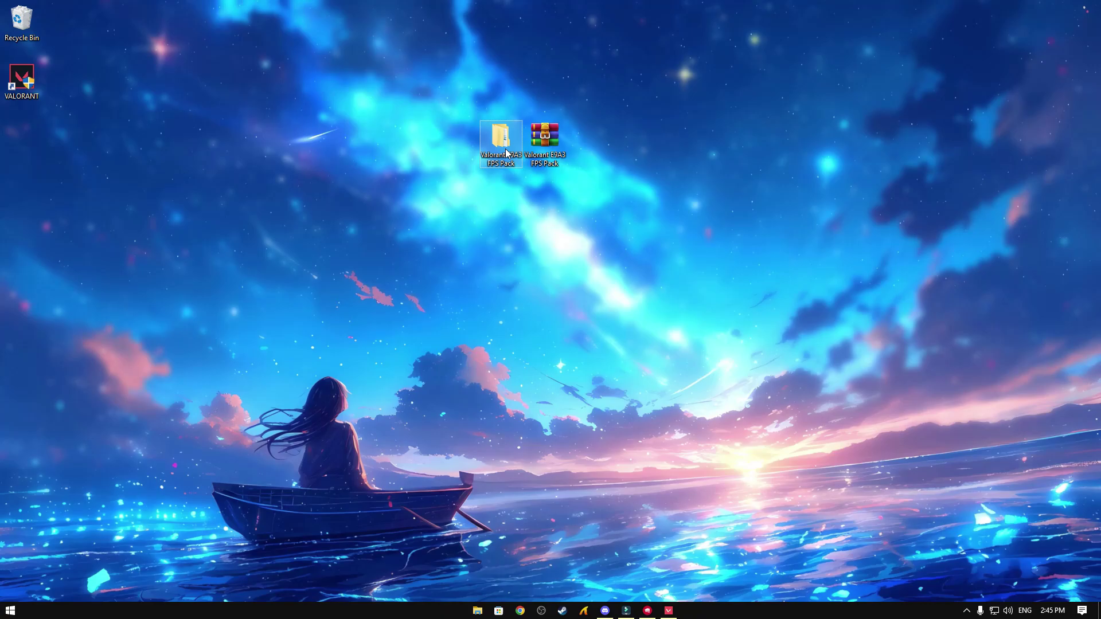
Open the 1- CPU Priority folder in the extracted pack and check the desktop options for the NVIDIA Control Panel
right_click(507, 152)
left_click(528, 169)
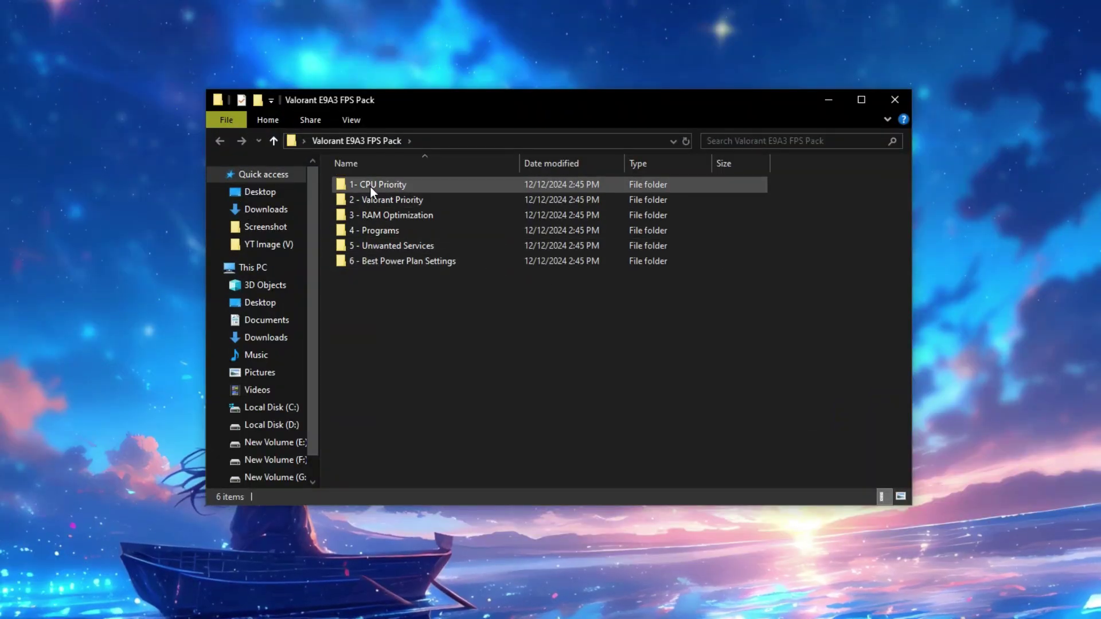
right_click(376, 188)
left_click(412, 204)
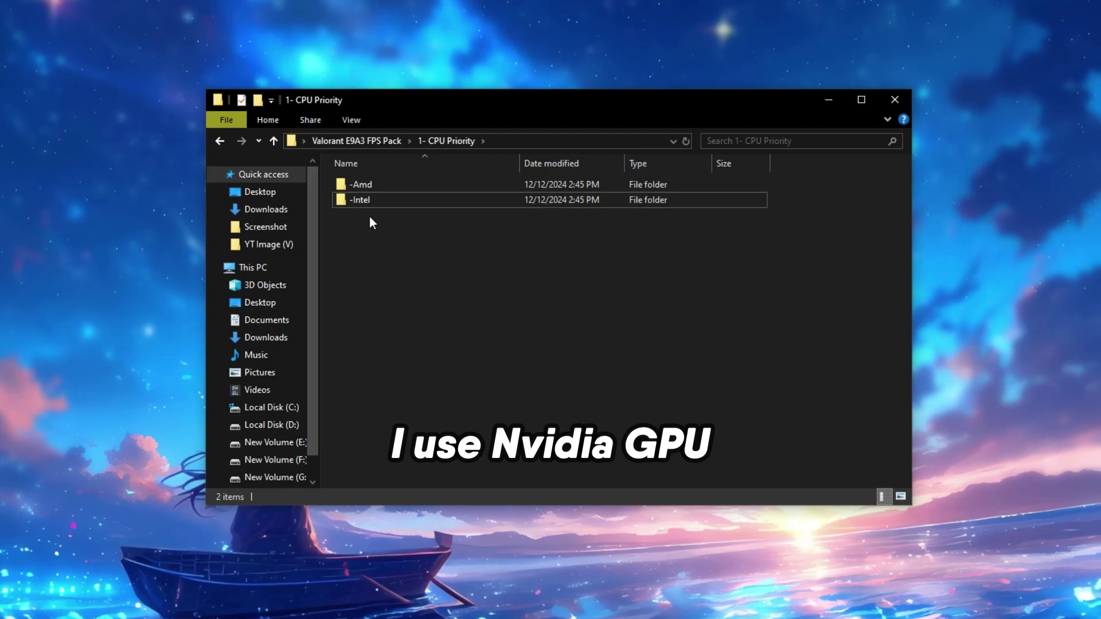
right_click(164, 231)
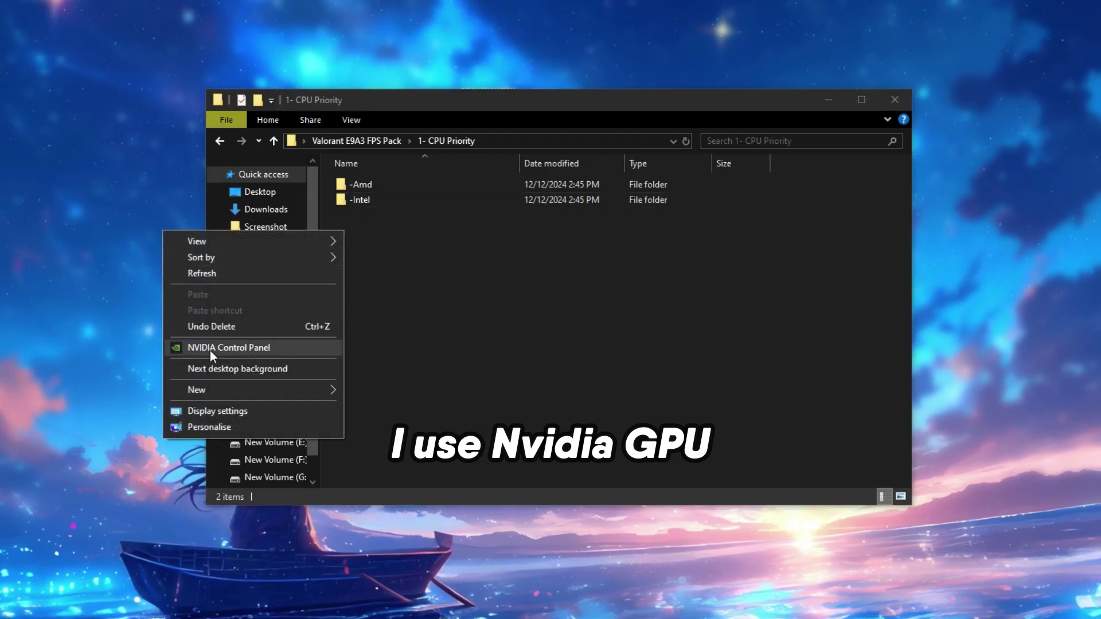
left_click(377, 337)
Inspect the CPU priority registry files in the -Amd and -Intel folders and return to the Valorant E9A3 FPS Pack folder
left_click(353, 187)
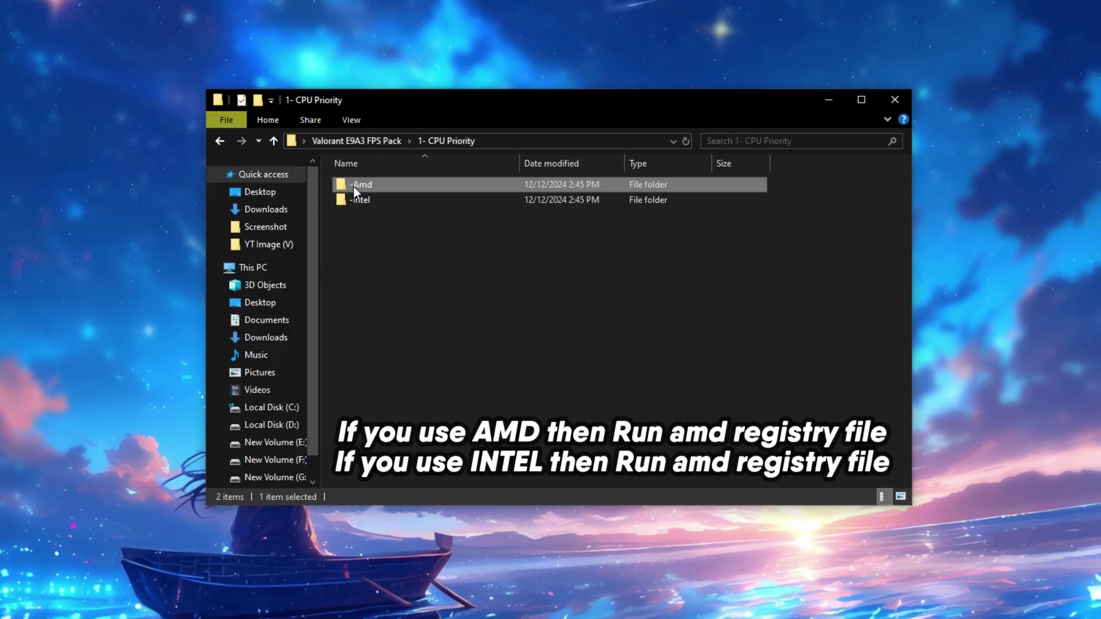
double_click(353, 187)
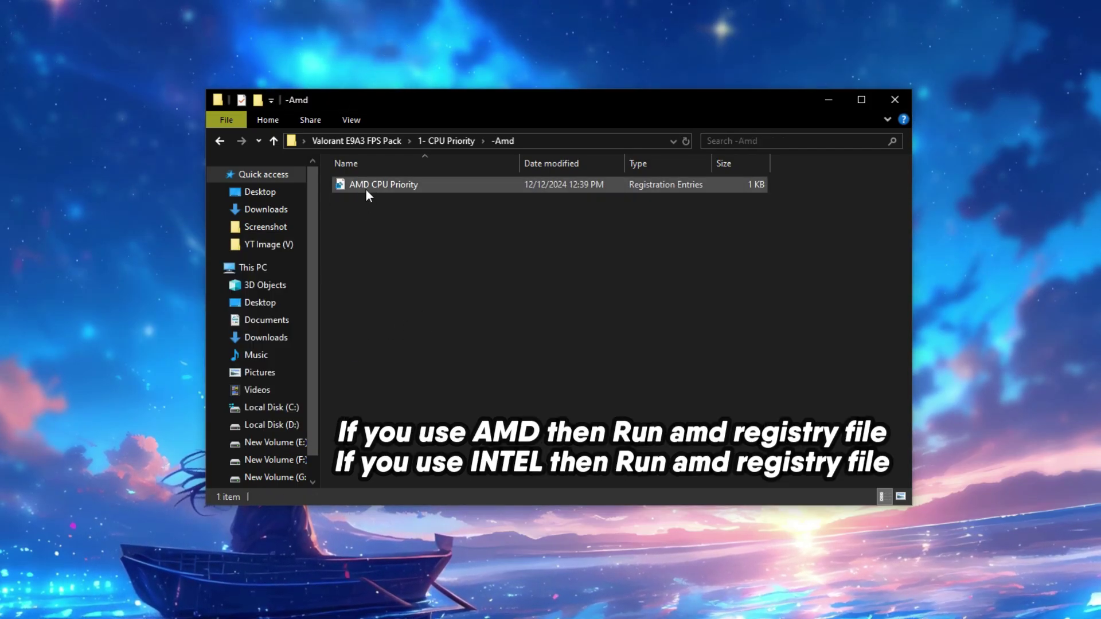
left_click(220, 140)
left_click(356, 198)
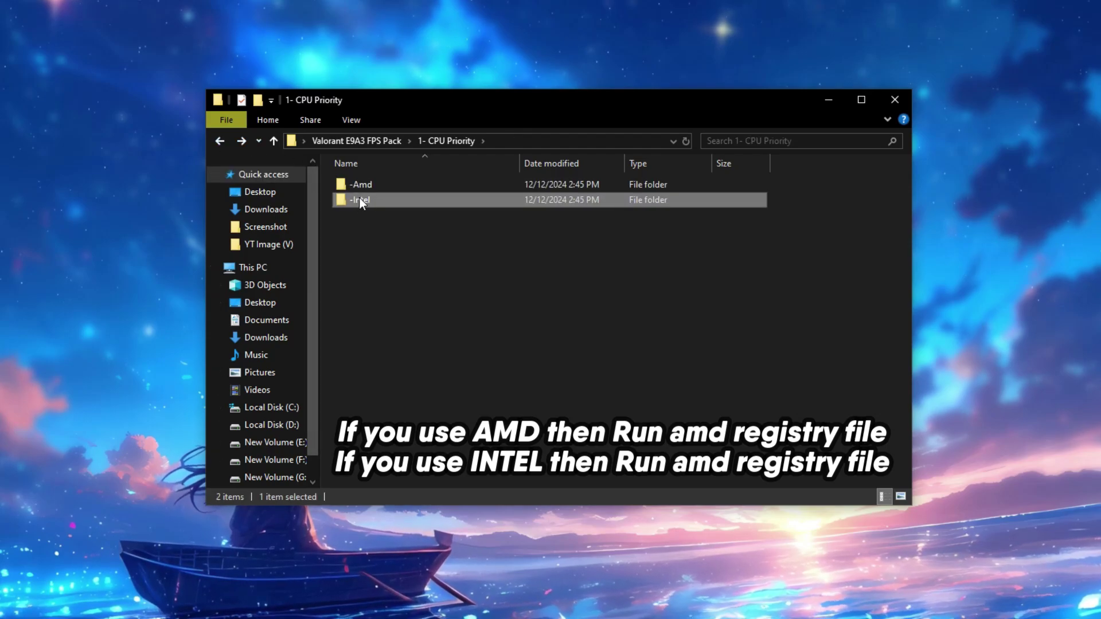
double_click(356, 200)
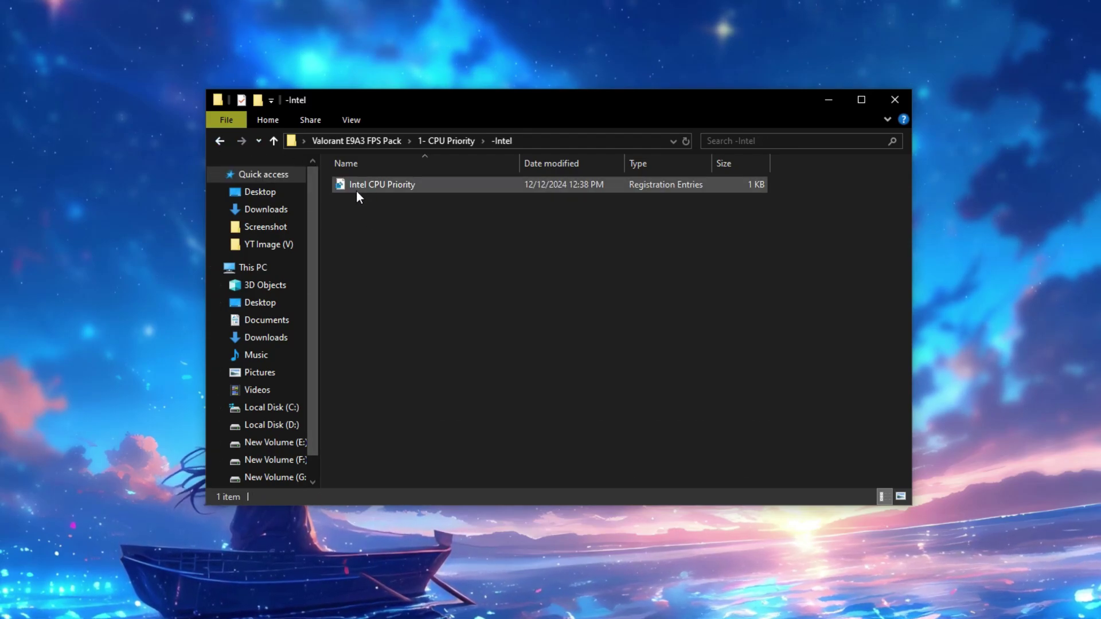
right_click(361, 187)
left_click(343, 209)
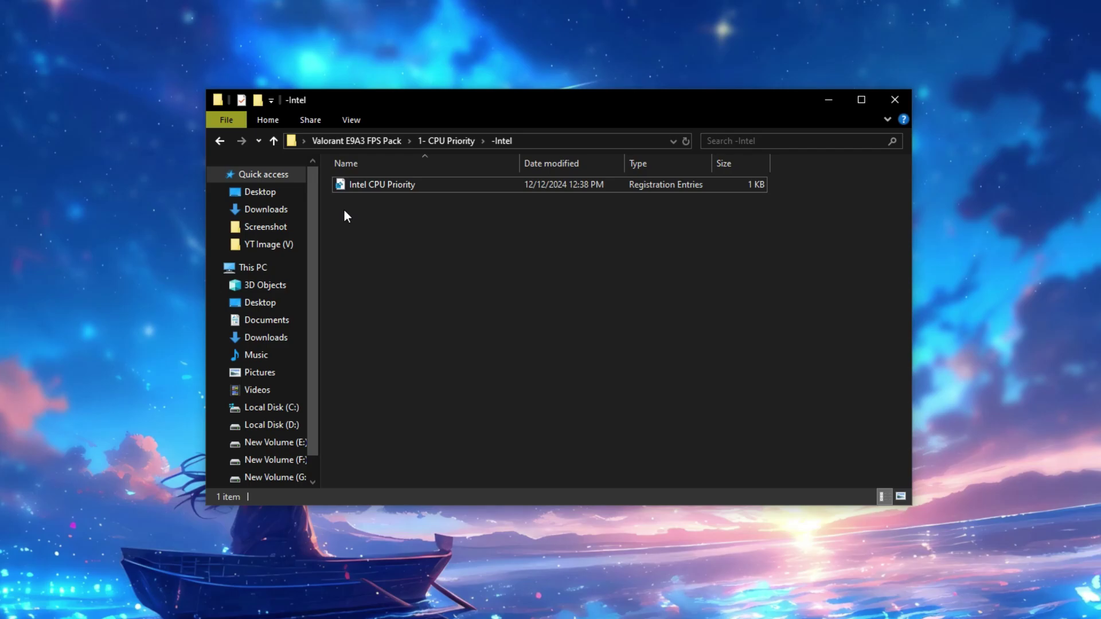
left_click(341, 143)
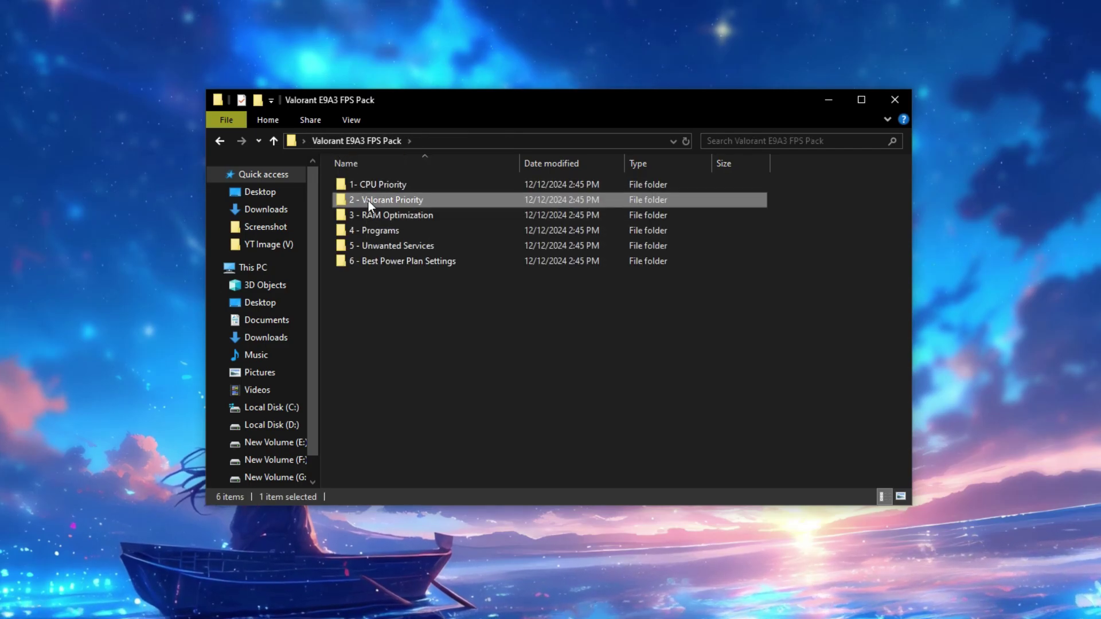
Merge ValorantAboveNormalPriority from the 2 - Valorant Priority folder into the registry and return to the Valorant E9A3 FPS Pack folder
right_click(368, 201)
left_click(411, 209)
left_click(373, 189)
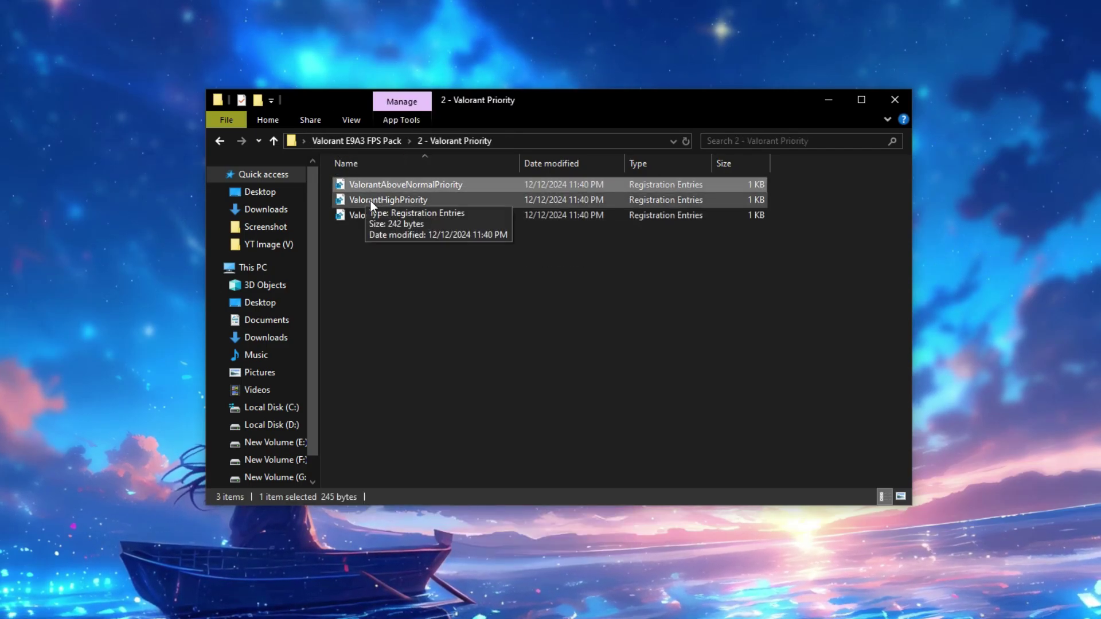
right_click(373, 185)
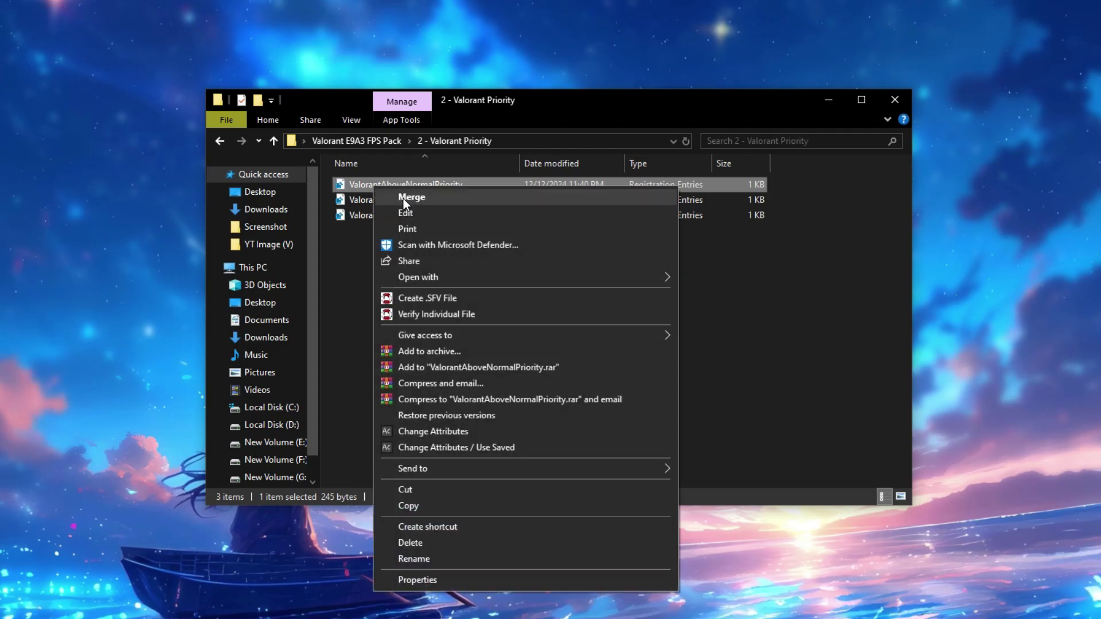
left_click(404, 196)
left_click(492, 414)
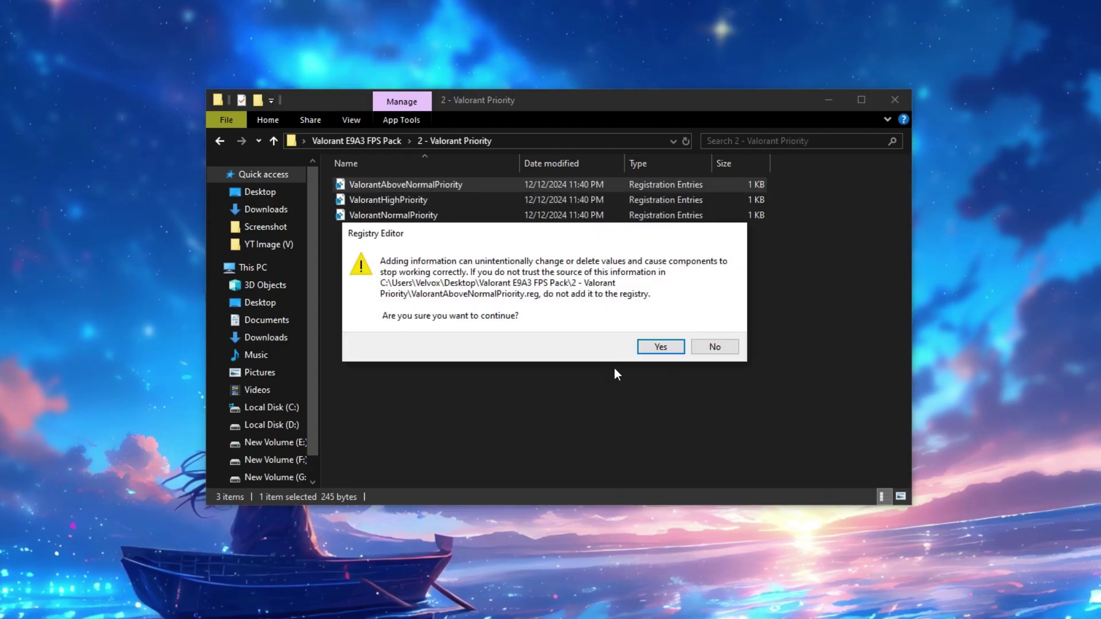
left_click(676, 345)
left_click(704, 330)
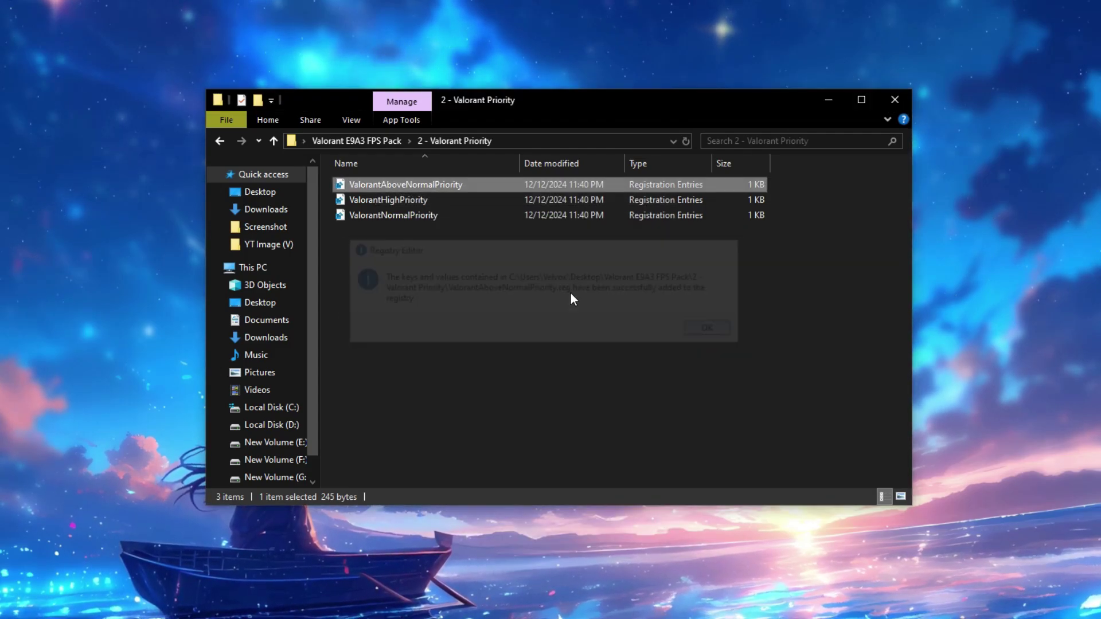
left_click(353, 143)
Open the 3 - RAM Optimization folder and check the installed memory amount in Task Manager
right_click(385, 213)
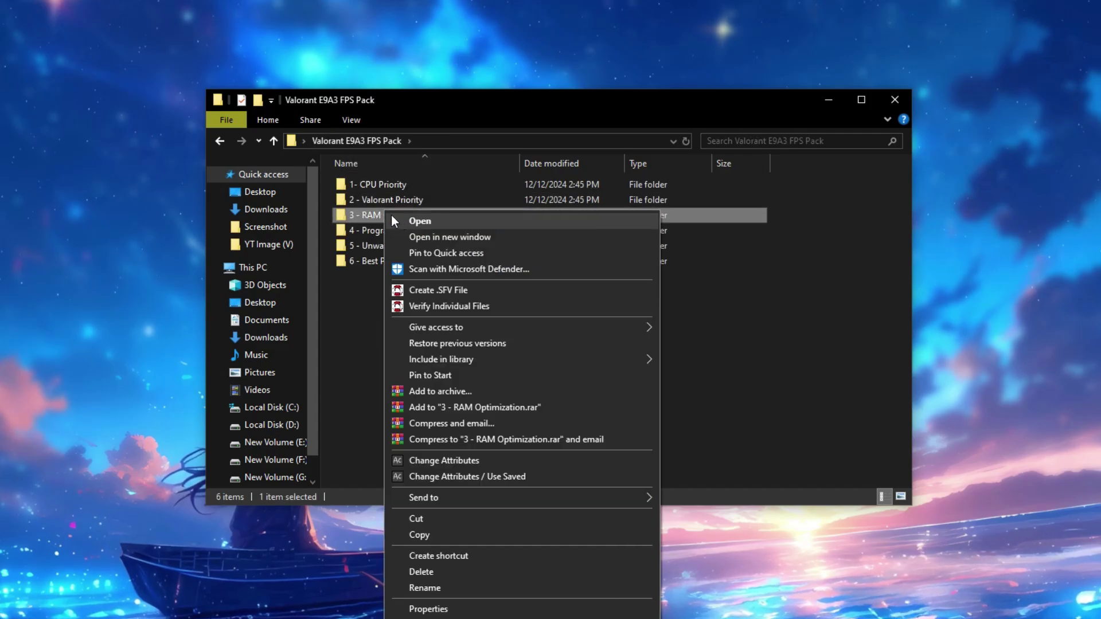
left_click(413, 224)
right_click(841, 618)
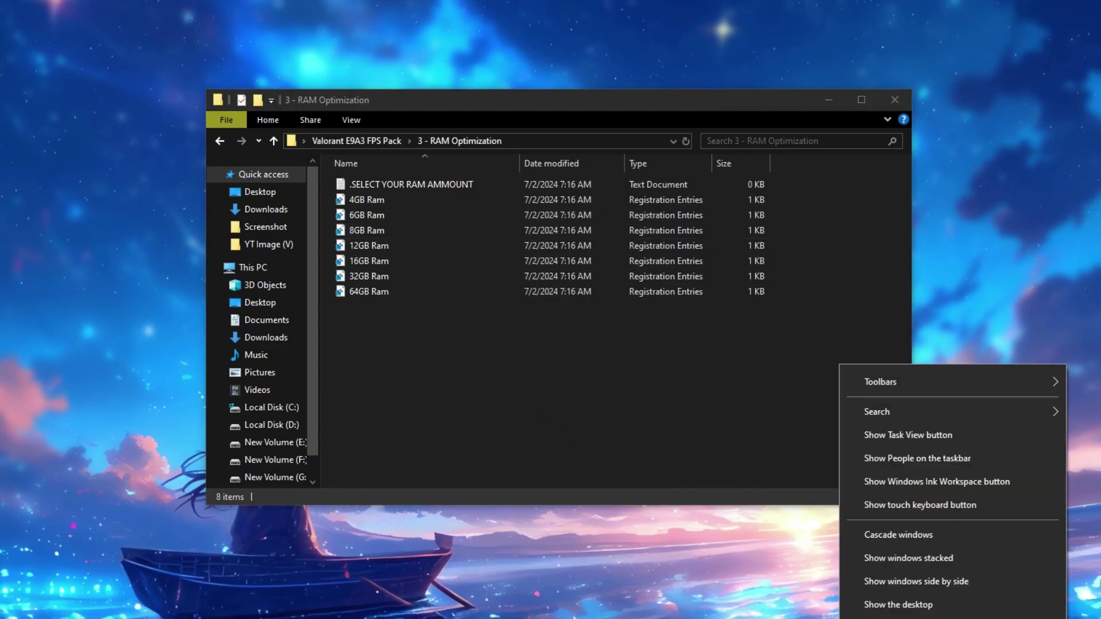
key("k")
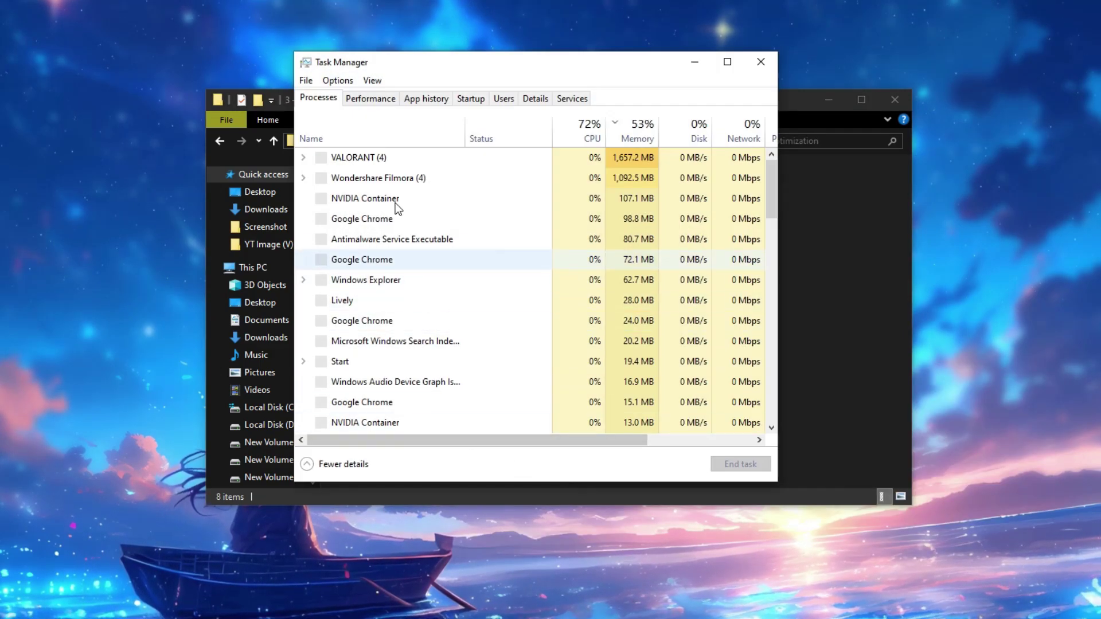
left_click(370, 99)
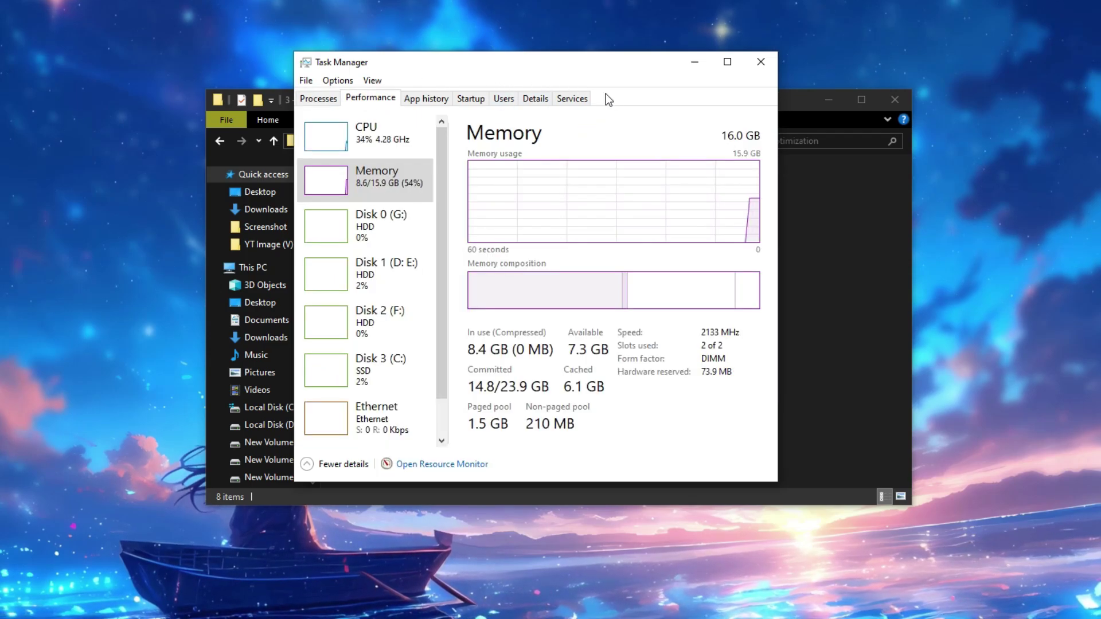
left_click_drag(605, 94, 811, 139)
left_click(573, 177)
left_click(582, 221)
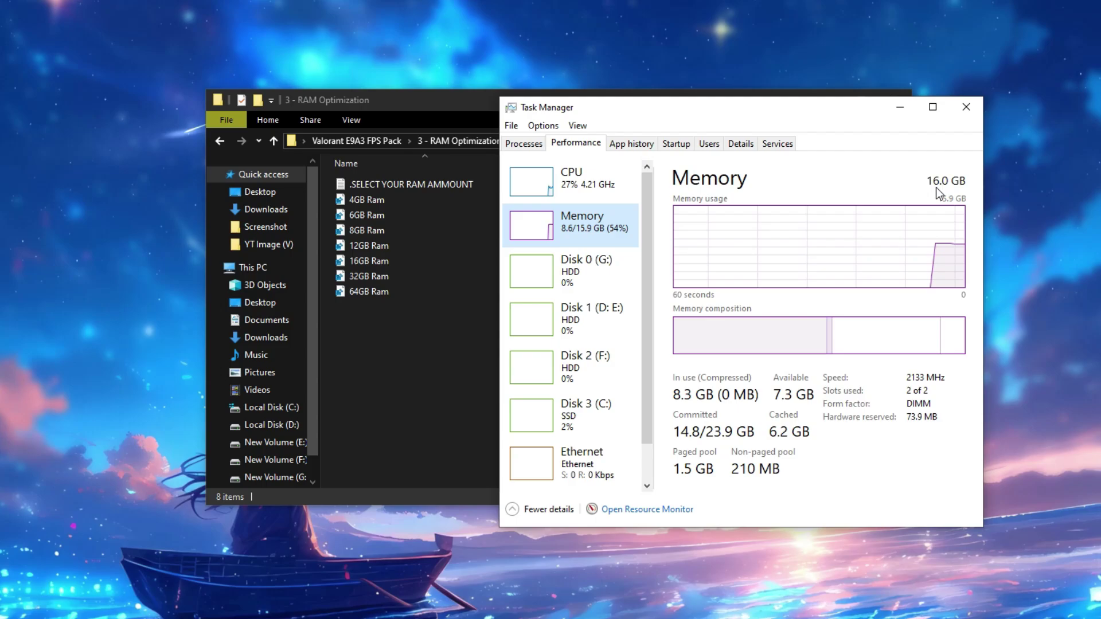
left_click(965, 112)
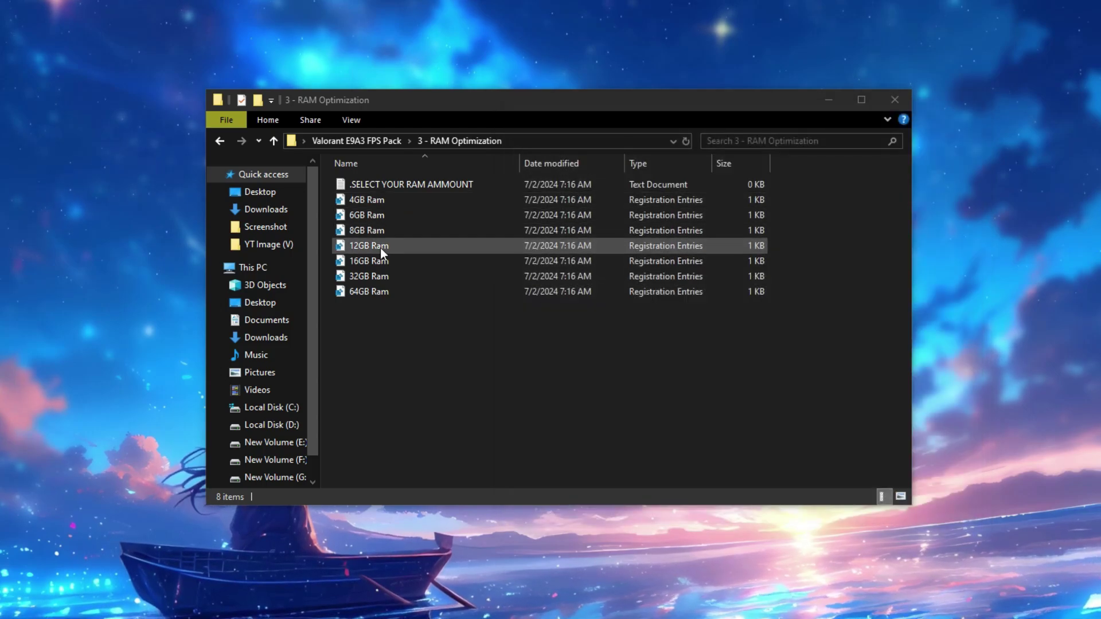
Merge the 16GB Ram registry file into the registry and return to the Valorant E9A3 FPS Pack folder
right_click(358, 259)
left_click(404, 269)
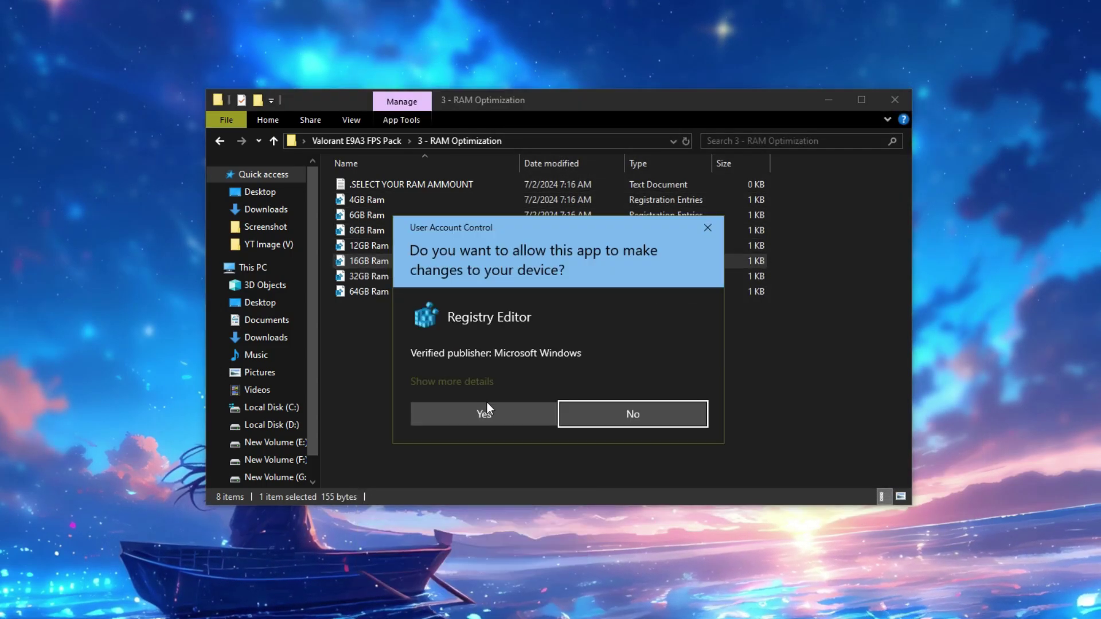
left_click(506, 419)
left_click(661, 347)
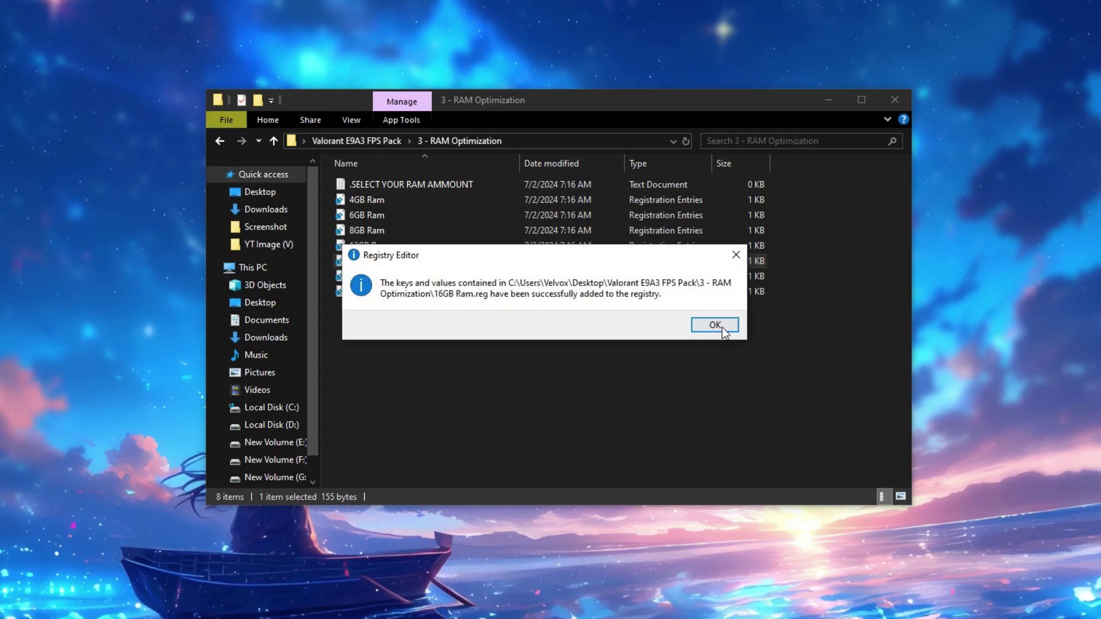
left_click(717, 323)
left_click(472, 339)
left_click(351, 144)
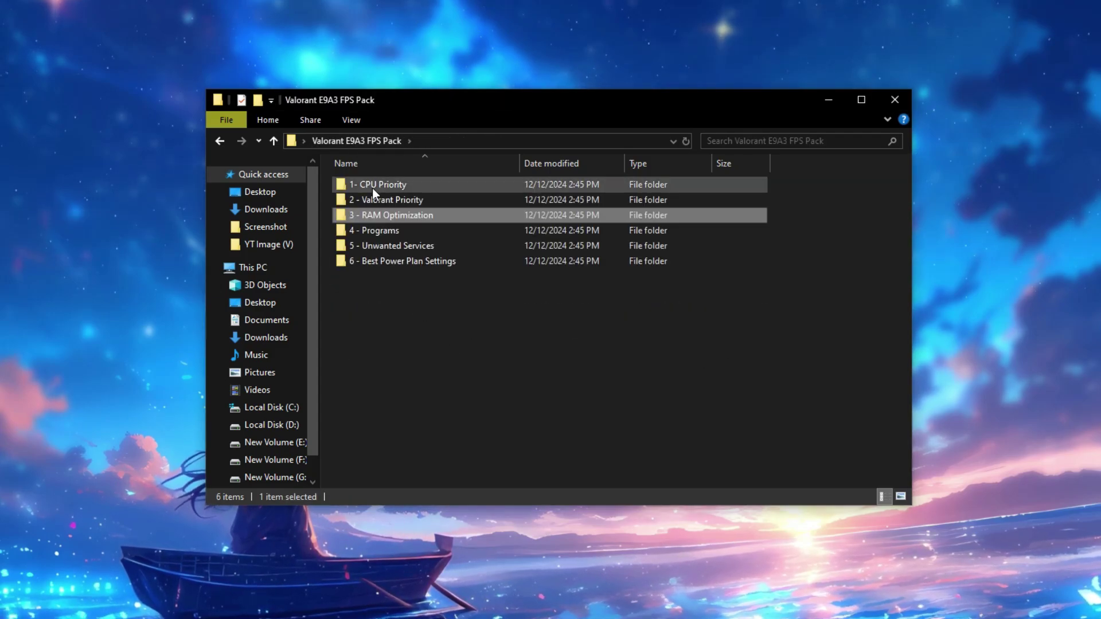
Open the 4 - Programs folder and run the Cache Cleaner batch file as administrator
right_click(377, 229)
left_click(423, 239)
left_click(359, 188)
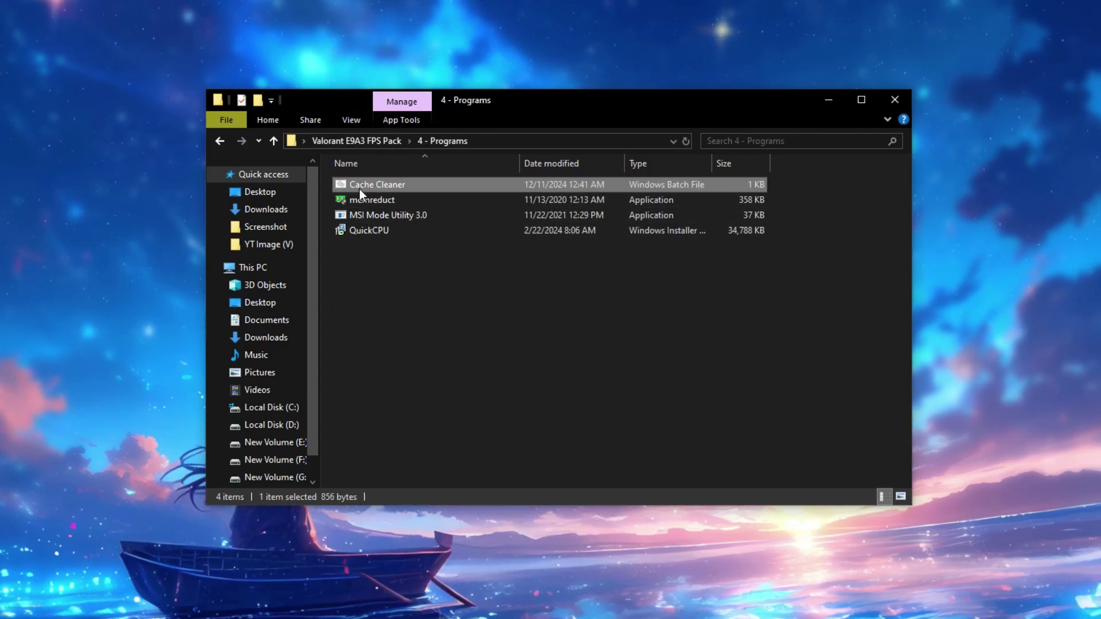
right_click(359, 188)
left_click(408, 248)
left_click(453, 413)
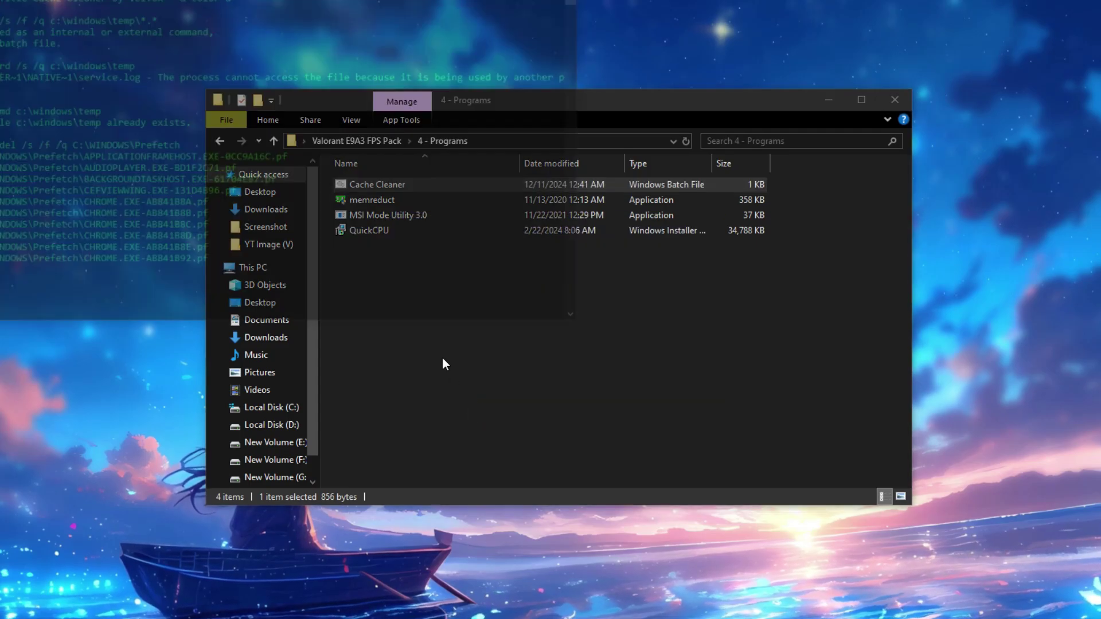
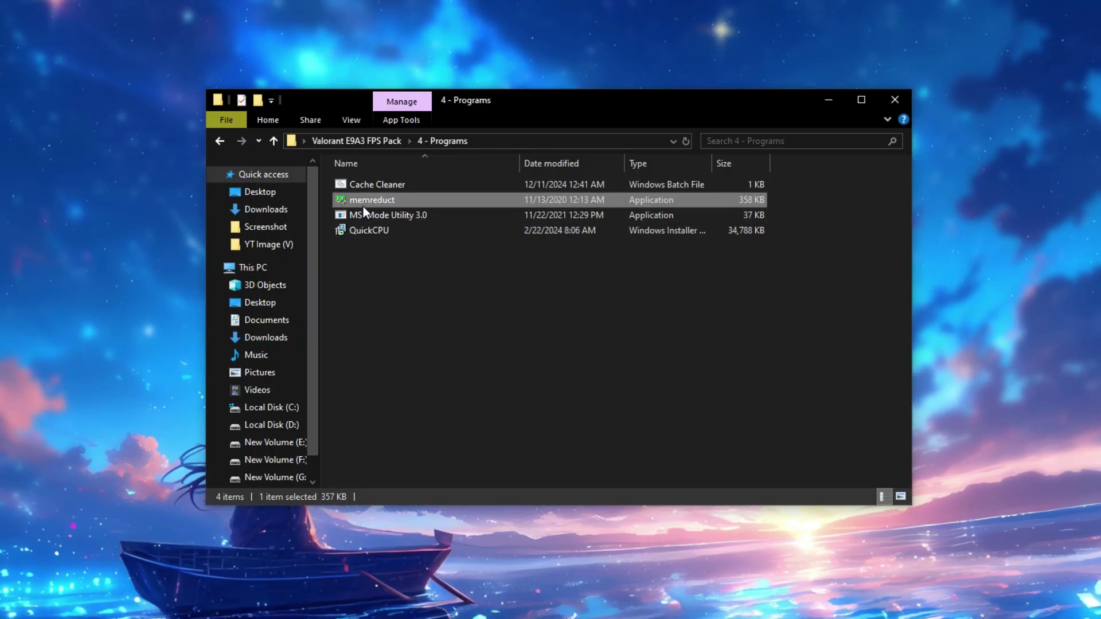
Run the memreduct installer as administrator and accept its license agreement
right_click(363, 205)
left_click(420, 233)
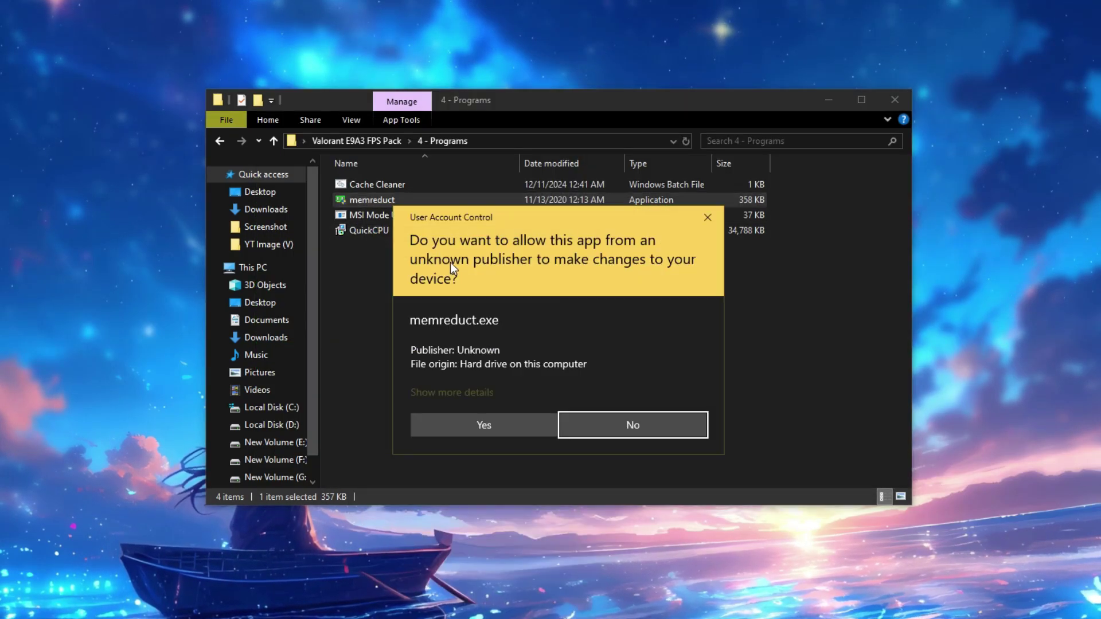
left_click(521, 424)
left_click(641, 439)
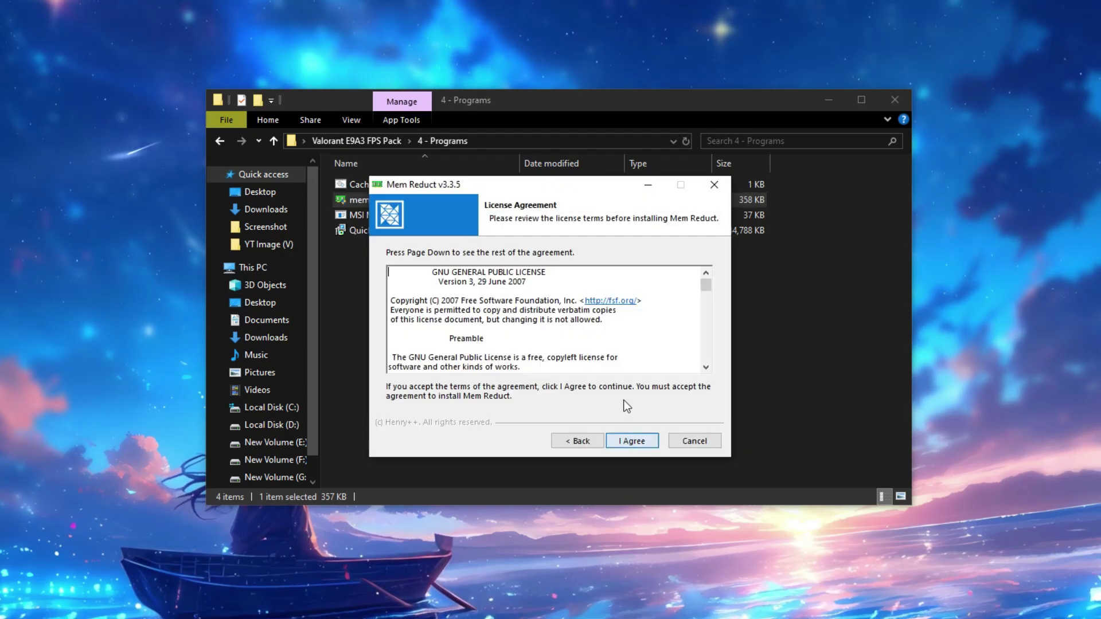
left_click(638, 442)
Install Mem Reduct on Local Disk (D:) with the default components and launch it
left_click(676, 356)
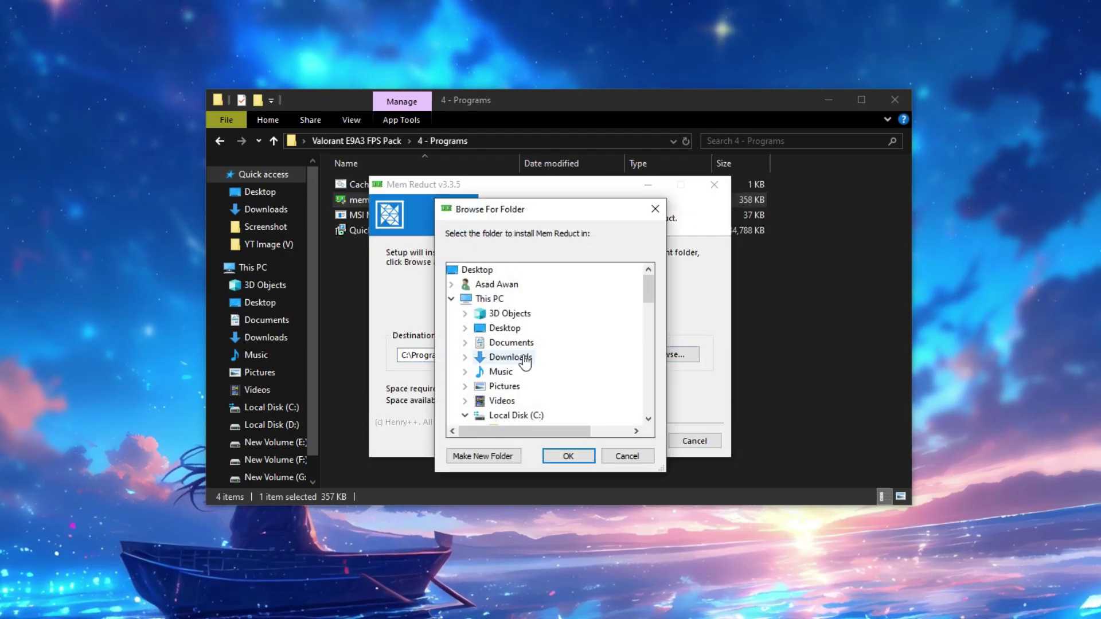
scroll(525, 361, "down", 15)
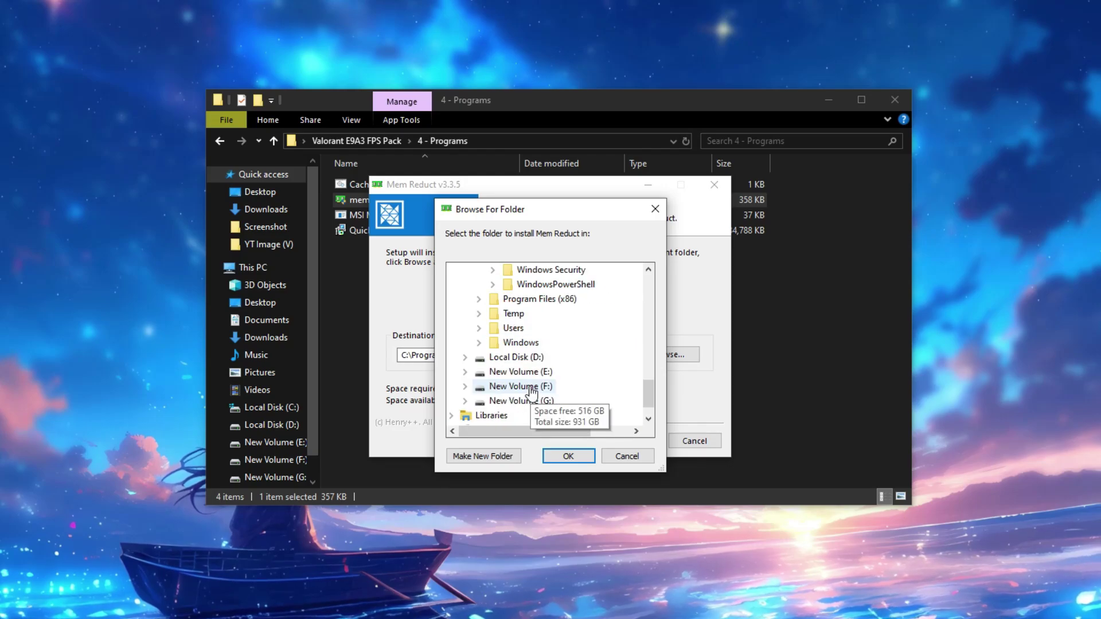
left_click(514, 358)
left_click(568, 455)
left_click(642, 442)
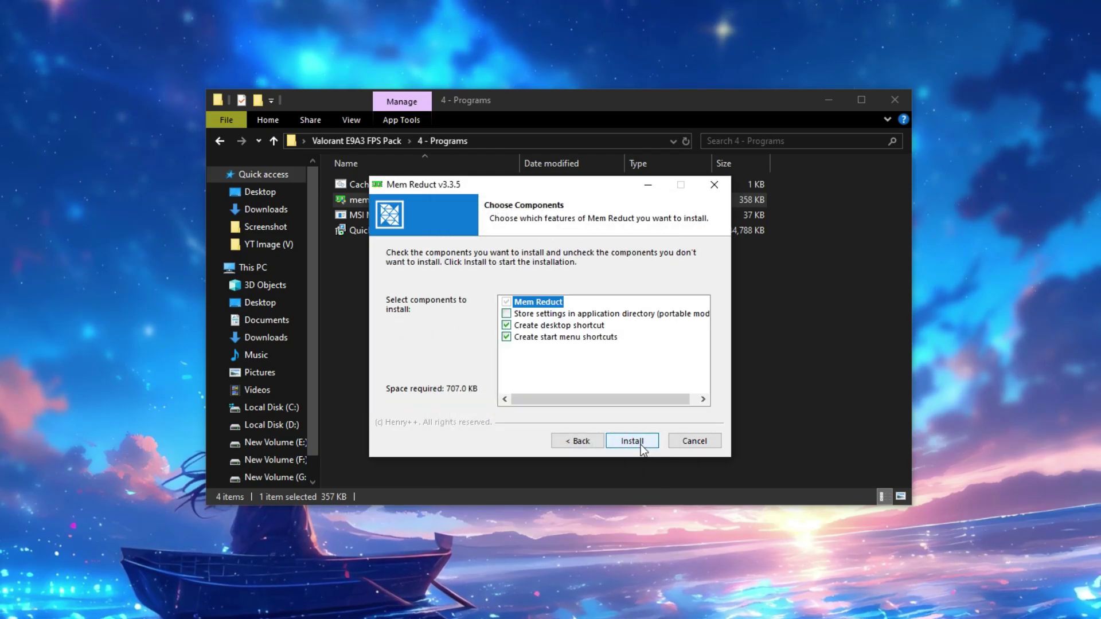
left_click(641, 445)
left_click(638, 442)
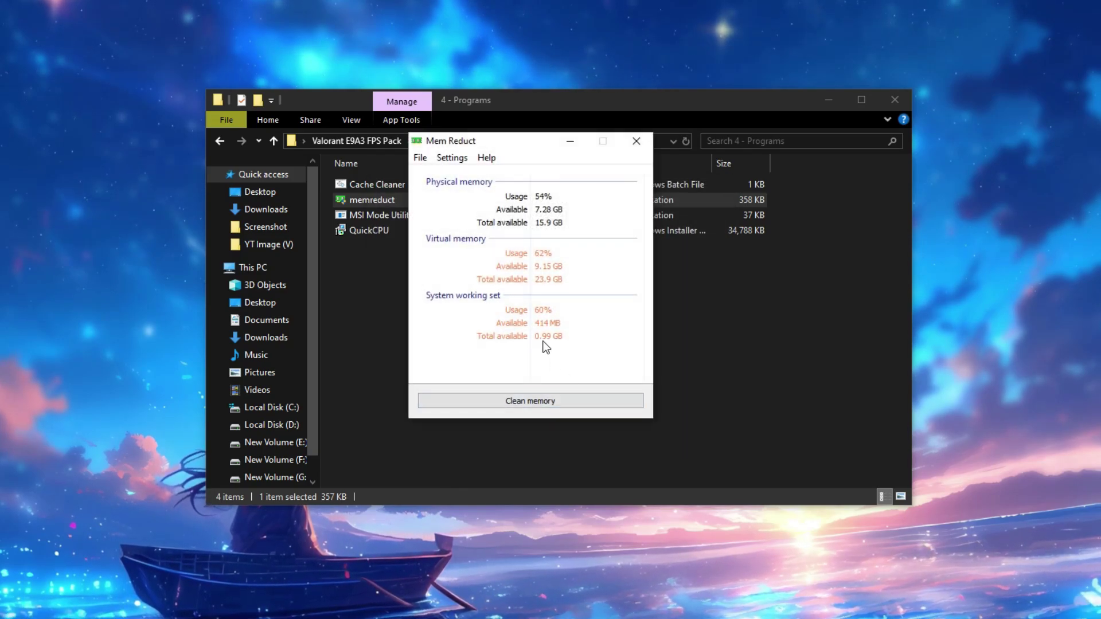
Clean the memory with Mem Reduct, check the virtual memory and system working set usage, and close the program
left_click(536, 399)
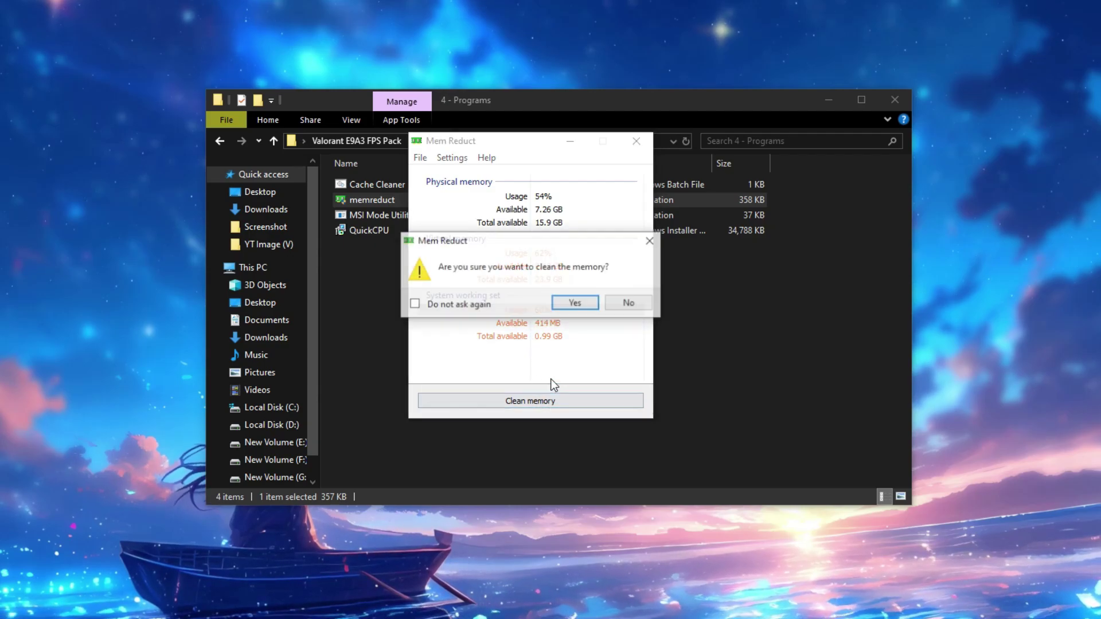
left_click(567, 304)
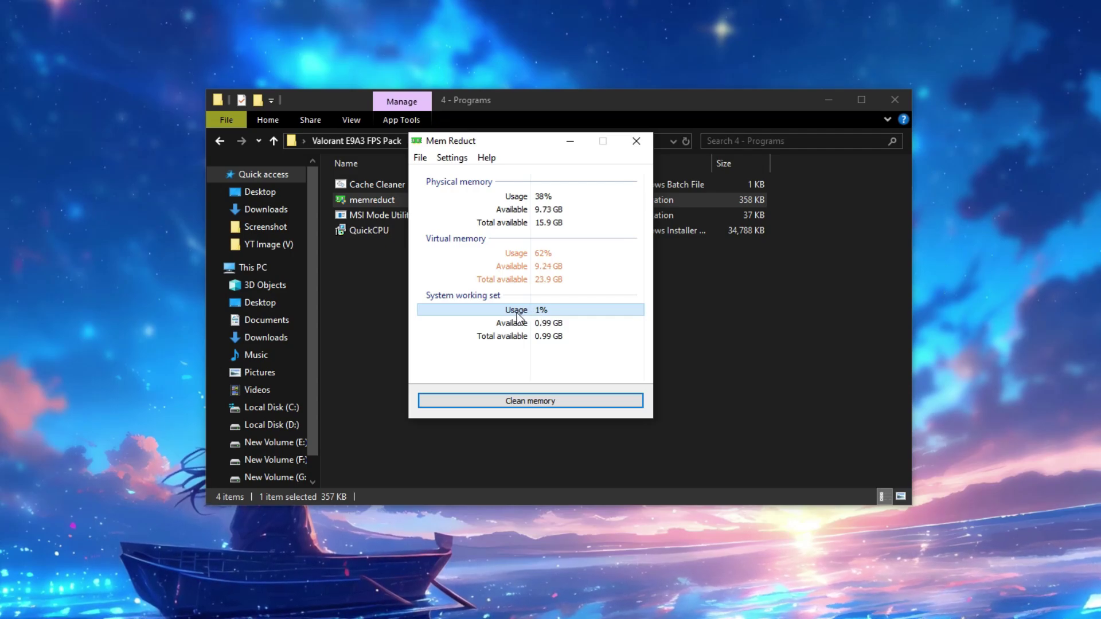
left_click(525, 256)
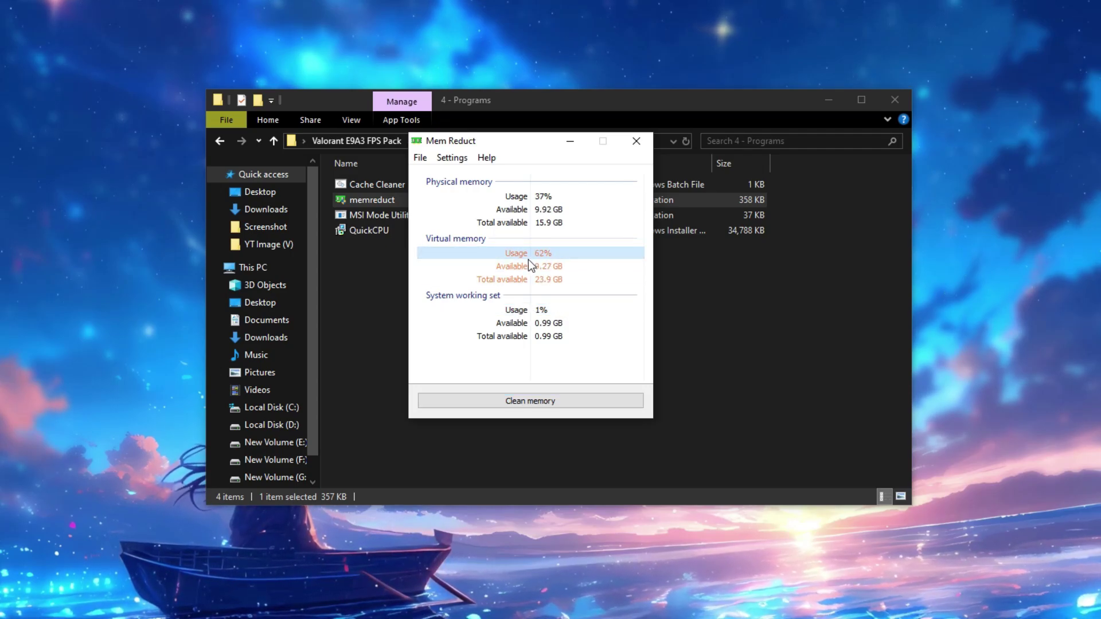
left_click(525, 313)
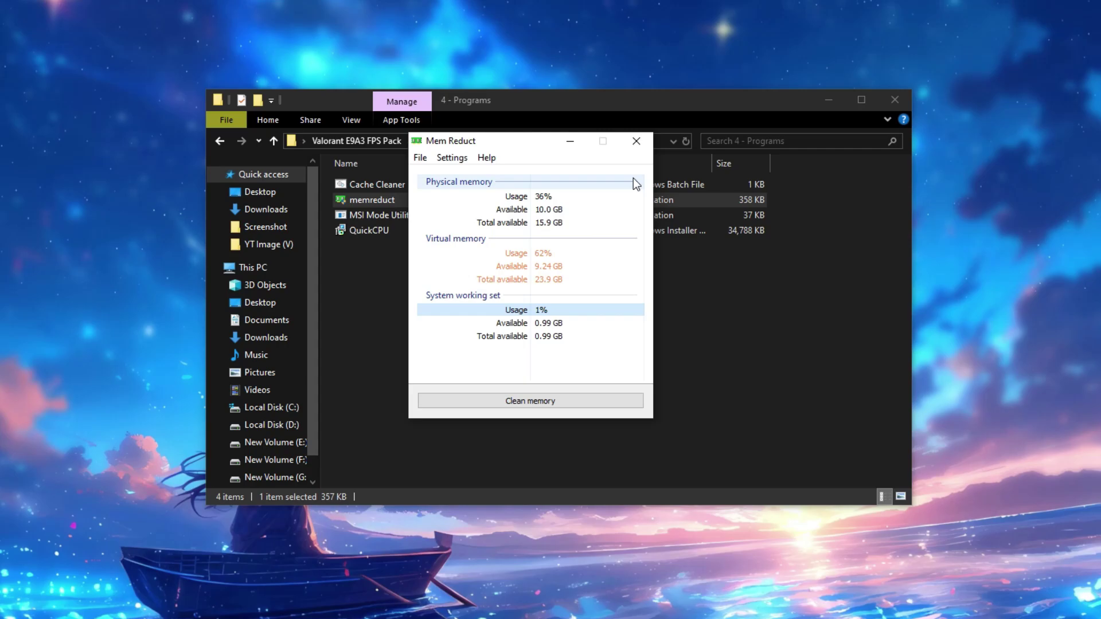
left_click(639, 142)
Run MSI Mode Utility 3.0 as administrator
right_click(400, 218)
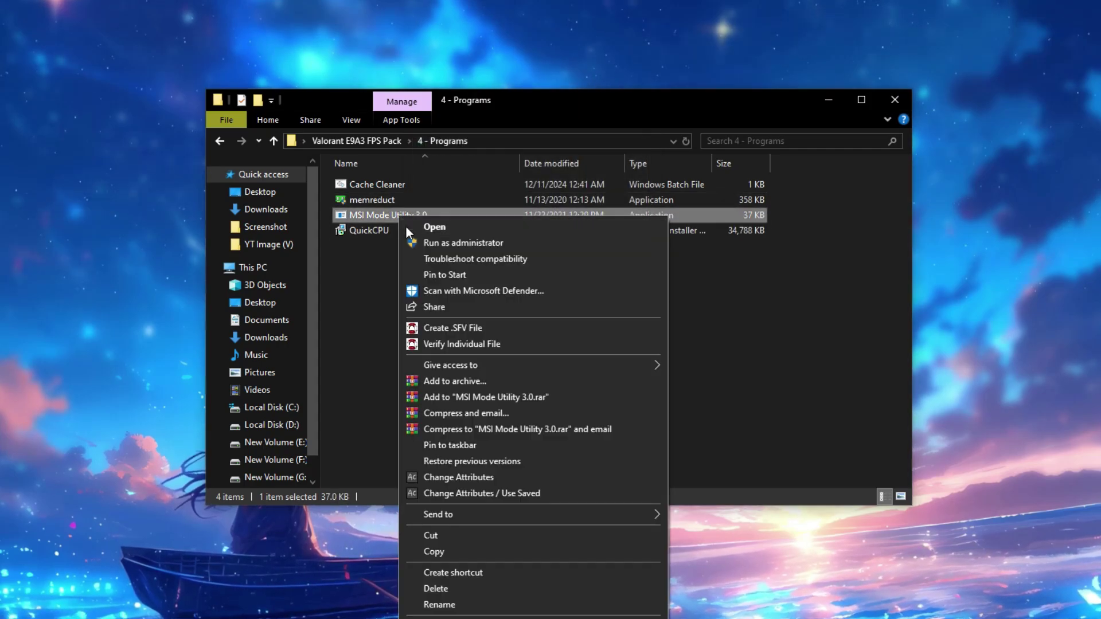
left_click(453, 244)
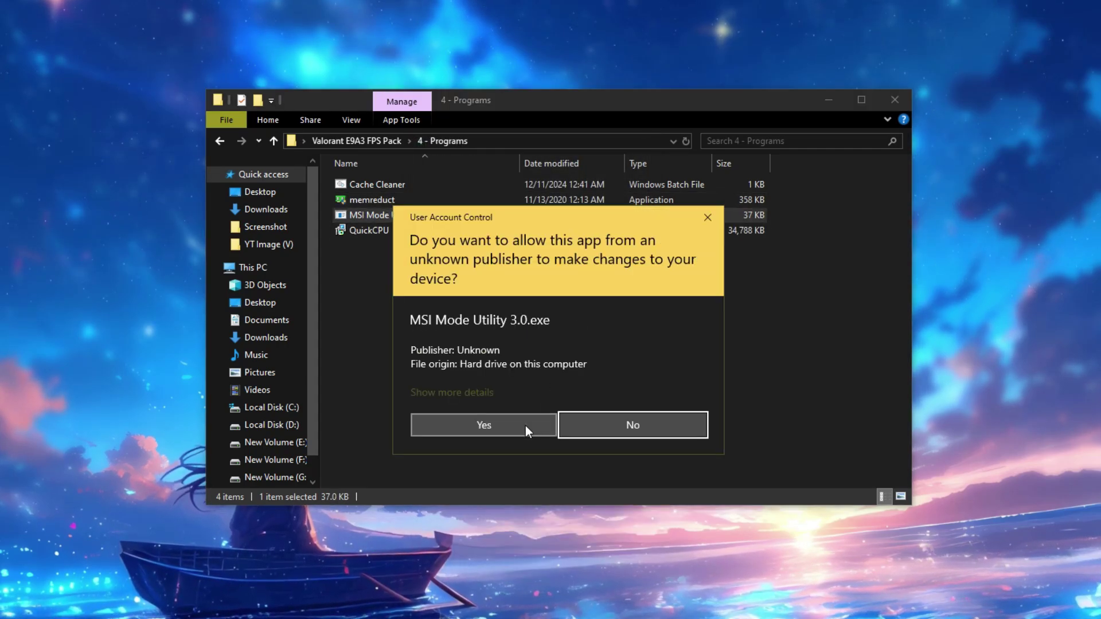
left_click(525, 425)
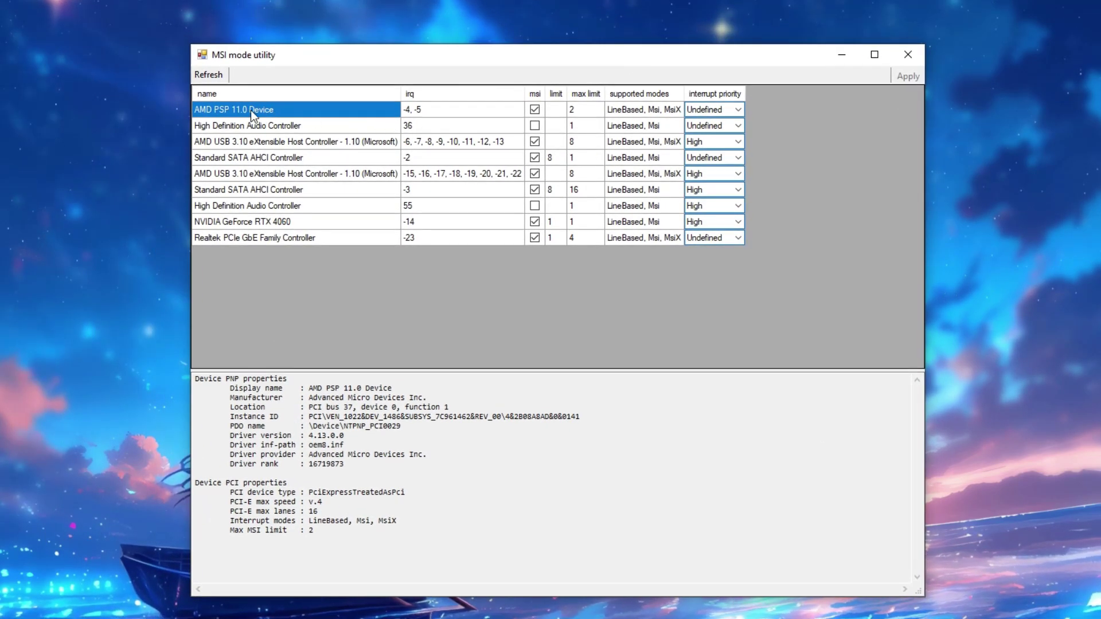
Try the High interrupt priority for the AMD PSP 11.0 Device and set it back to Undefined
left_click(731, 110)
left_click(728, 111)
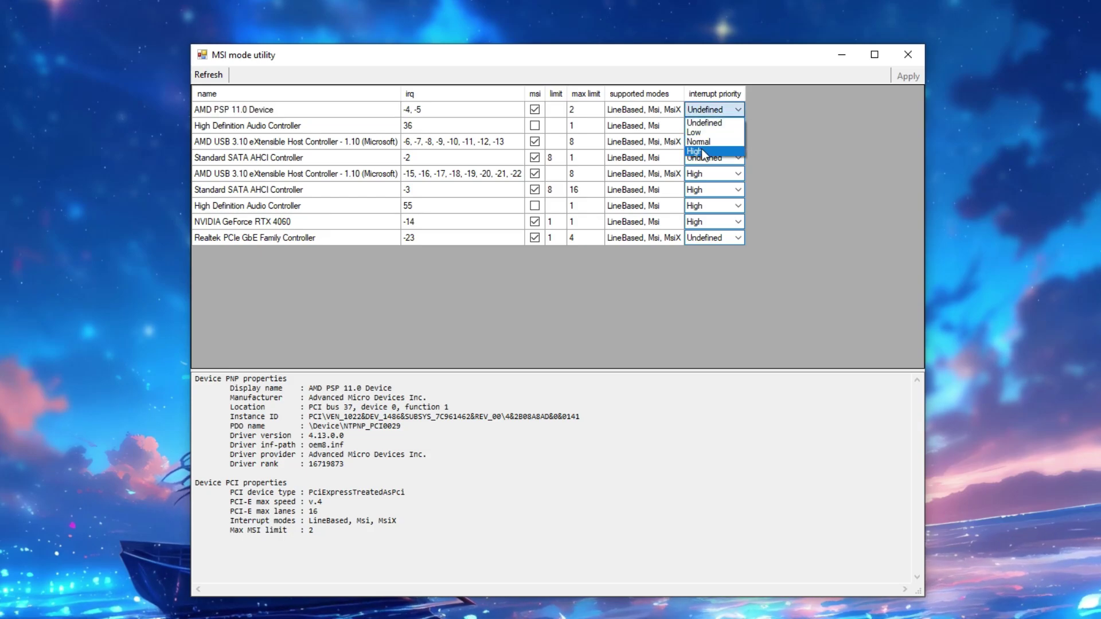
left_click(738, 112)
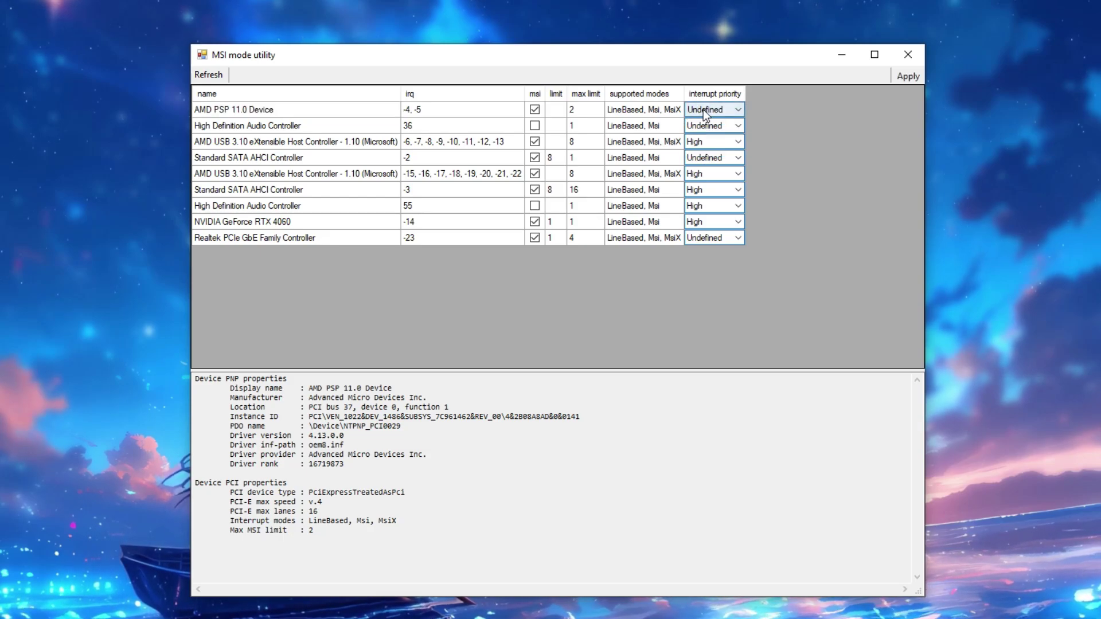
Set the interrupt priority of both AMD USB 3.10 eXtensible Host Controllers to High
left_click(302, 141)
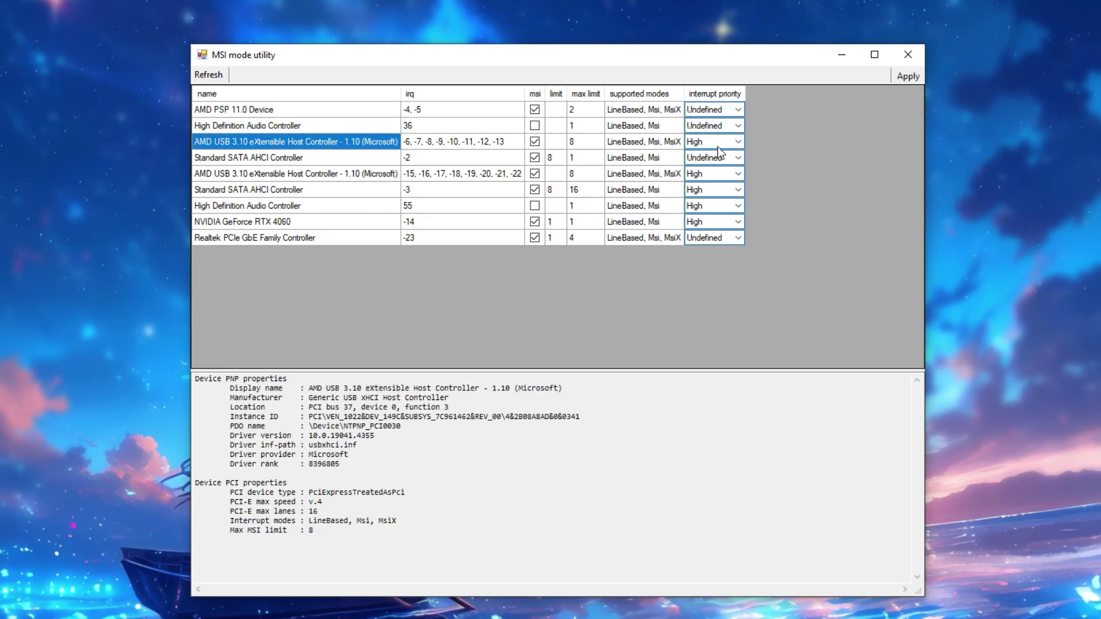
left_click(734, 143)
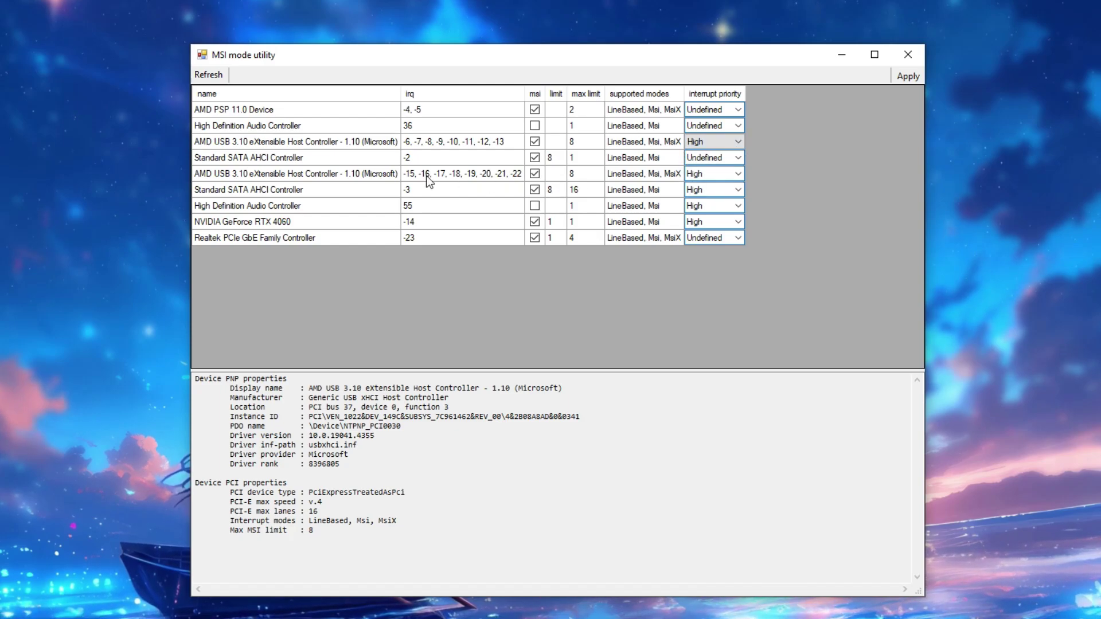
left_click(309, 175)
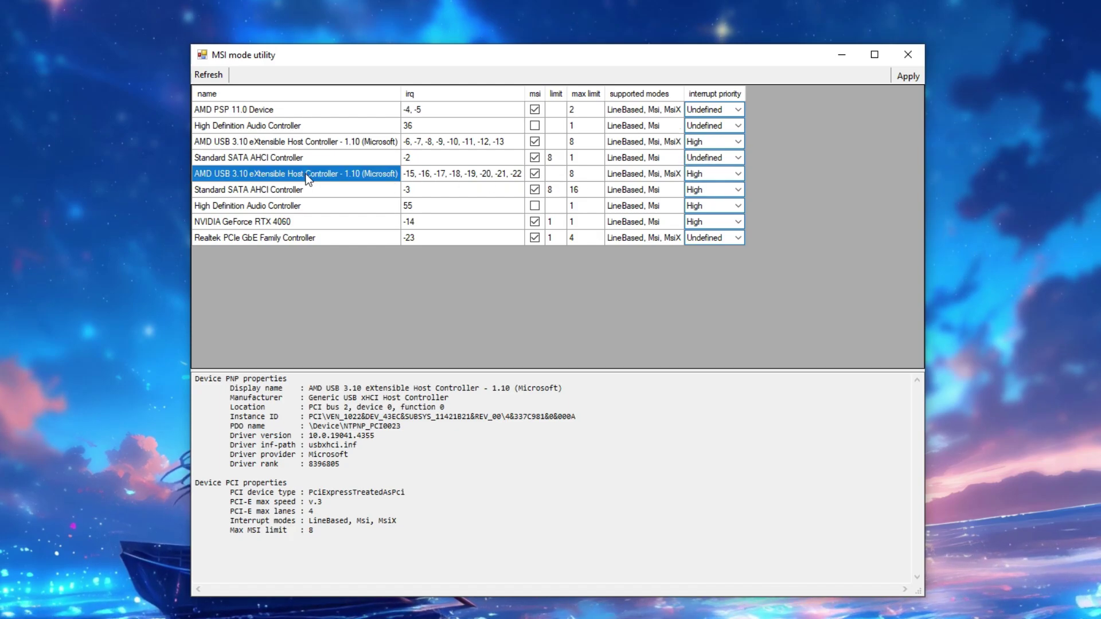
left_click(535, 174)
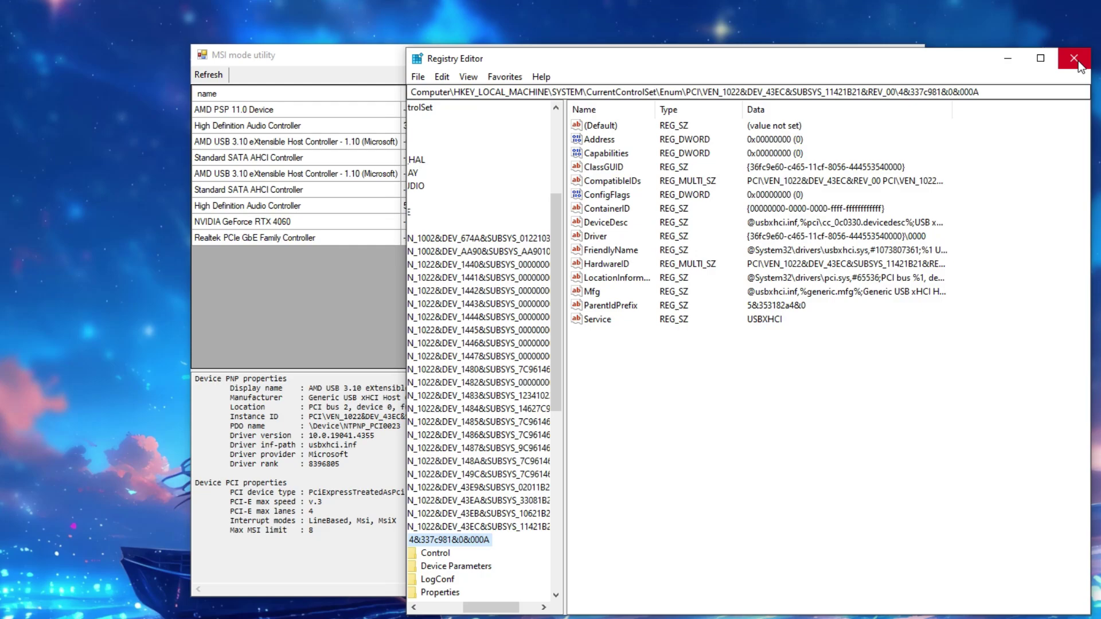
left_click(1074, 59)
left_click(739, 173)
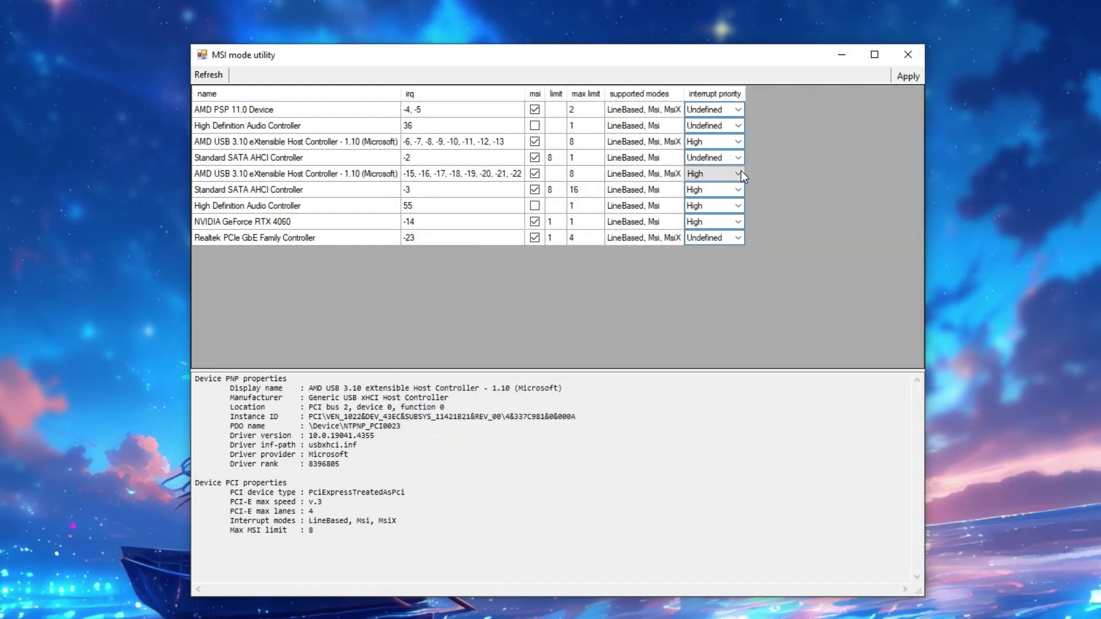
Use High interrupt priority for the SATA AHCI Controller at IRQ -3, the audio controller at IRQ 55 and the RTX 4060, and close the utility
left_click(272, 193)
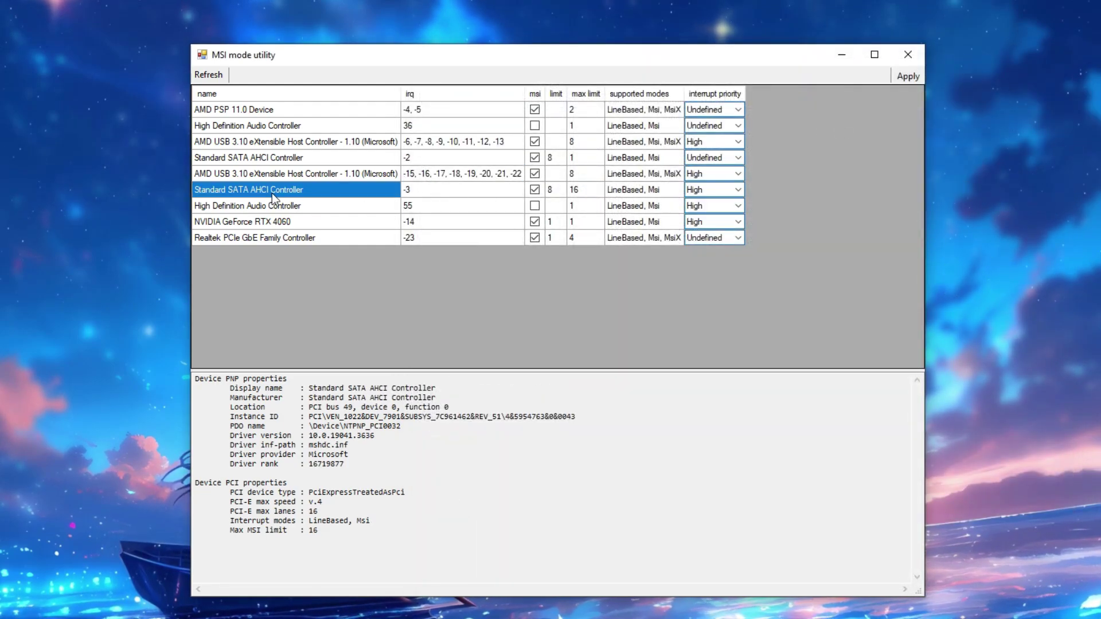
left_click(696, 194)
left_click(697, 194)
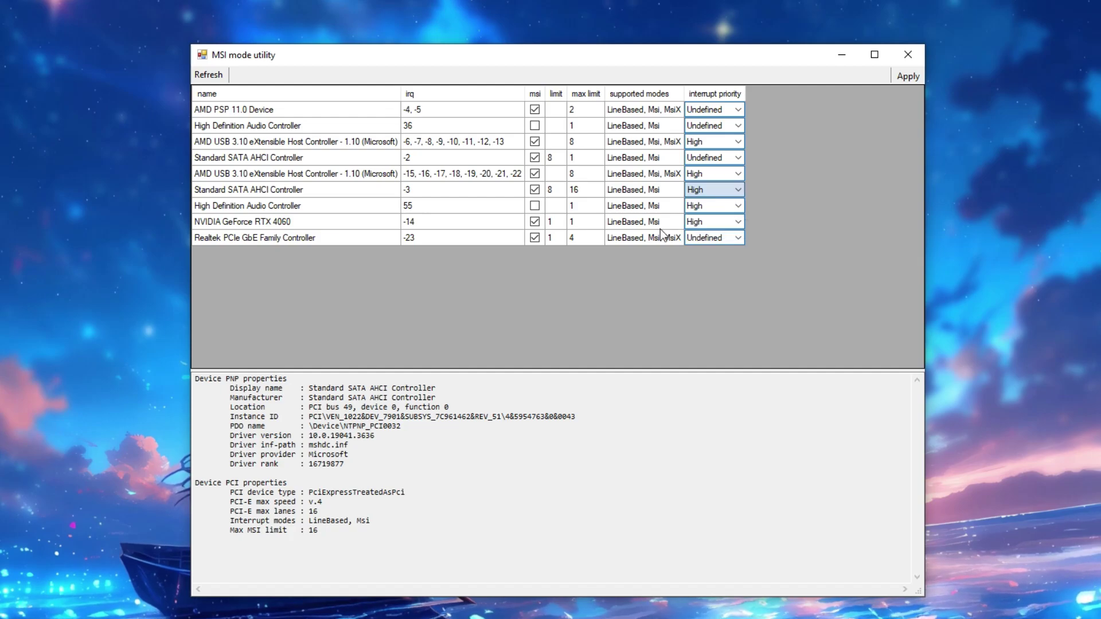
left_click(299, 208)
left_click(742, 205)
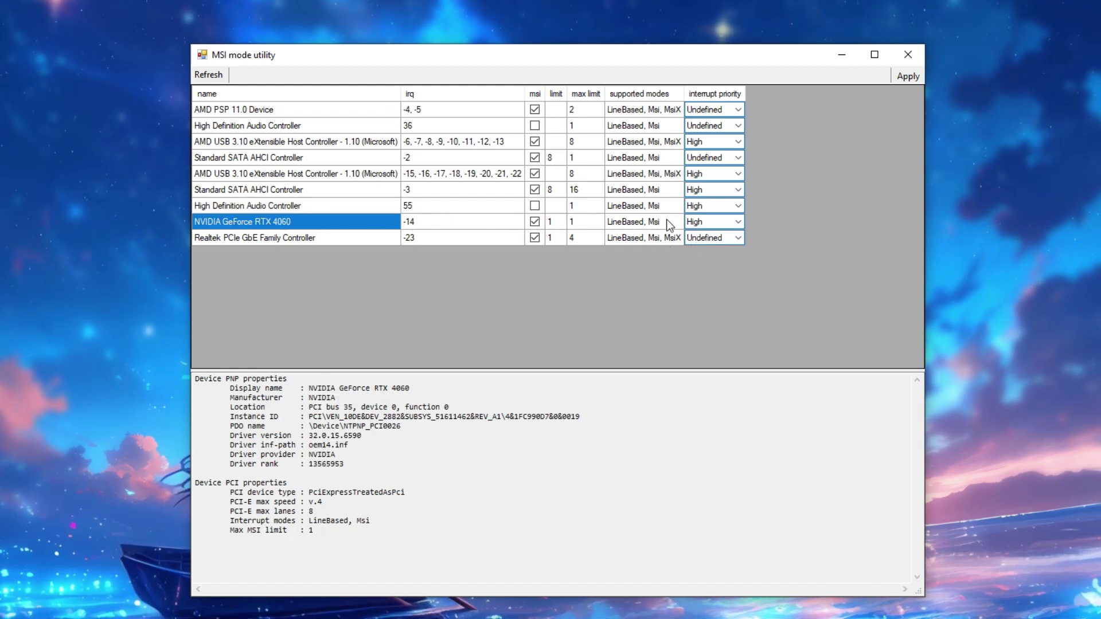
left_click(695, 264)
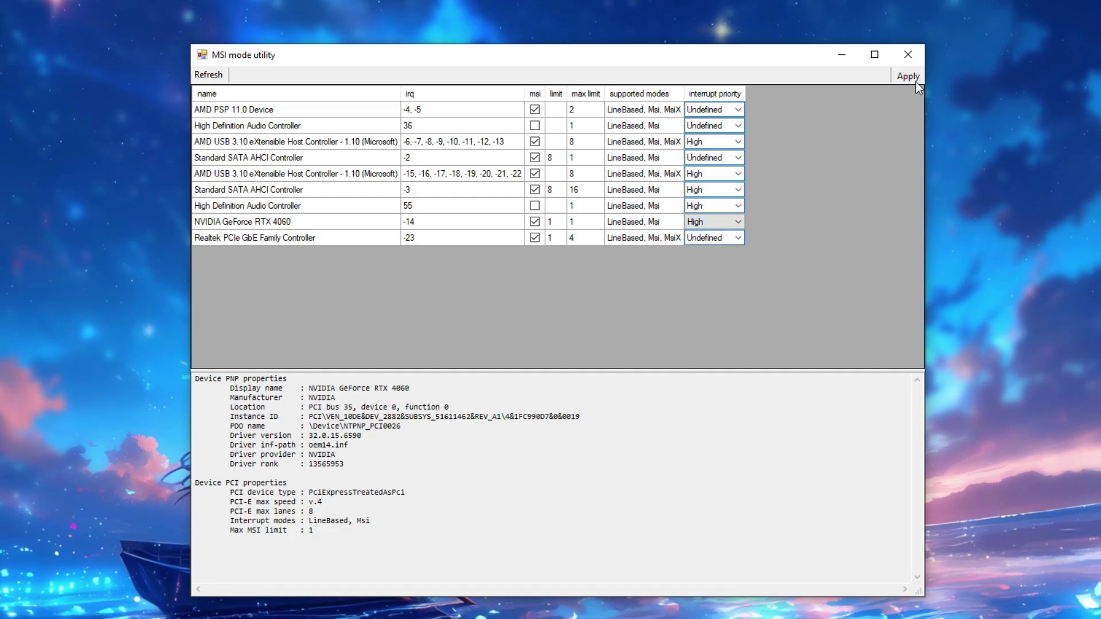
left_click(907, 57)
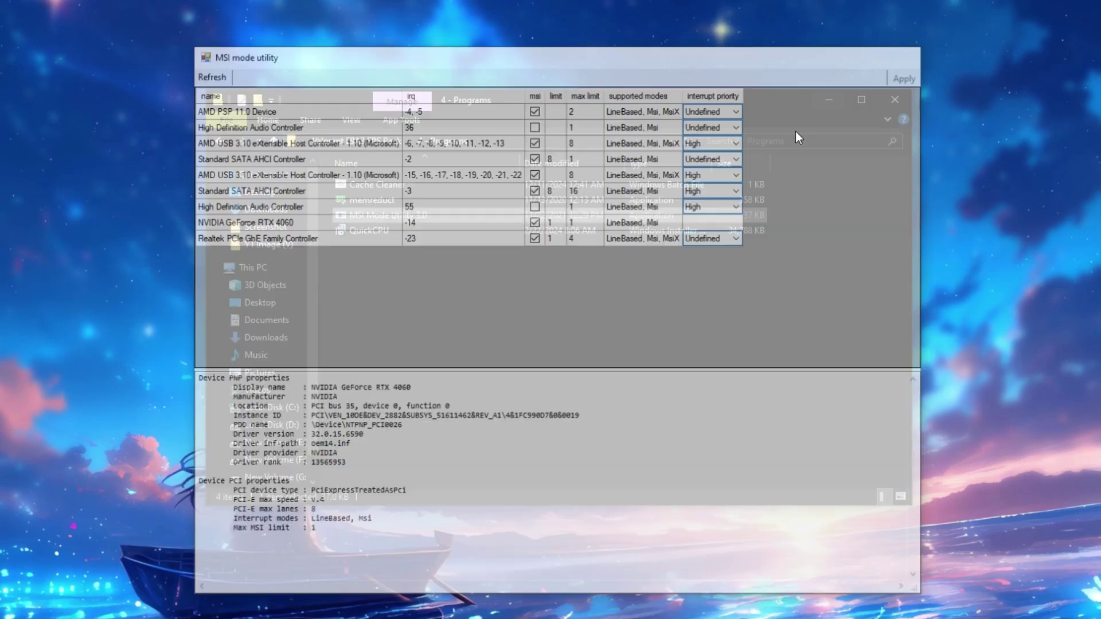
Start the QuickCPU installer from the 4 - Programs folder and accept its license agreement
right_click(377, 230)
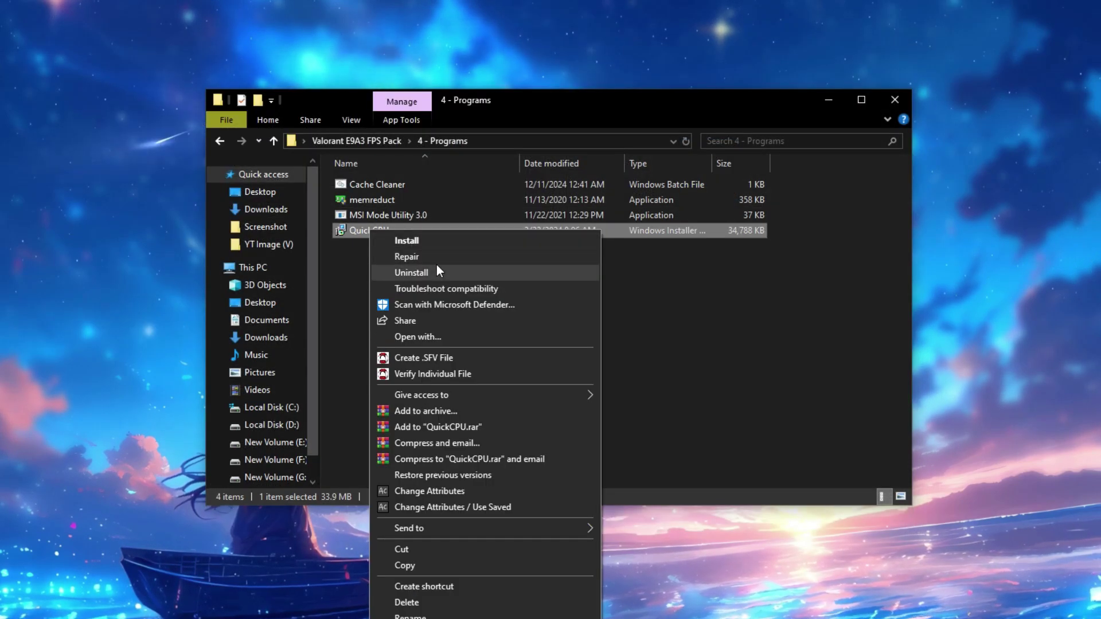
left_click(408, 241)
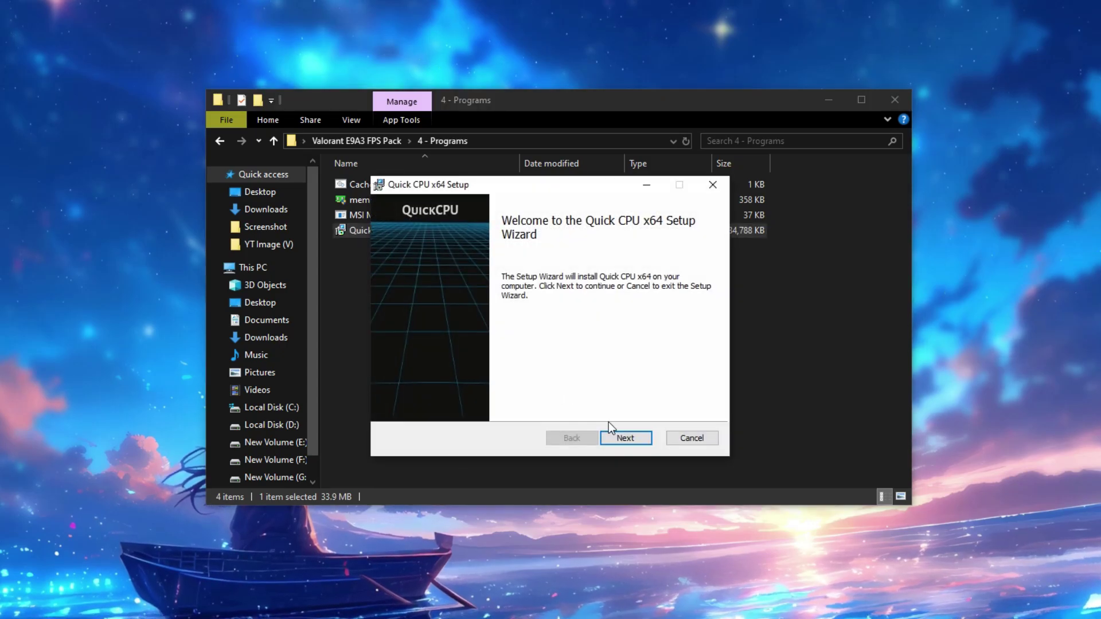
left_click(638, 443)
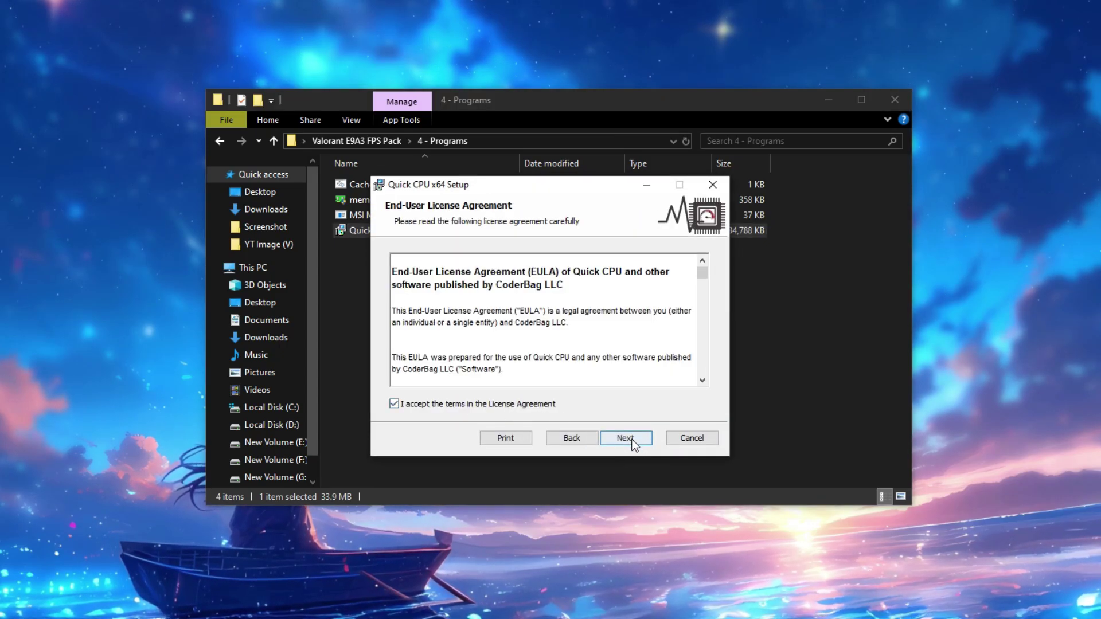
left_click(630, 440)
Set the destination folder to Local Disk (D:) and install Quick CPU with administrator permission
left_click(403, 317)
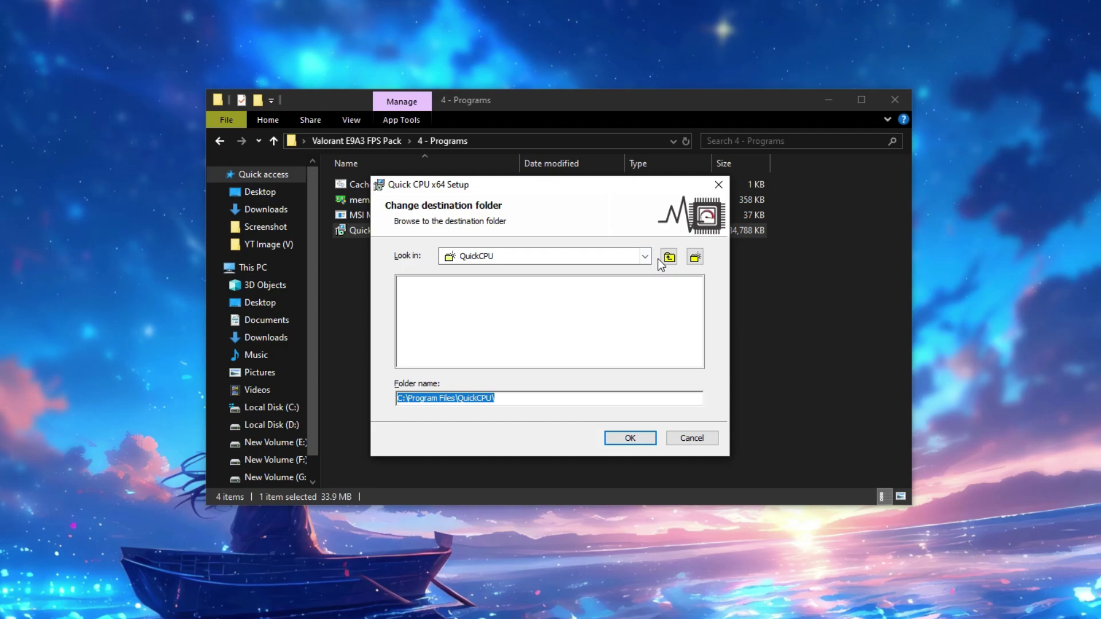
left_click(645, 257)
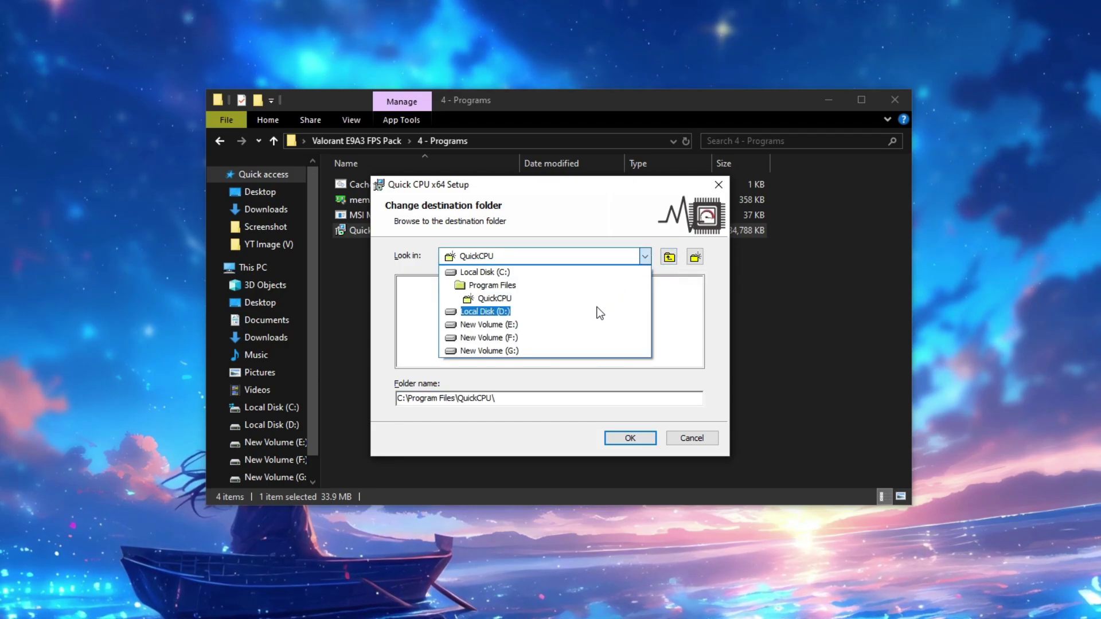
left_click(484, 311)
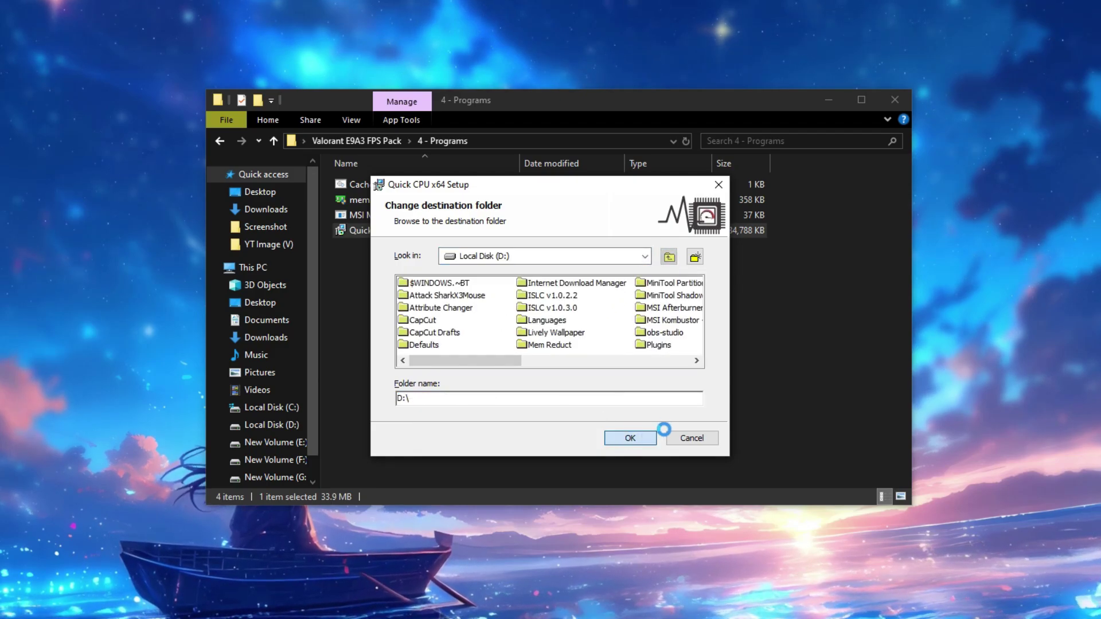
left_click(644, 436)
left_click(644, 437)
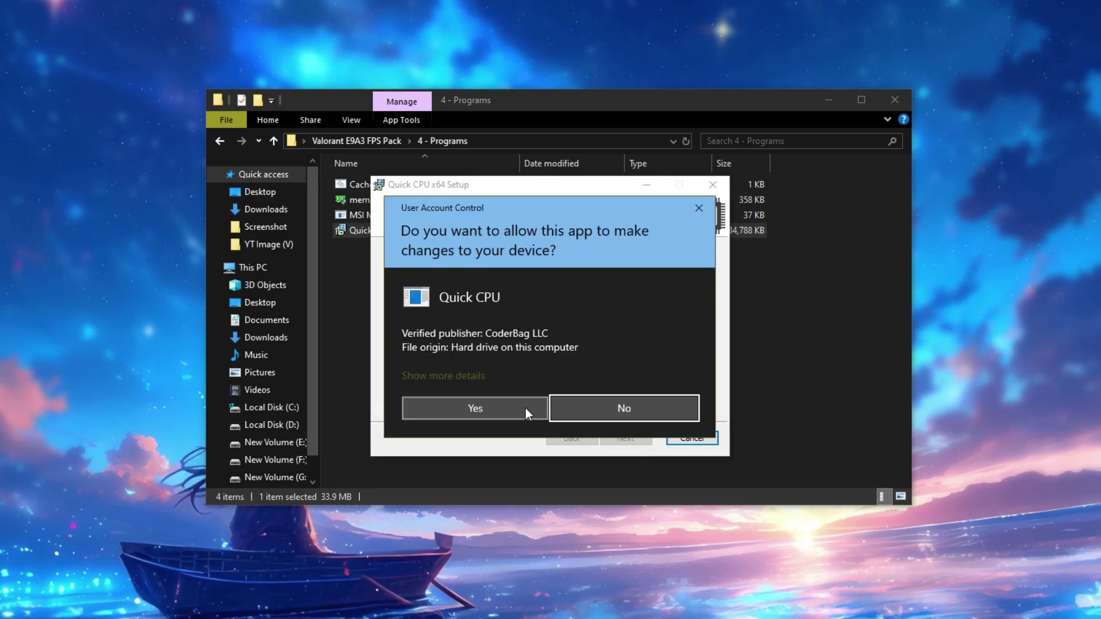
left_click(488, 404)
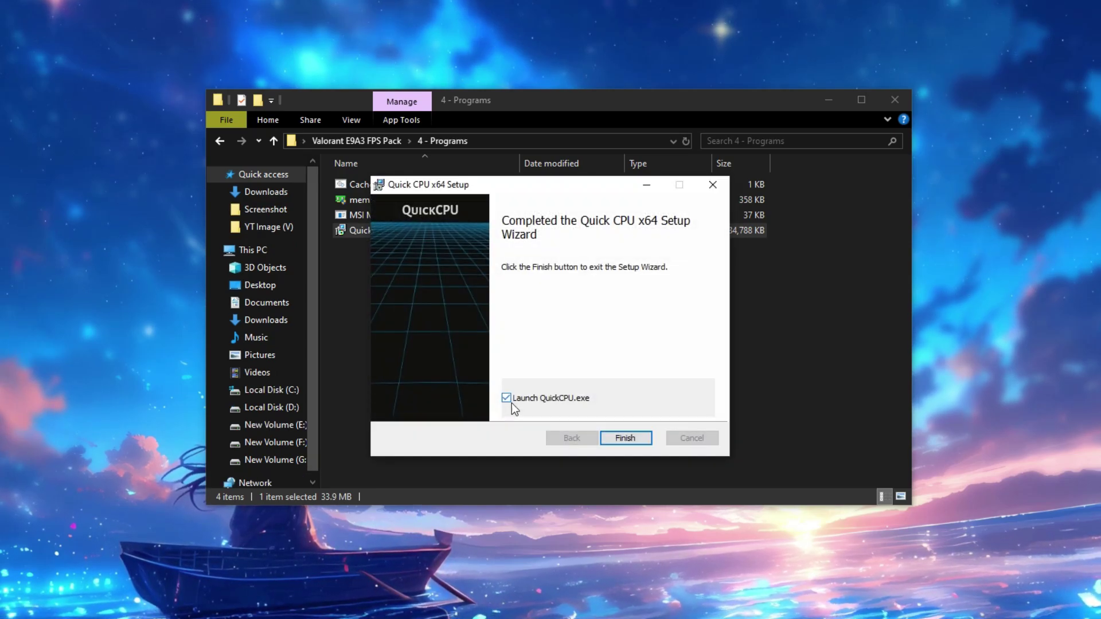
Finish the setup, launch Quick CPU with administrator permission and dismiss the update notice
left_click(624, 437)
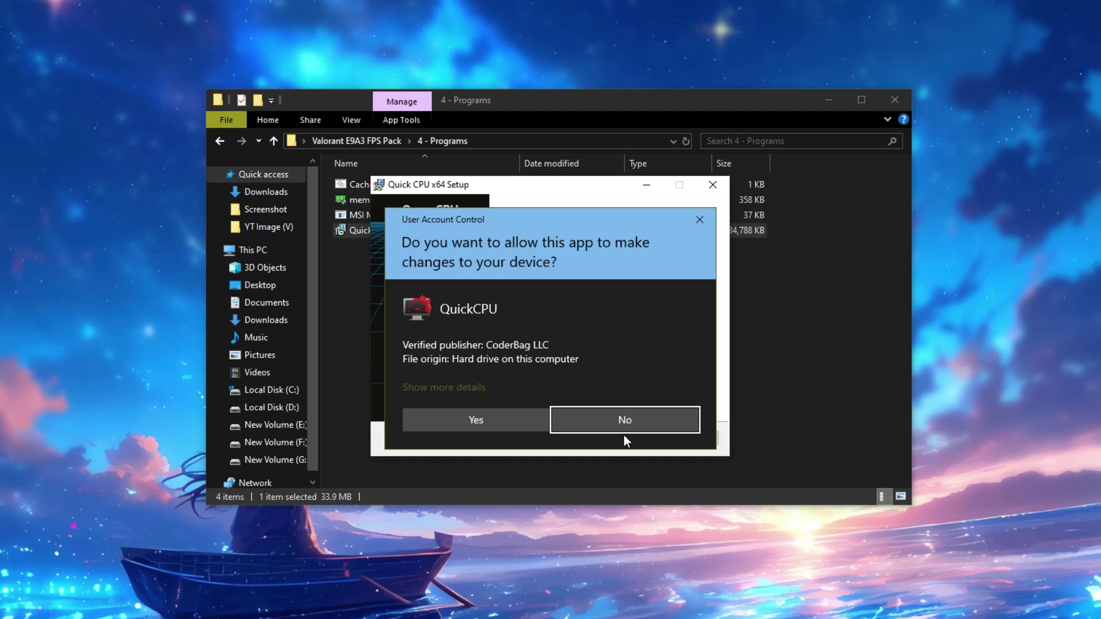
left_click(515, 421)
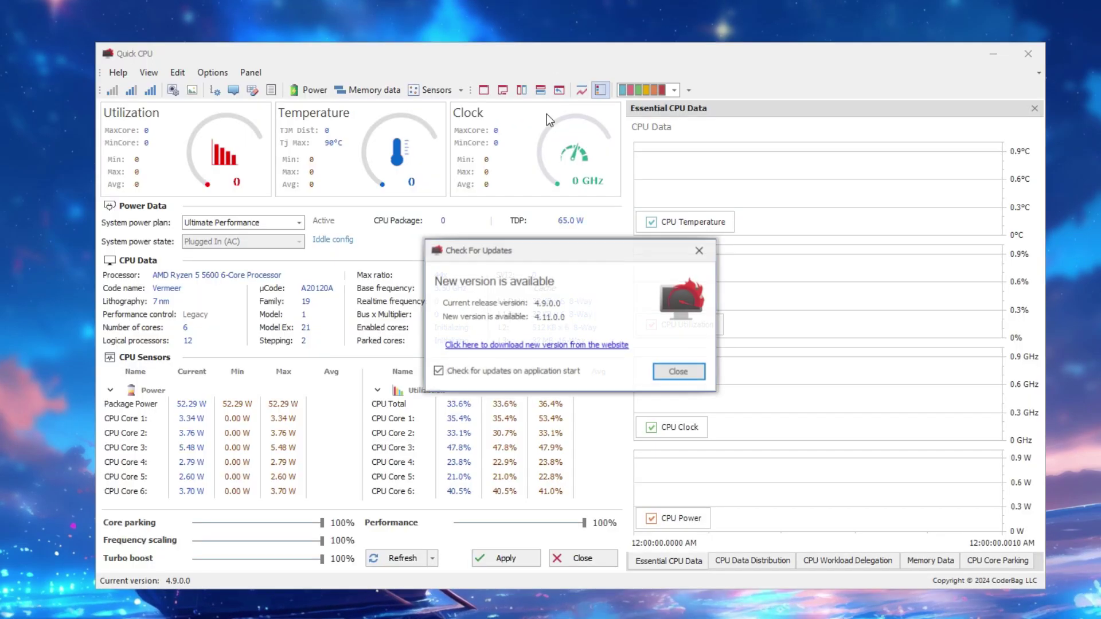
left_click(675, 371)
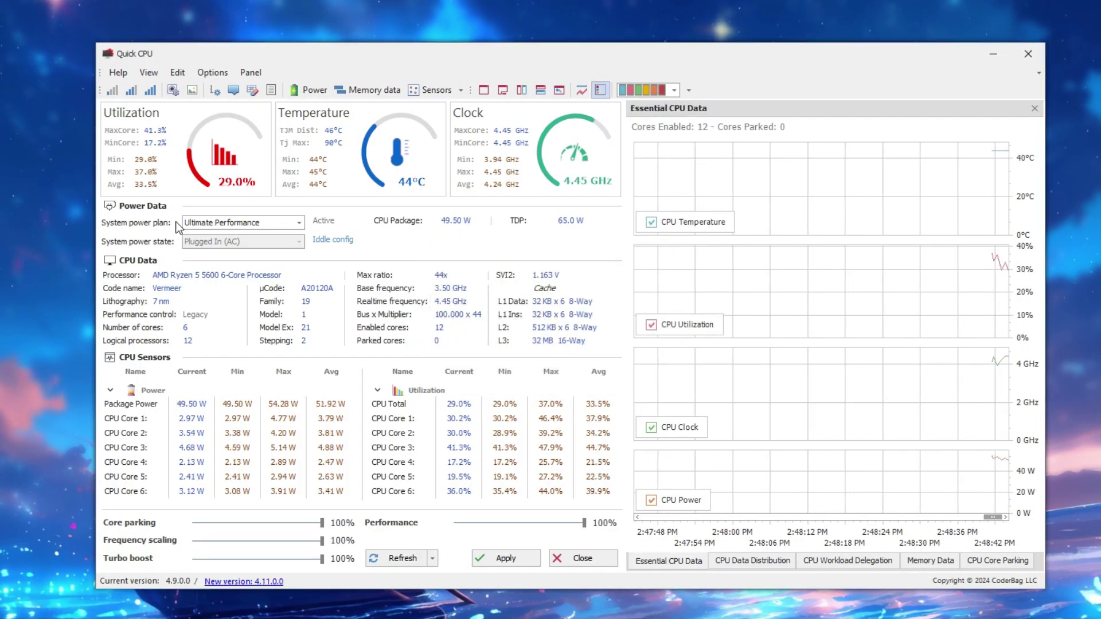
Choose the Ultimate Performance power plan and set core parking, frequency scaling and turbo boost to 100%
left_click(226, 223)
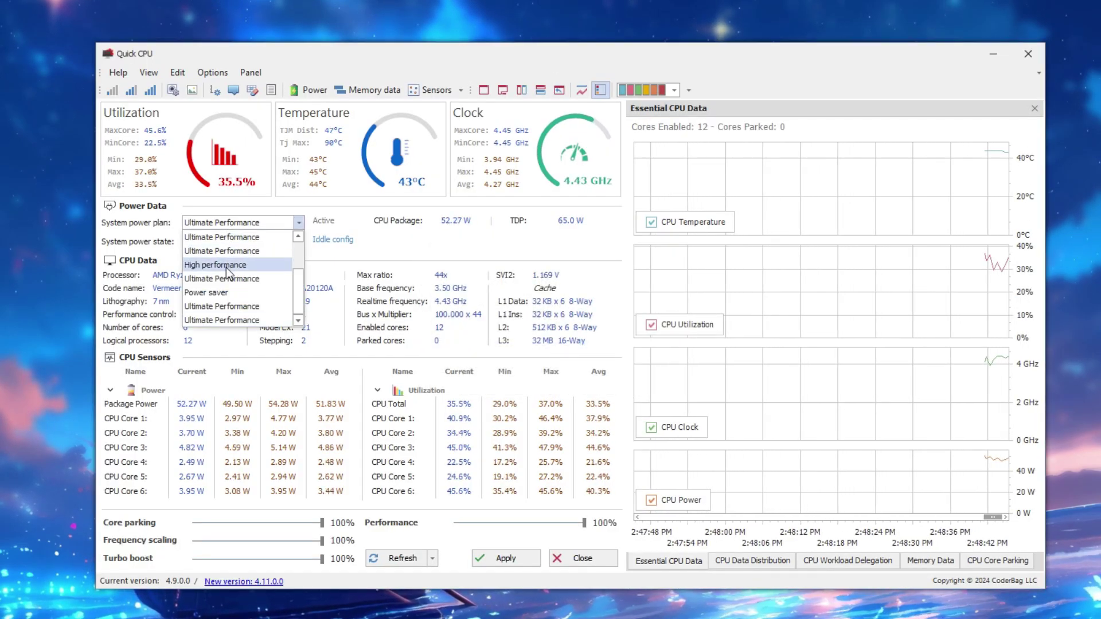
left_click(232, 238)
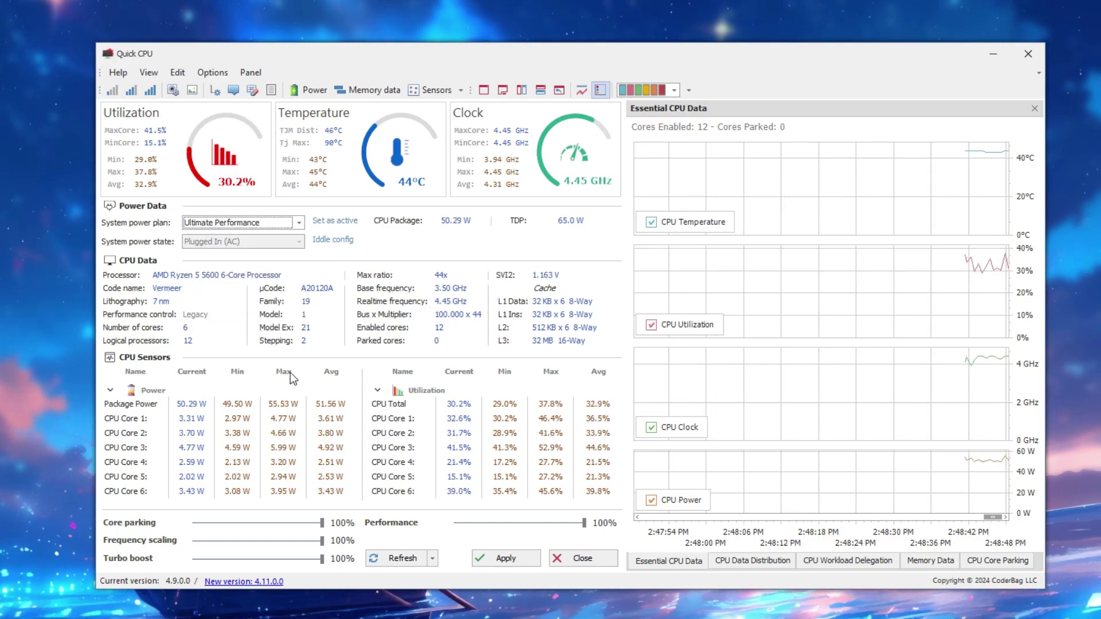
left_click_drag(274, 524, 323, 523)
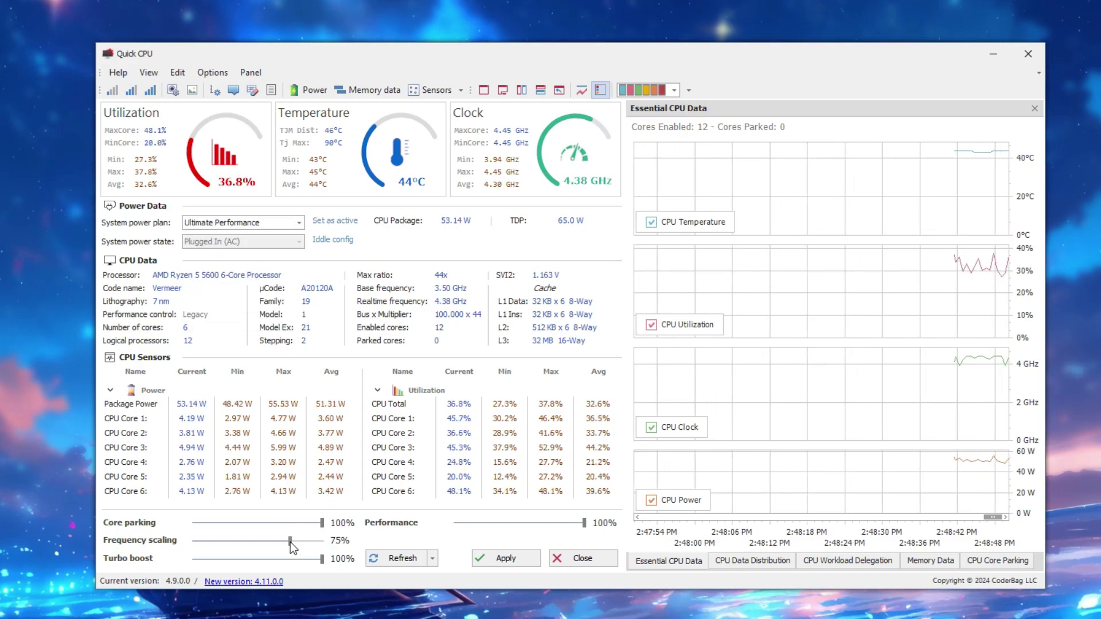
left_click(291, 559)
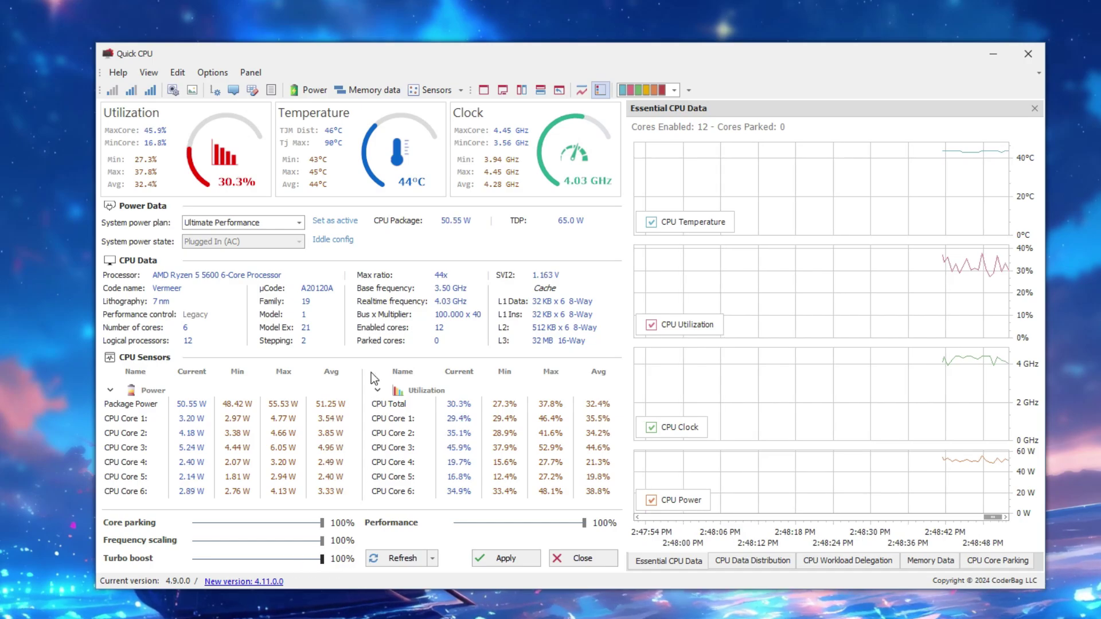
Clean the working set, system cache and standby list from the system memory, and apply the Quick CPU settings
left_click(370, 90)
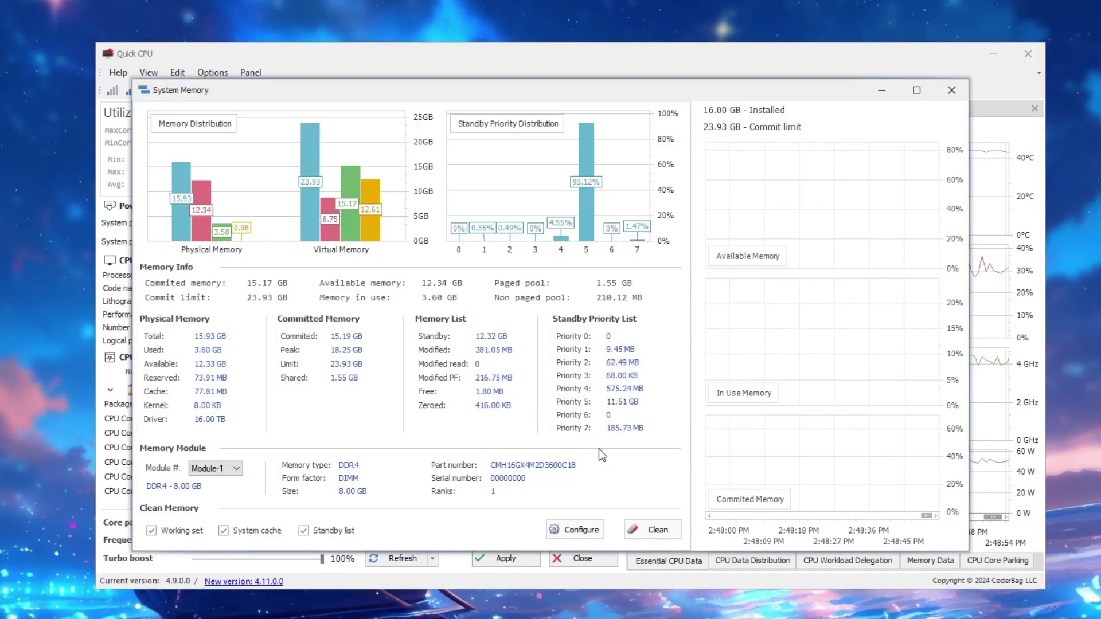
left_click(654, 529)
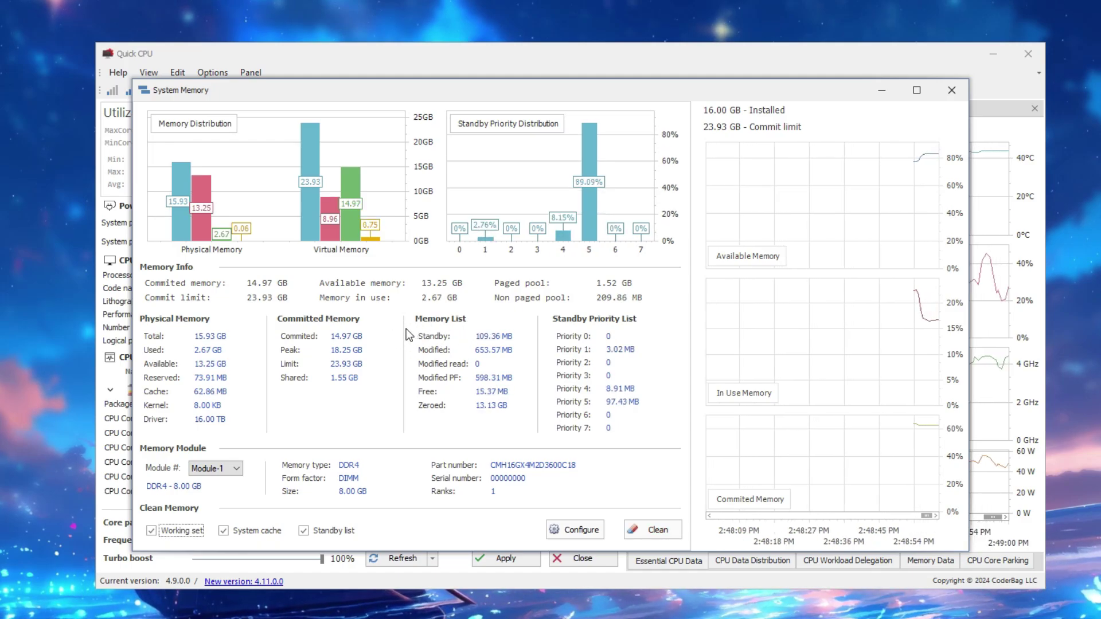
left_click(951, 91)
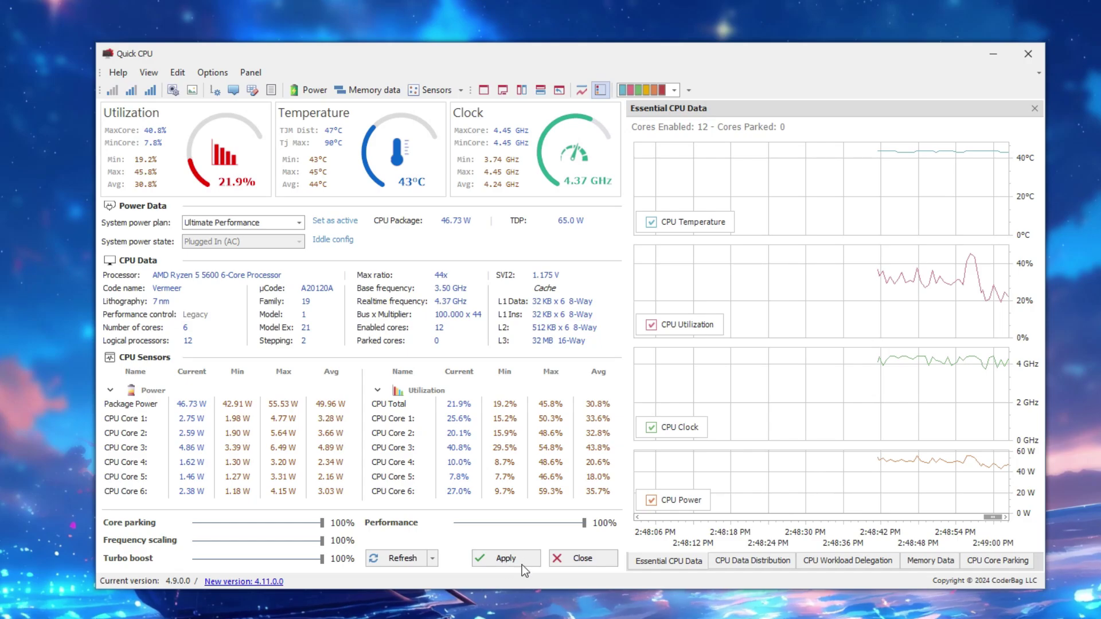
left_click(501, 557)
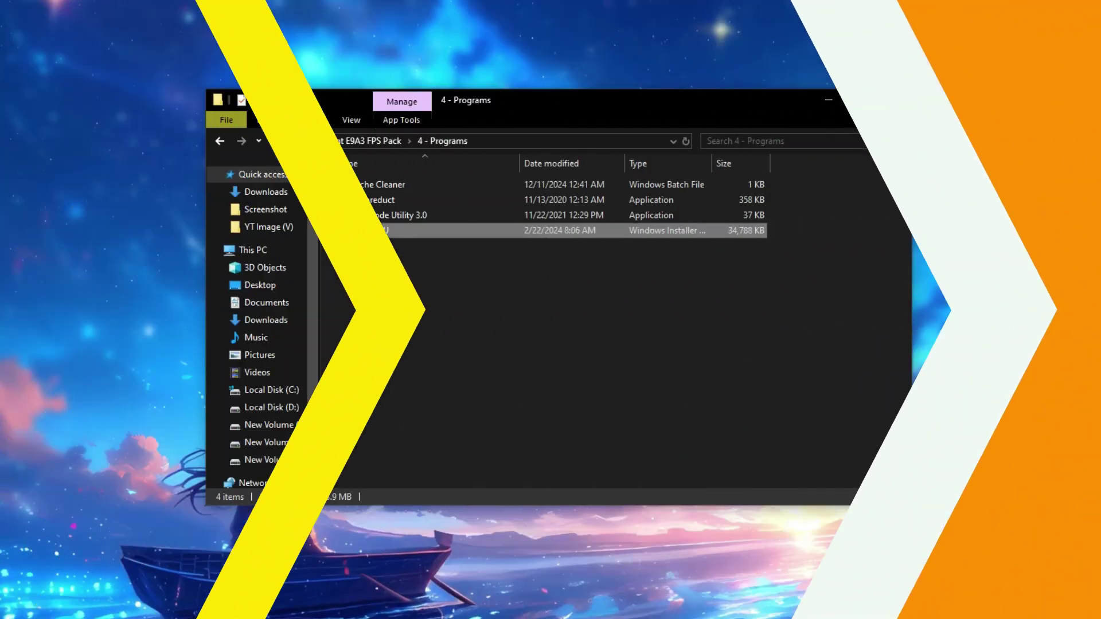
Go back to the Valorant E9A3 FPS Pack folder and open 5 - Unwanted Services
left_click(332, 140)
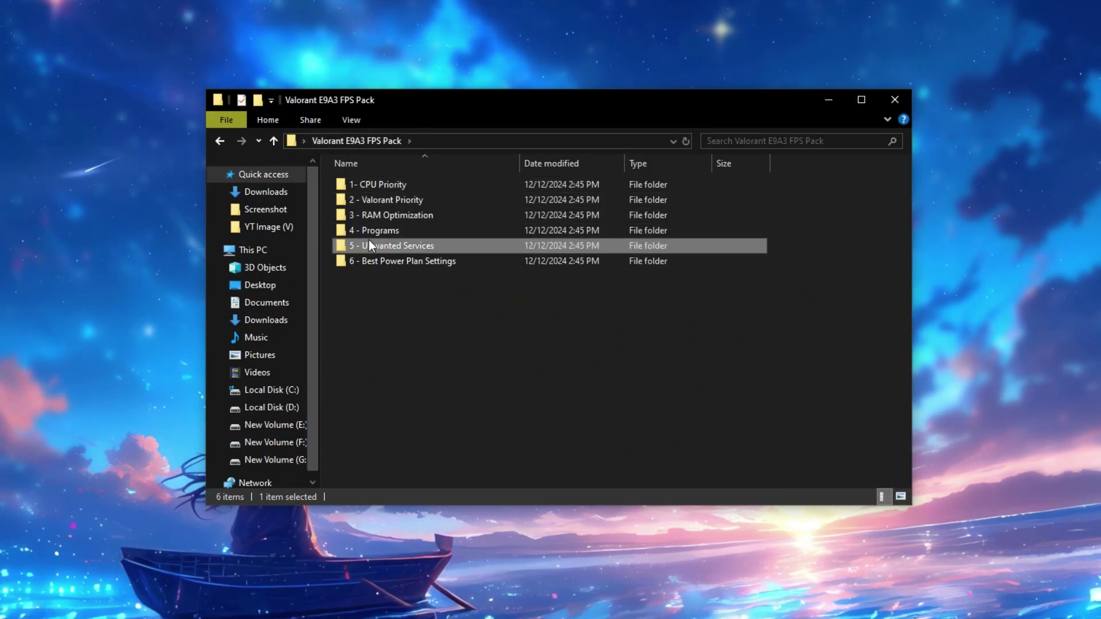
right_click(369, 241)
left_click(422, 253)
Merge the Disable Bluetooth Services entries into the registry
left_click(377, 201)
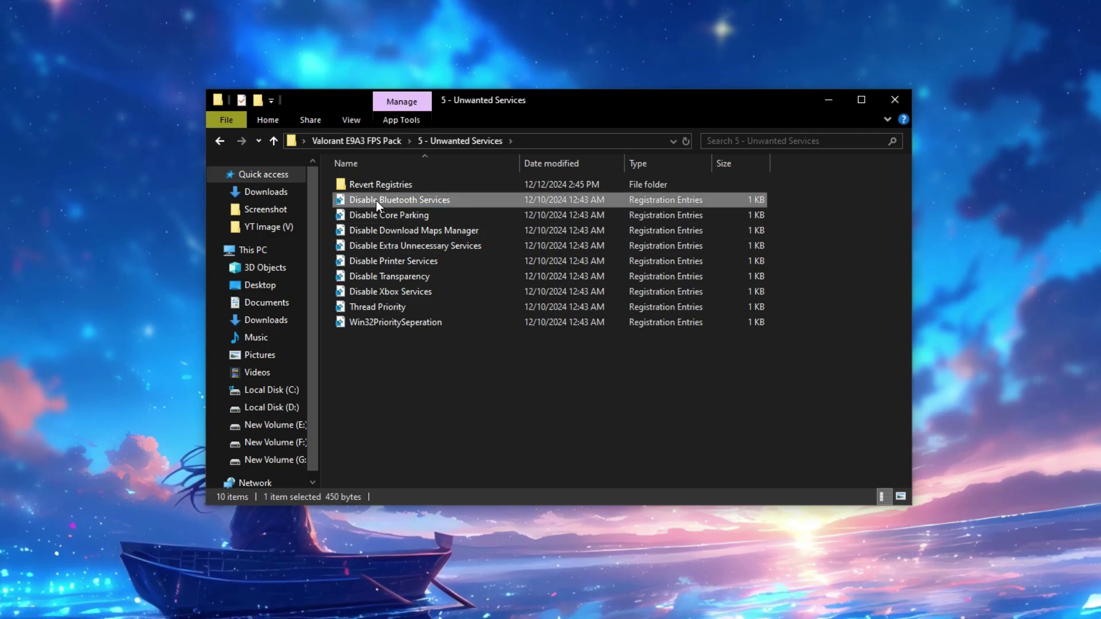
right_click(376, 201)
left_click(408, 211)
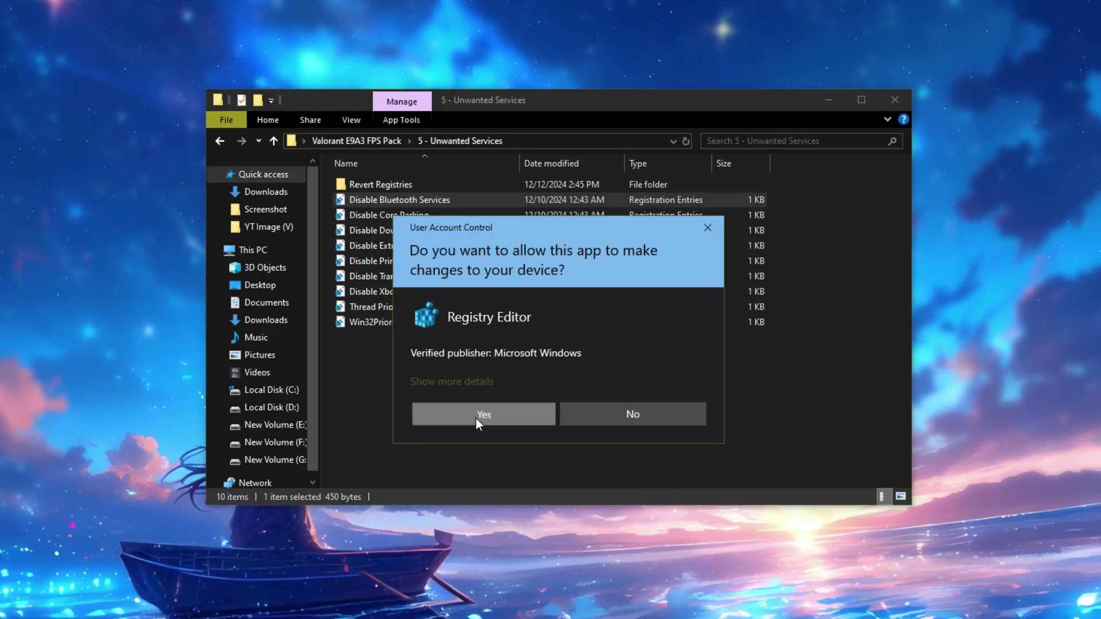
left_click(476, 415)
left_click(658, 351)
left_click(710, 332)
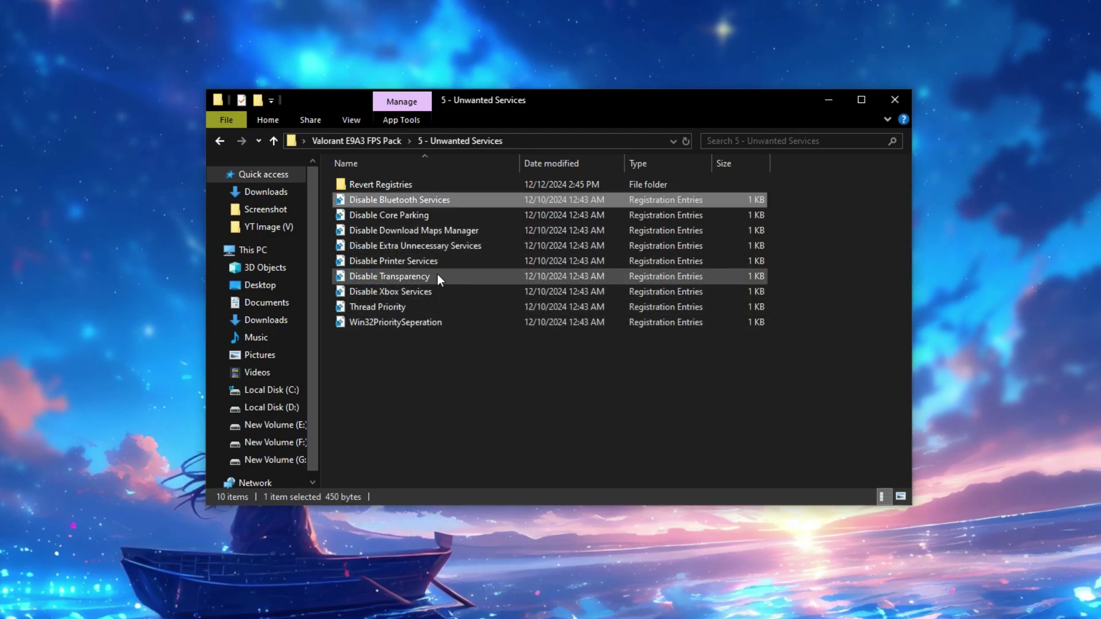
Merge the Disable Core Parking entries into the registry
right_click(355, 221)
left_click(393, 233)
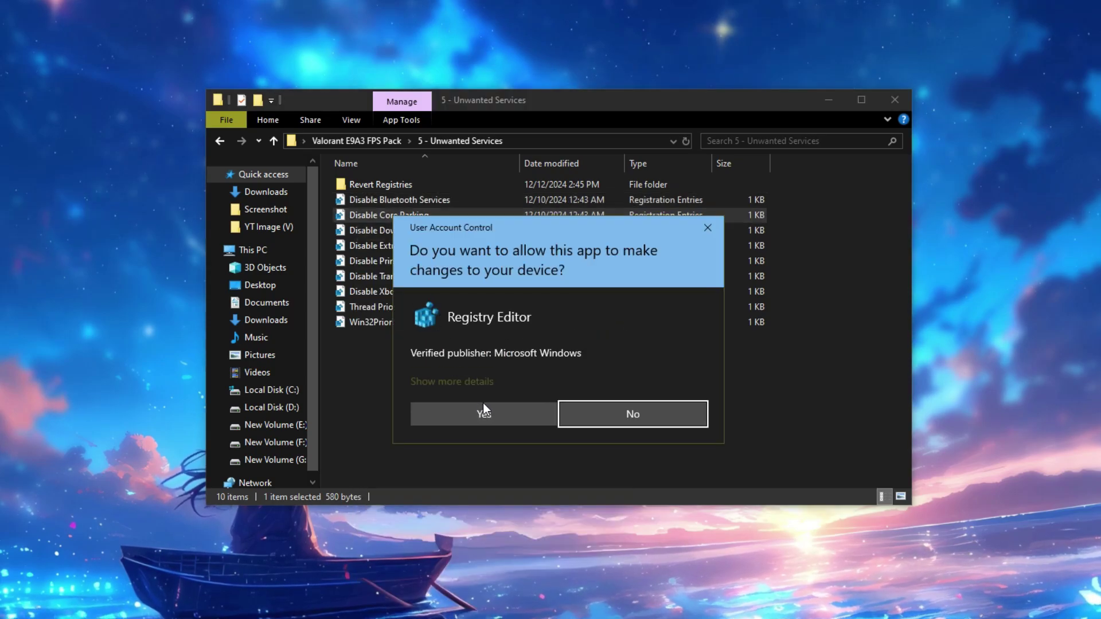
left_click(481, 412)
left_click(656, 347)
left_click(712, 325)
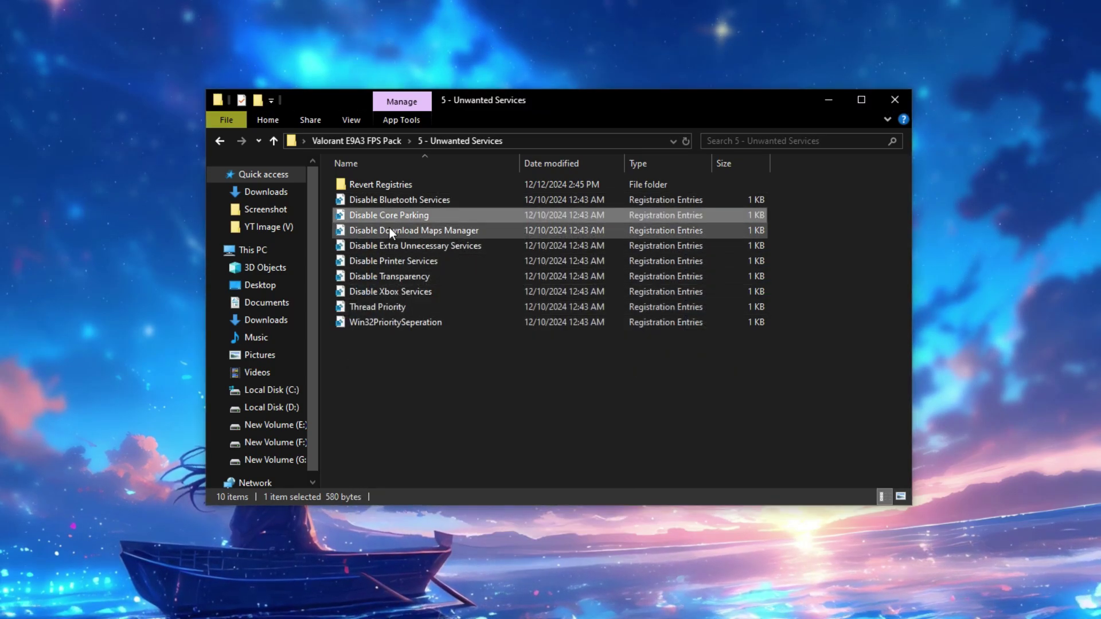
Merge the Disable Download Maps Manager entries into the registry
right_click(390, 228)
left_click(420, 238)
left_click(527, 417)
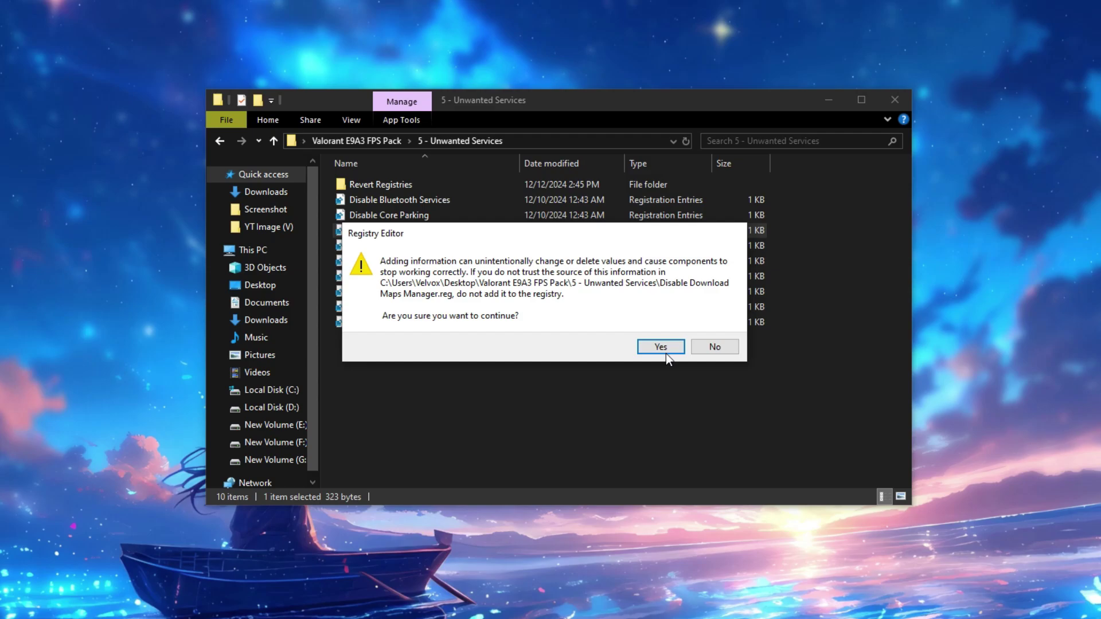
left_click(665, 351)
left_click(712, 331)
Merge the Disable Extra Unnecessary Services entries into the registry
right_click(380, 246)
left_click(410, 256)
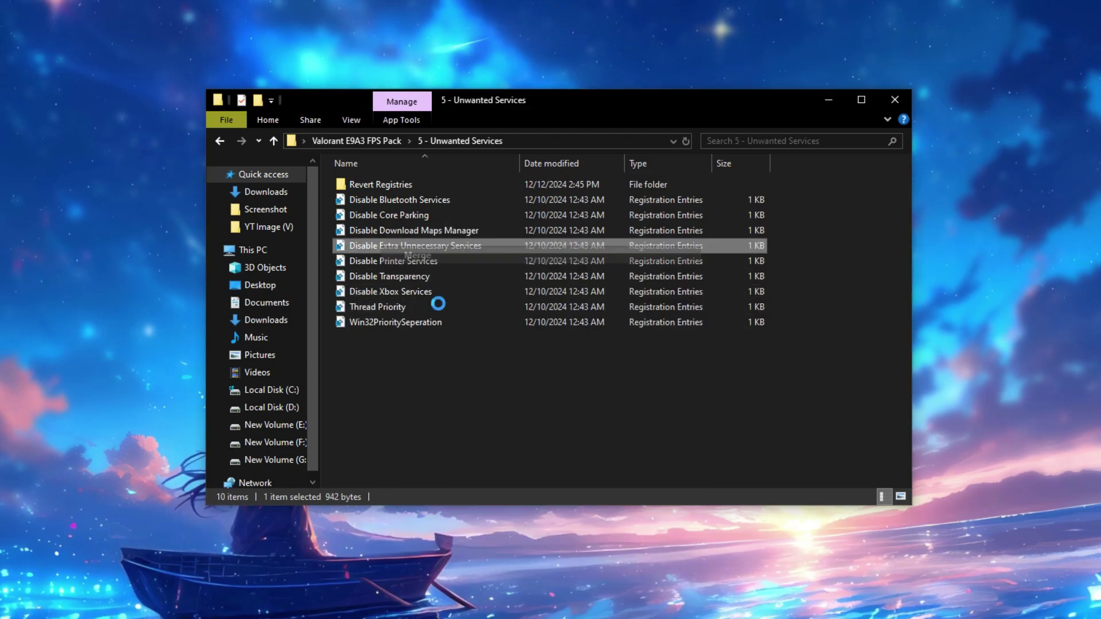
left_click(500, 409)
left_click(666, 348)
left_click(715, 332)
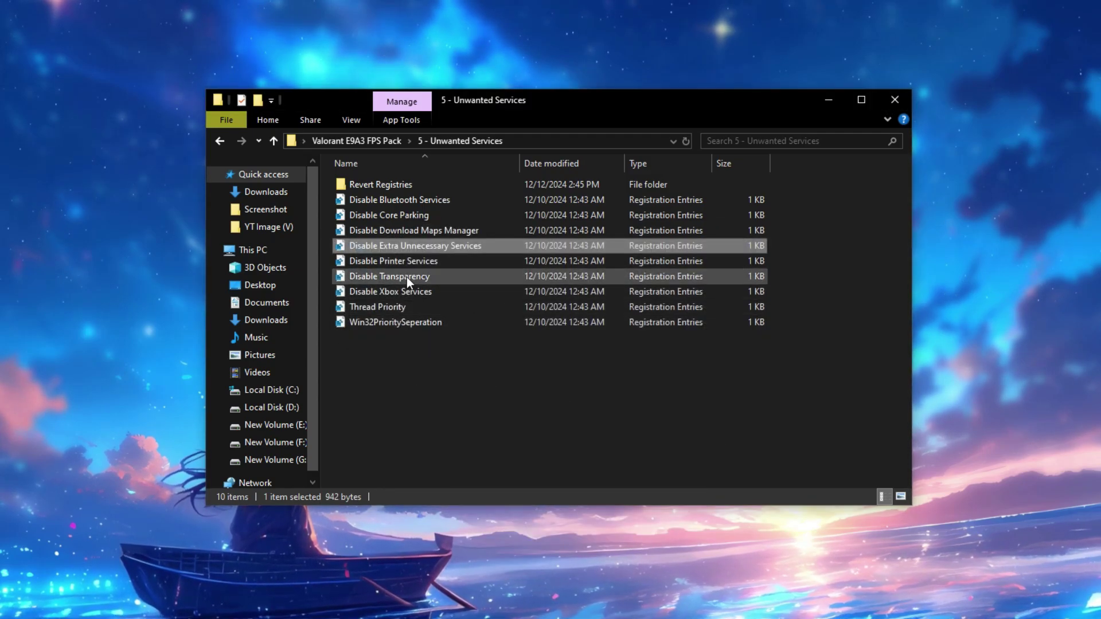
Merge the Disable Printer Services entries into the registry
right_click(380, 261)
left_click(409, 271)
left_click(484, 418)
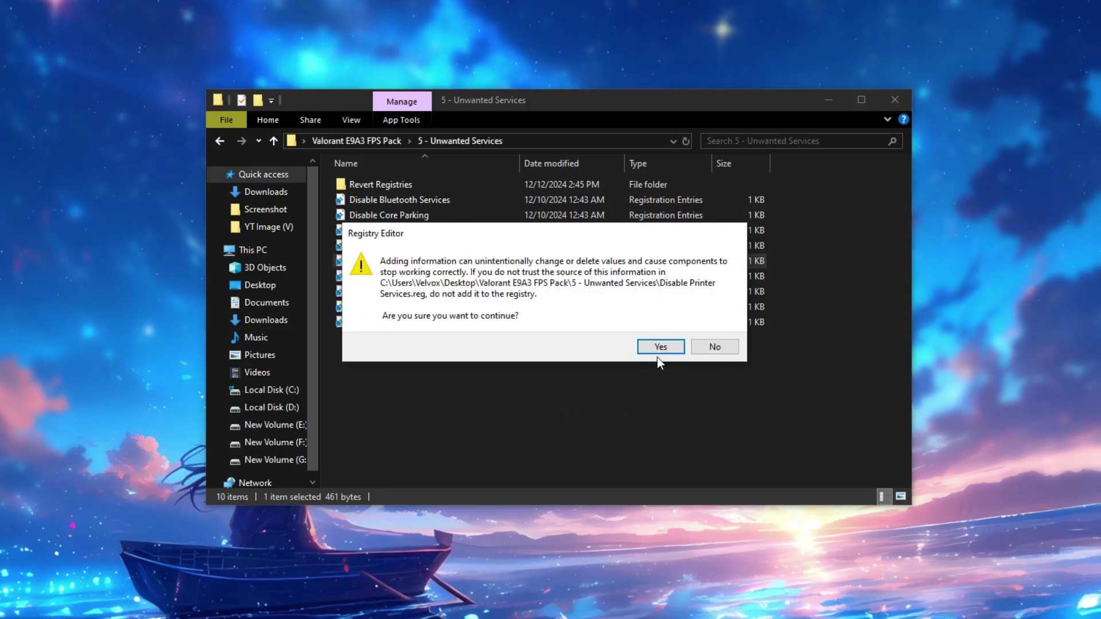
left_click(658, 350)
left_click(712, 328)
Merge the Disable Transparency entries into the registry
right_click(370, 282)
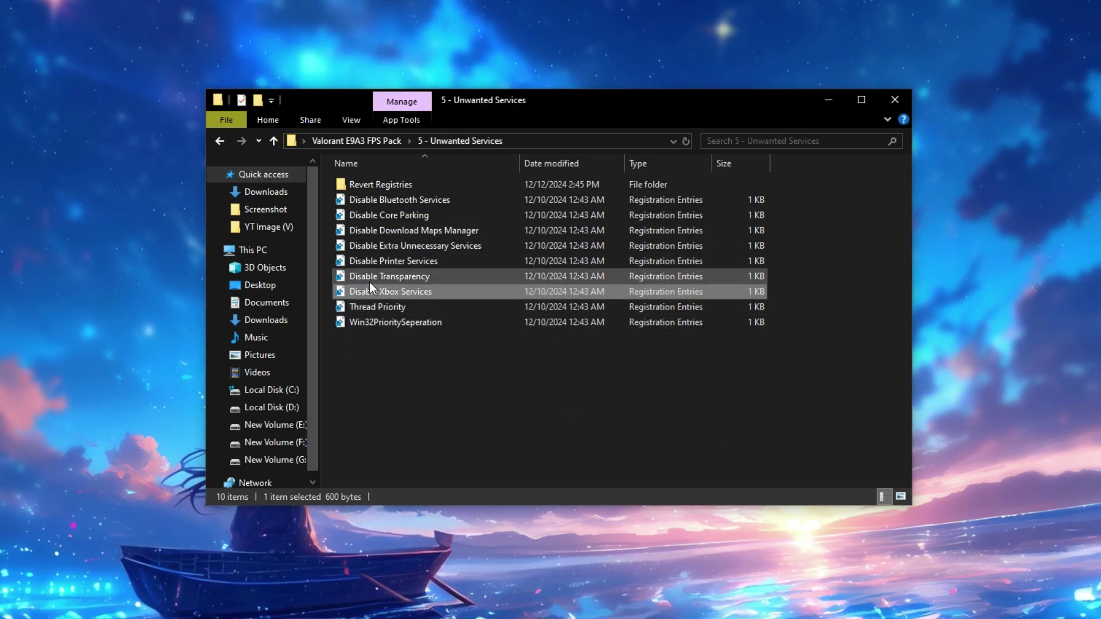
left_click(419, 294)
left_click(485, 425)
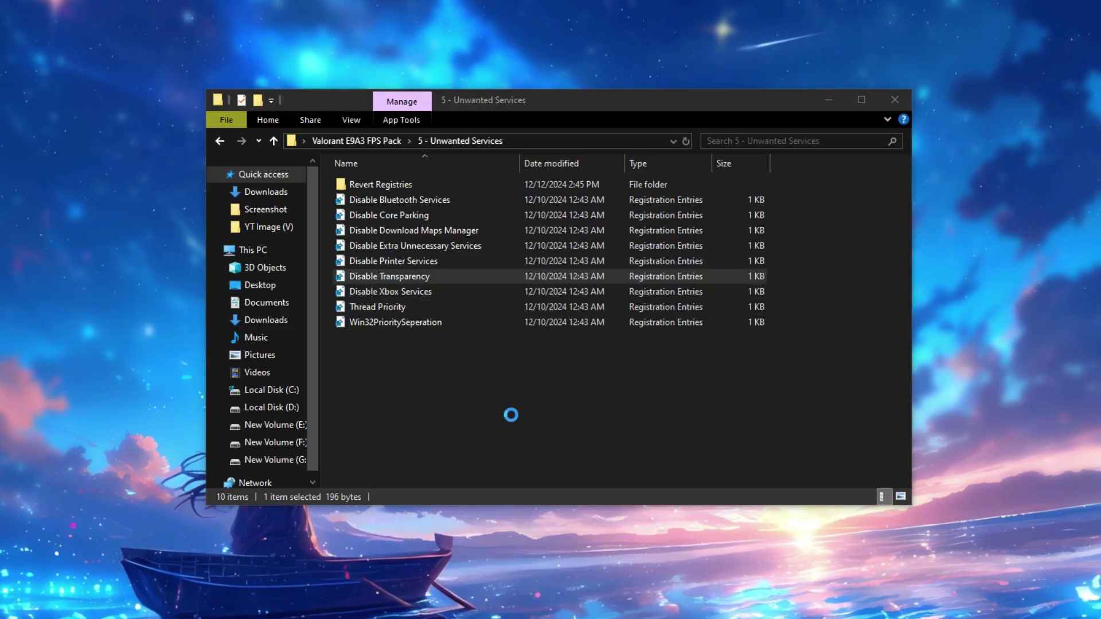
left_click(658, 348)
left_click(709, 324)
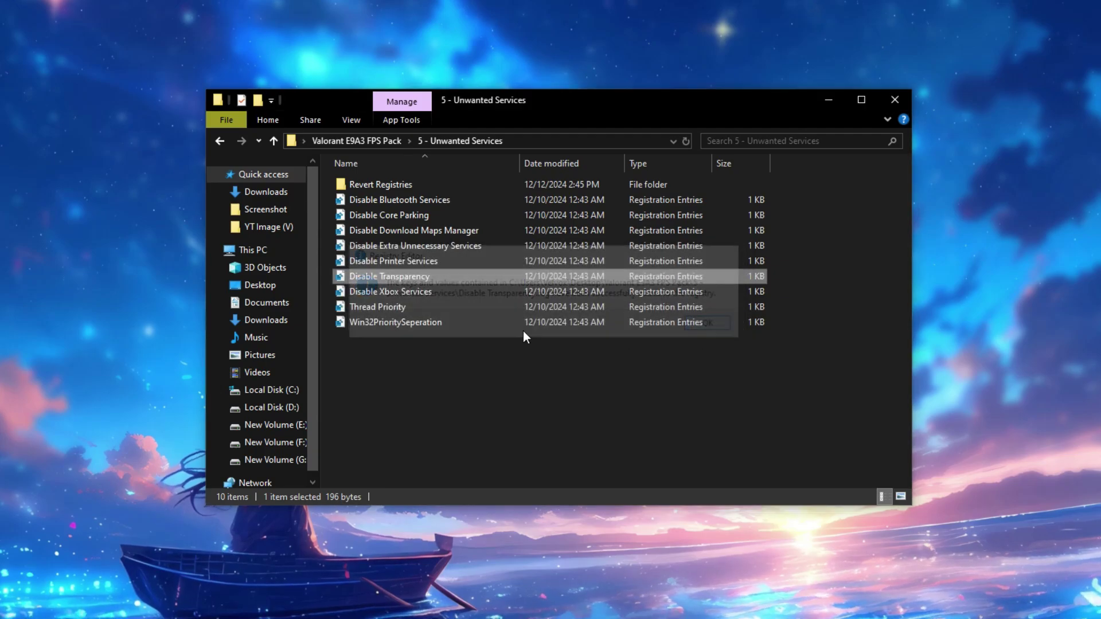
Merge the Disable Xbox Services entries into the registry
right_click(393, 293)
left_click(431, 304)
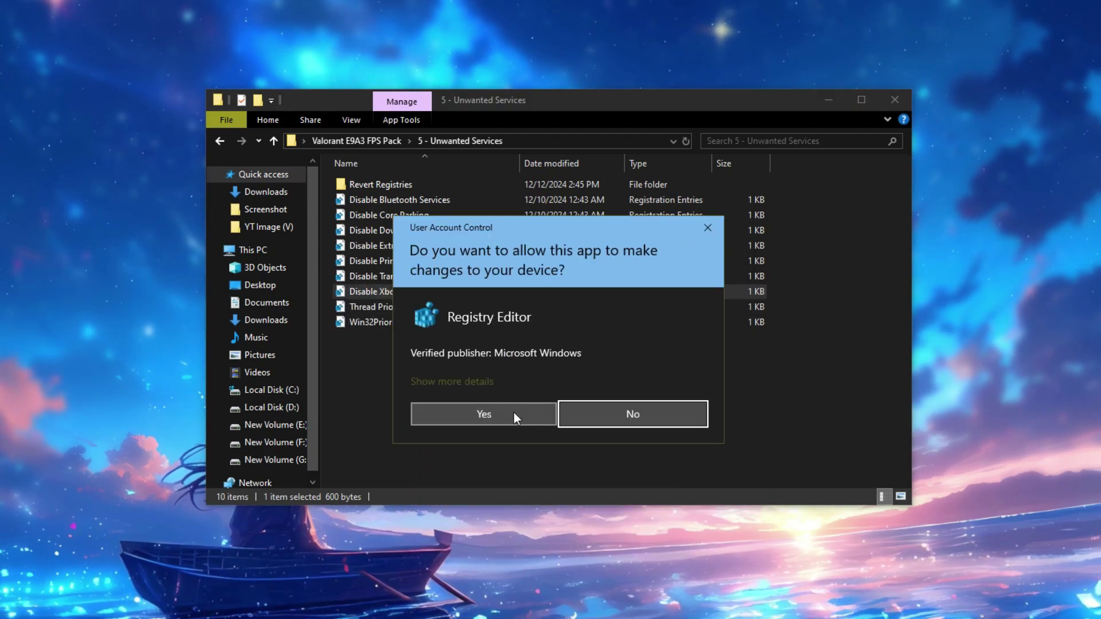
left_click(512, 415)
left_click(659, 347)
left_click(709, 324)
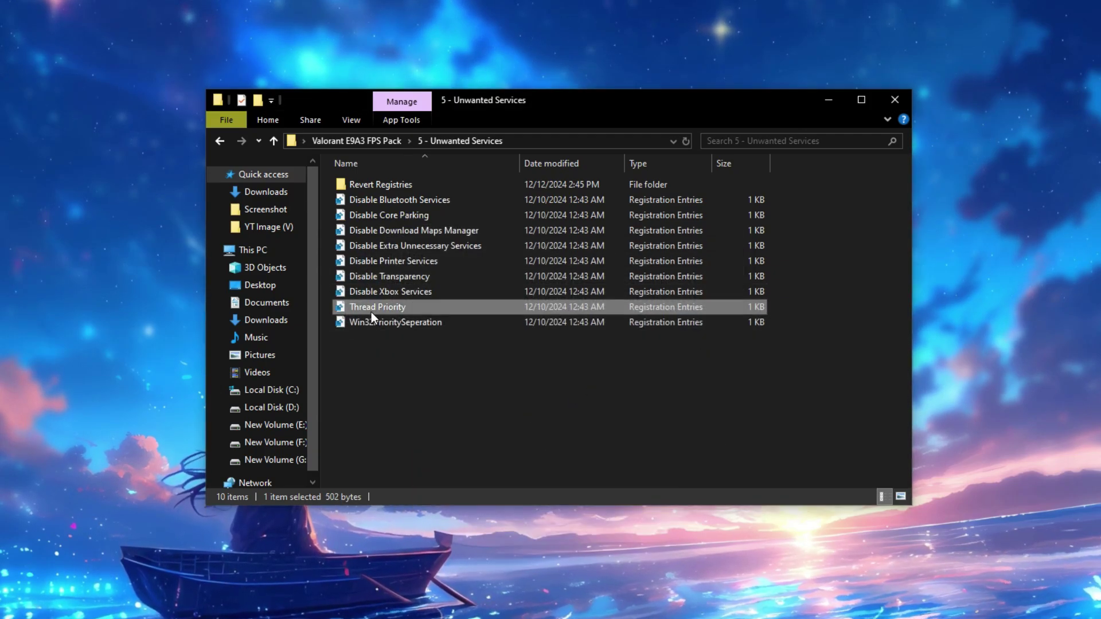
Review the contents of the Thread Priority file in Notepad, close it, and merge its entries into the registry
right_click(370, 309)
left_click(409, 333)
left_click_drag(707, 158, 600, 152)
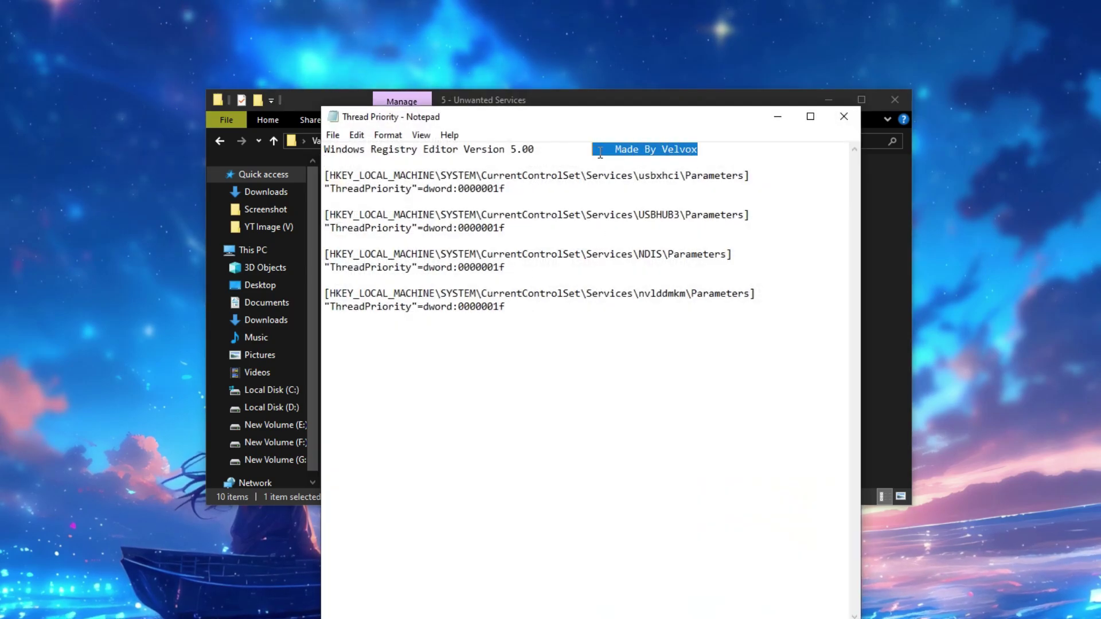
left_click(841, 116)
right_click(378, 308)
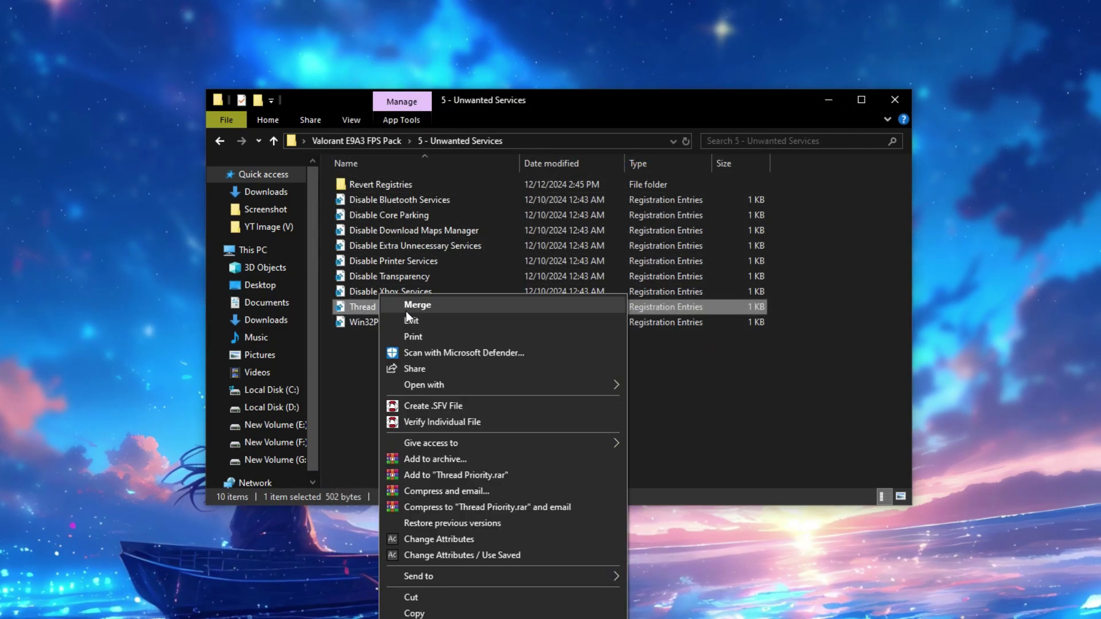
left_click(408, 305)
left_click(499, 421)
left_click(659, 347)
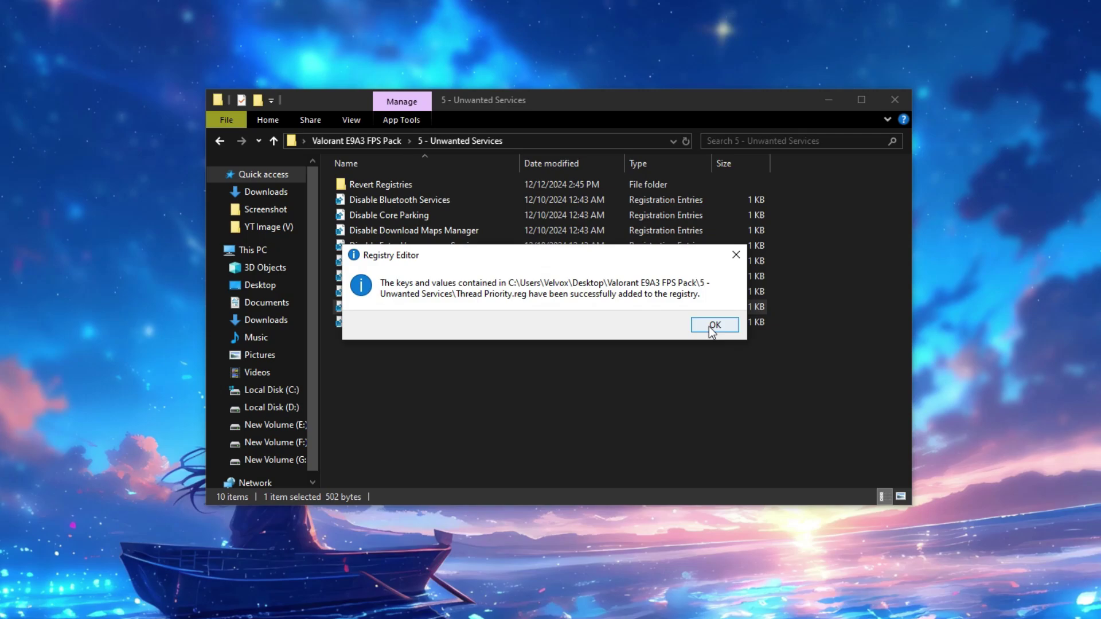
left_click(711, 326)
Merge the Win32PrioritySeperation entries into the registry
left_click(365, 322)
right_click(365, 323)
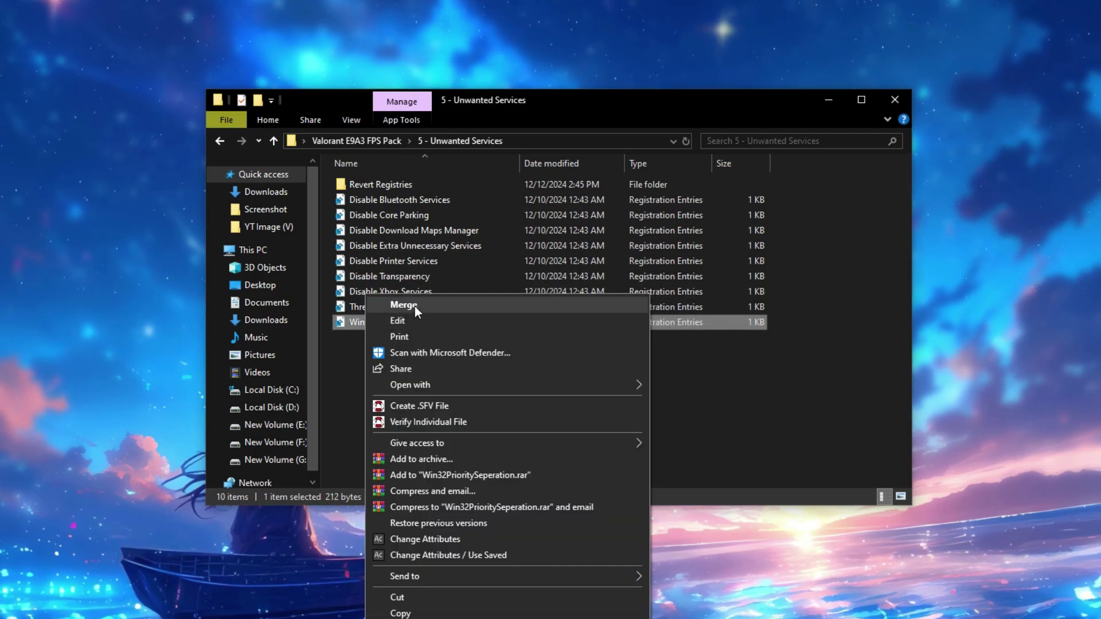
left_click(415, 306)
left_click(493, 412)
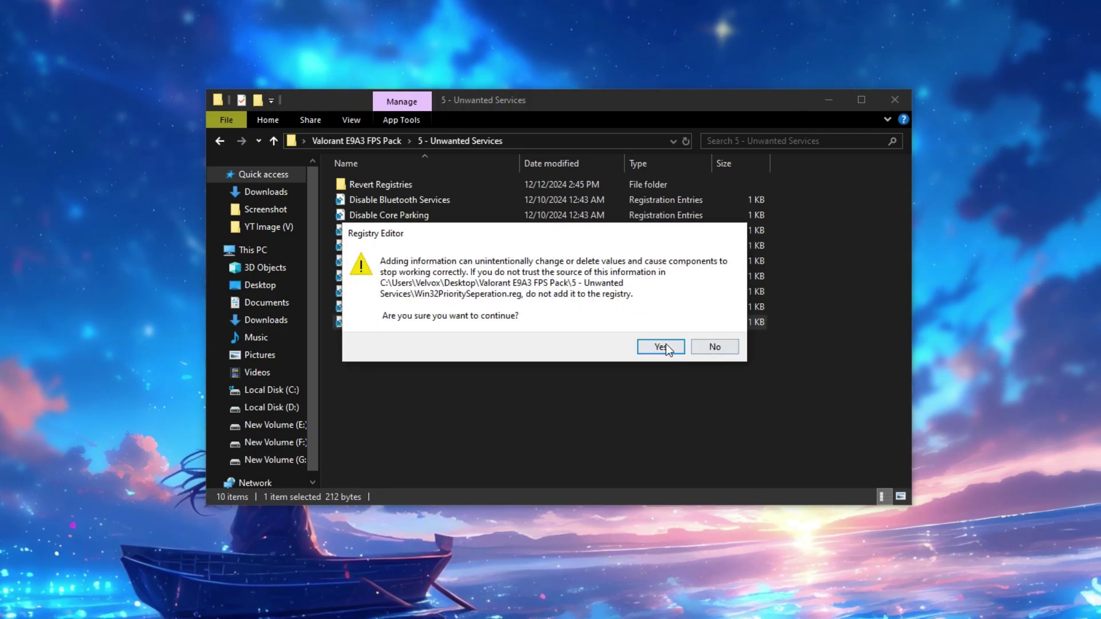
left_click(663, 345)
left_click(716, 329)
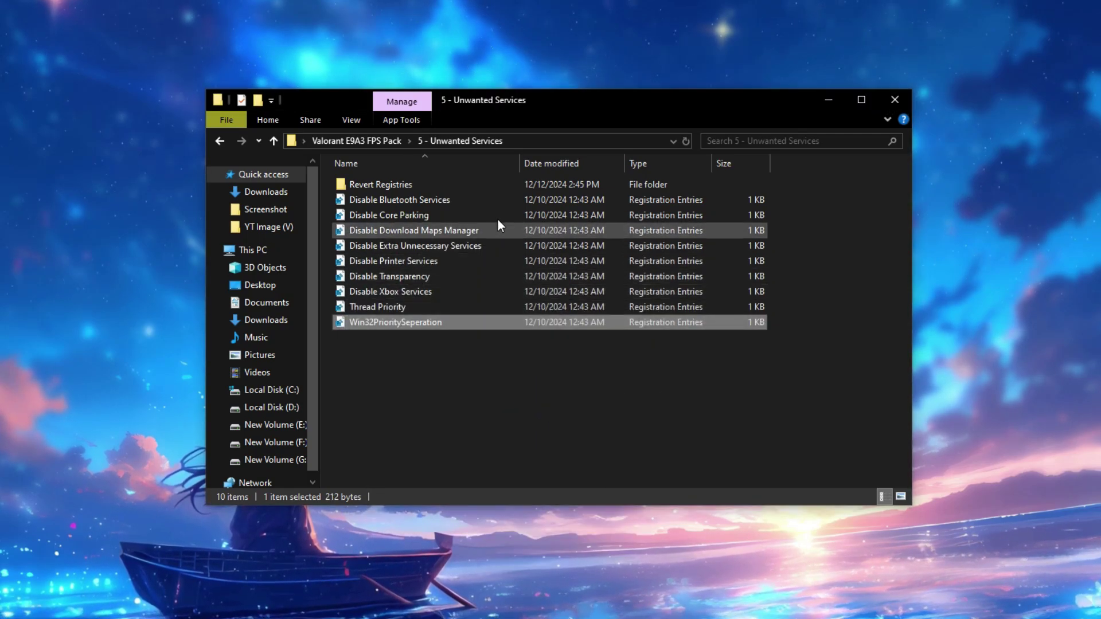
Open the Revert Registries folder and look over the Enable entries for restoring the services
double_click(366, 183)
left_click_drag(462, 287, 353, 179)
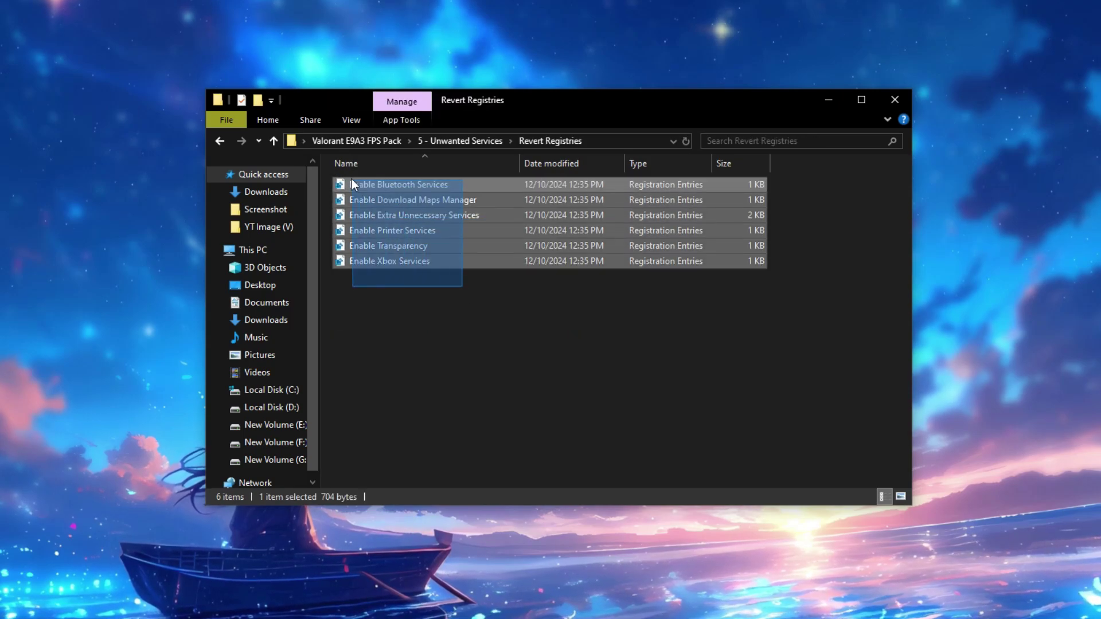
left_click(391, 291)
Go back to the Valorant E9A3 FPS Pack folder and open 6 - Best Power Plan Settings
left_click(342, 140)
left_click(385, 264)
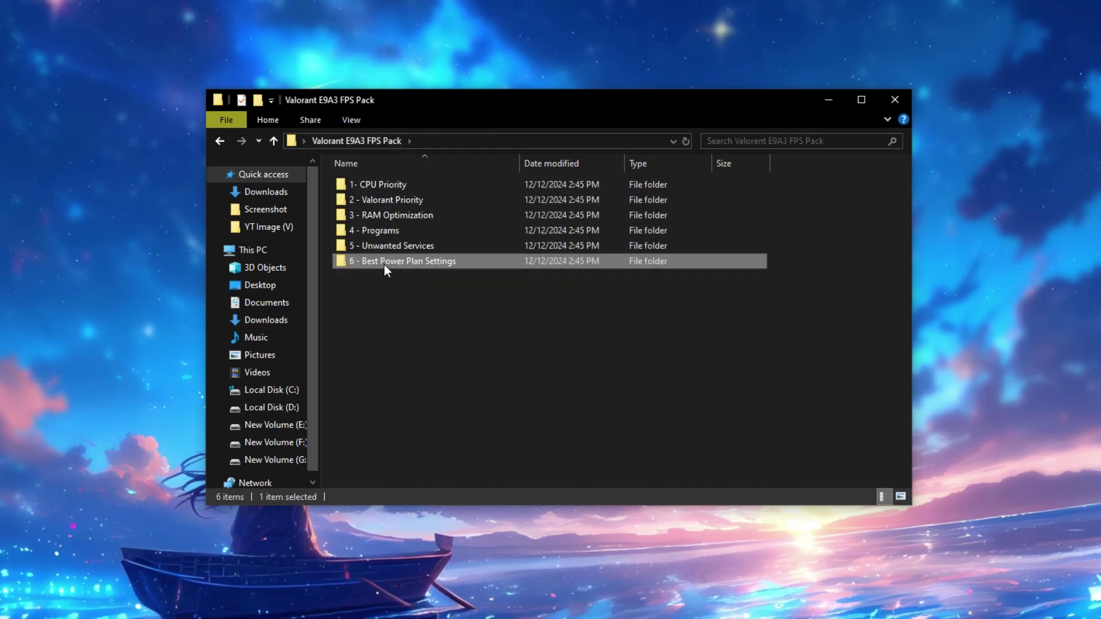
right_click(384, 264)
left_click(413, 271)
Run Import Ultimate Performance Power Plan as administrator, allow it to make changes, and finish the script in its console
left_click(383, 185)
right_click(383, 188)
left_click(458, 248)
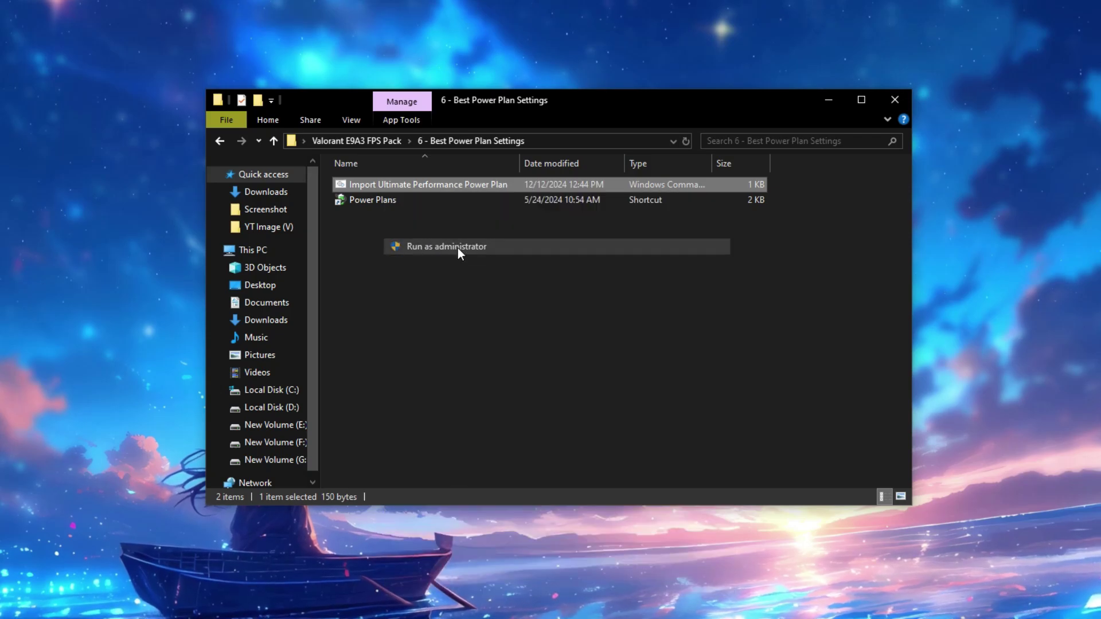
left_click(505, 414)
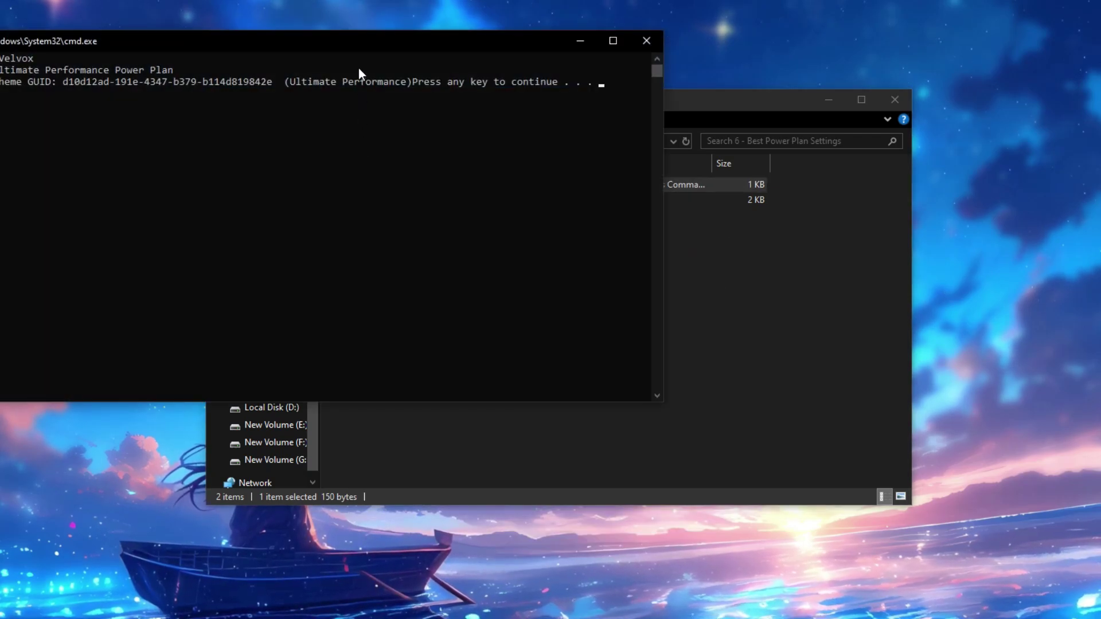
left_click_drag(359, 68, 539, 163)
left_click_drag(648, 164, 664, 163)
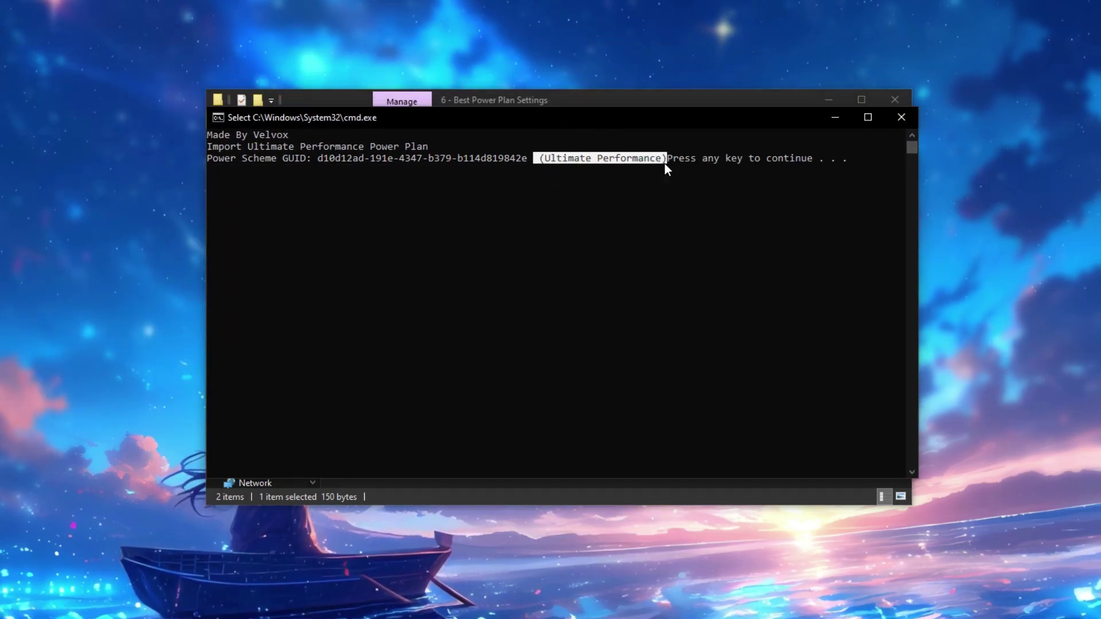
right_click(663, 158)
key("Return")
Open the Power Plans shortcut, check the selected power plan, and close Power Options
right_click(405, 197)
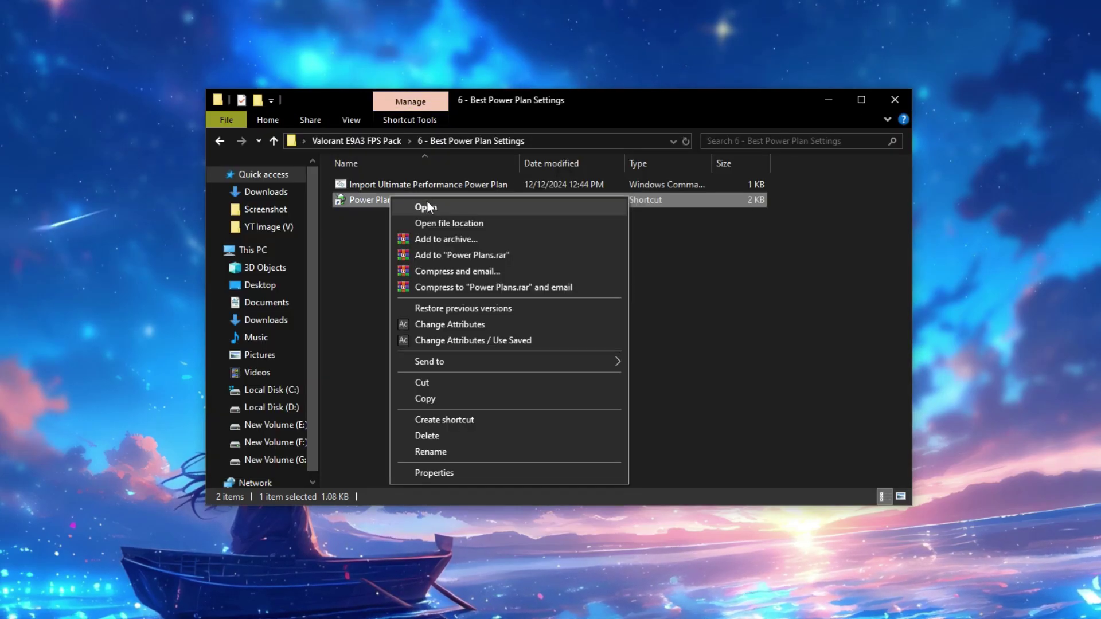
left_click(418, 208)
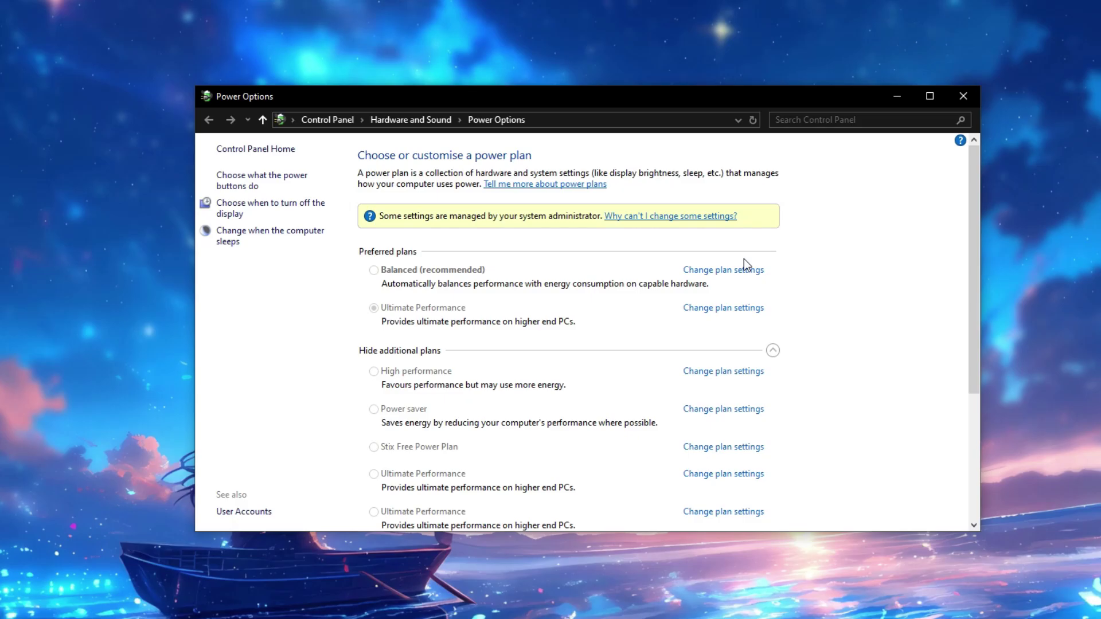
left_click(964, 97)
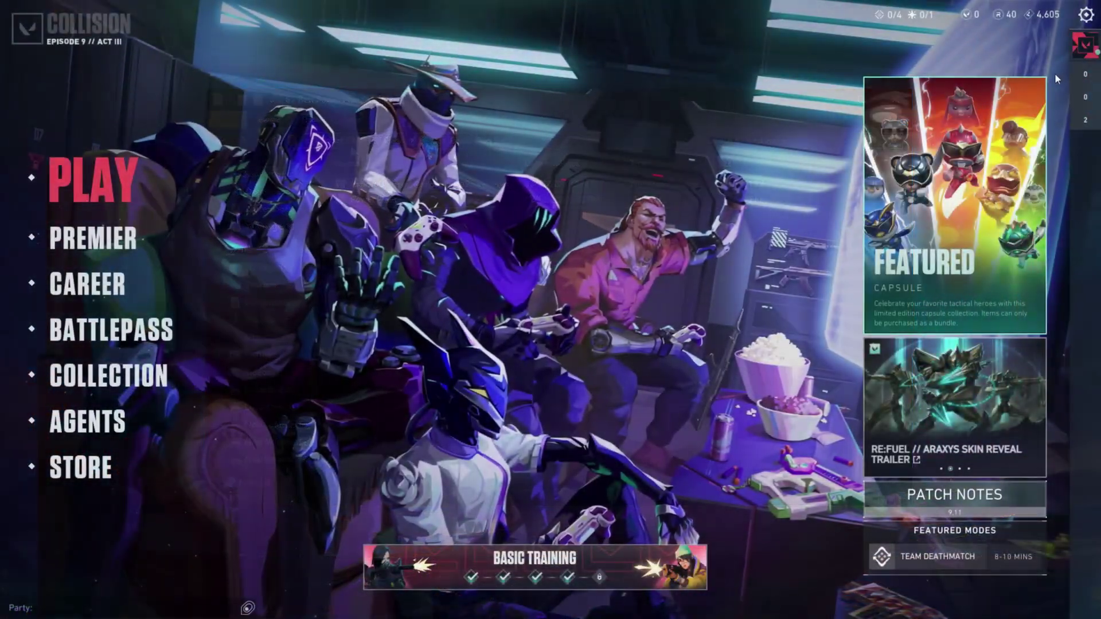
Switch to VALORANT and open its general video settings
left_click(1085, 14)
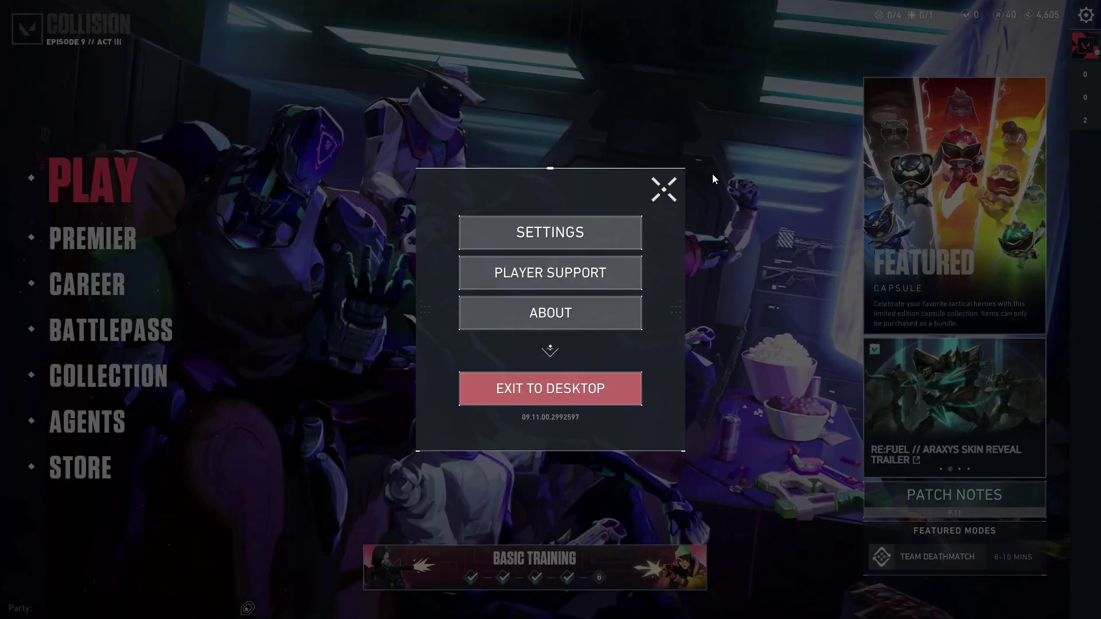
left_click(552, 236)
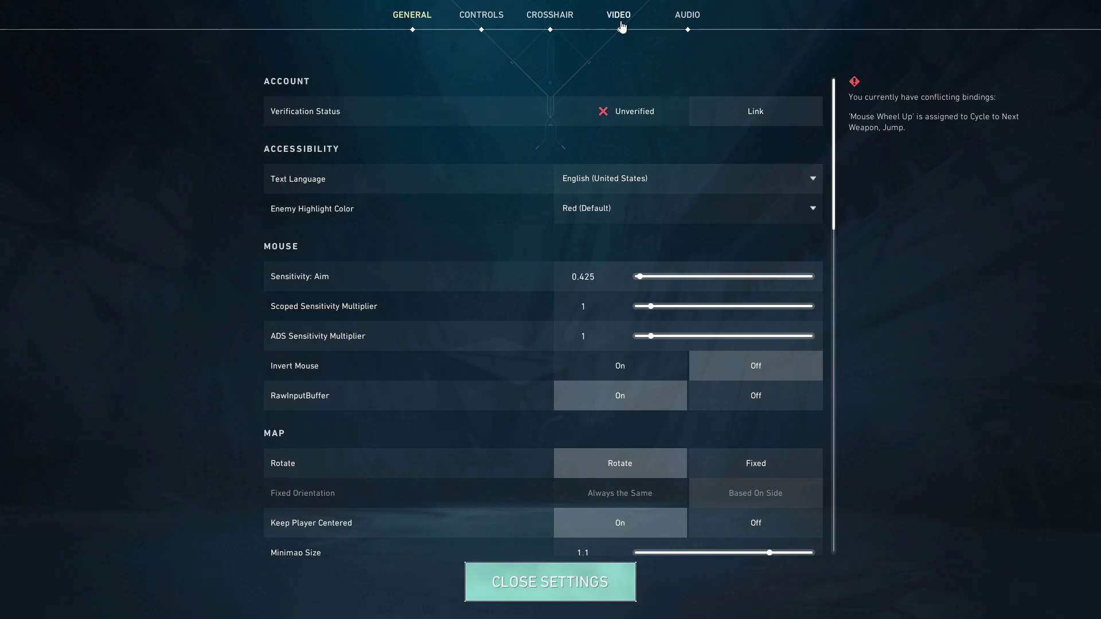
left_click(621, 23)
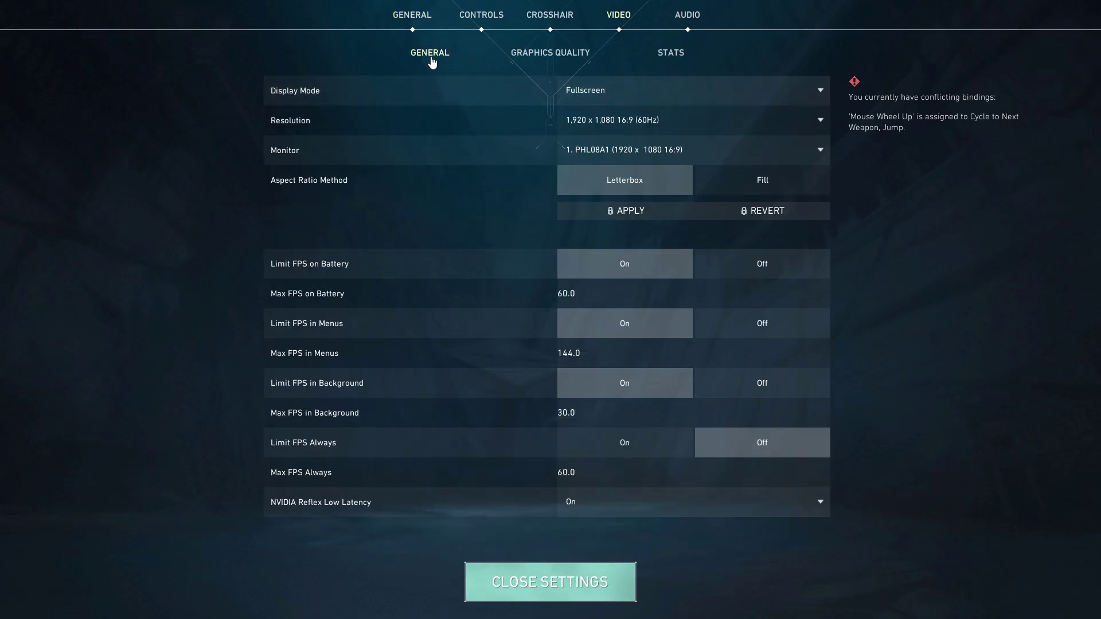
Set the display mode to Fullscreen and the resolution to 1,920 x 1,080 16:9 (60Hz)
left_click(604, 92)
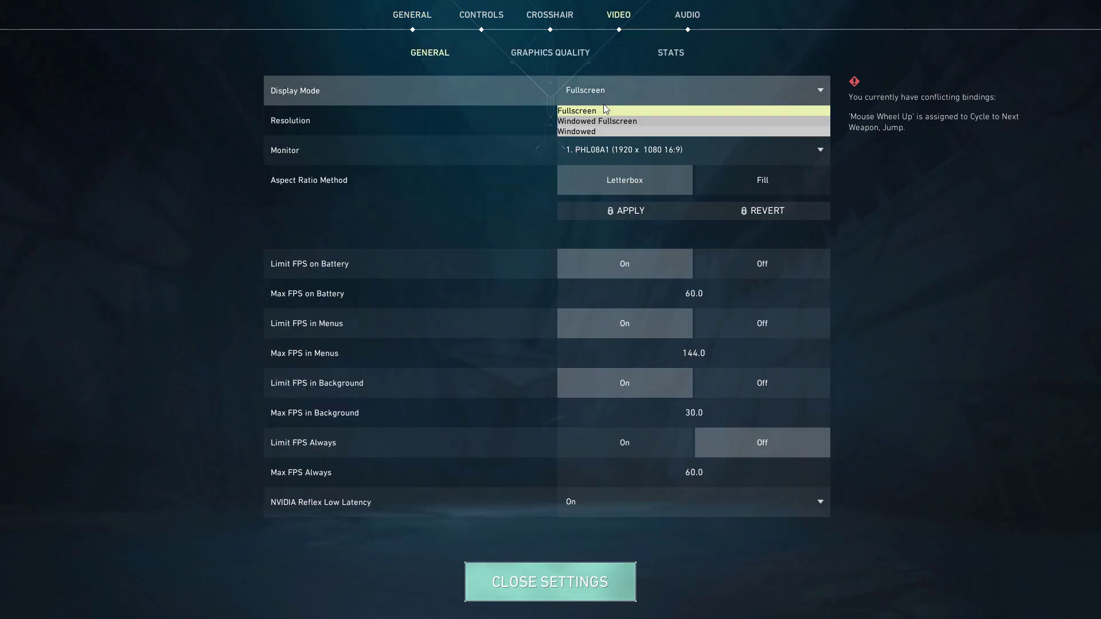
left_click(570, 113)
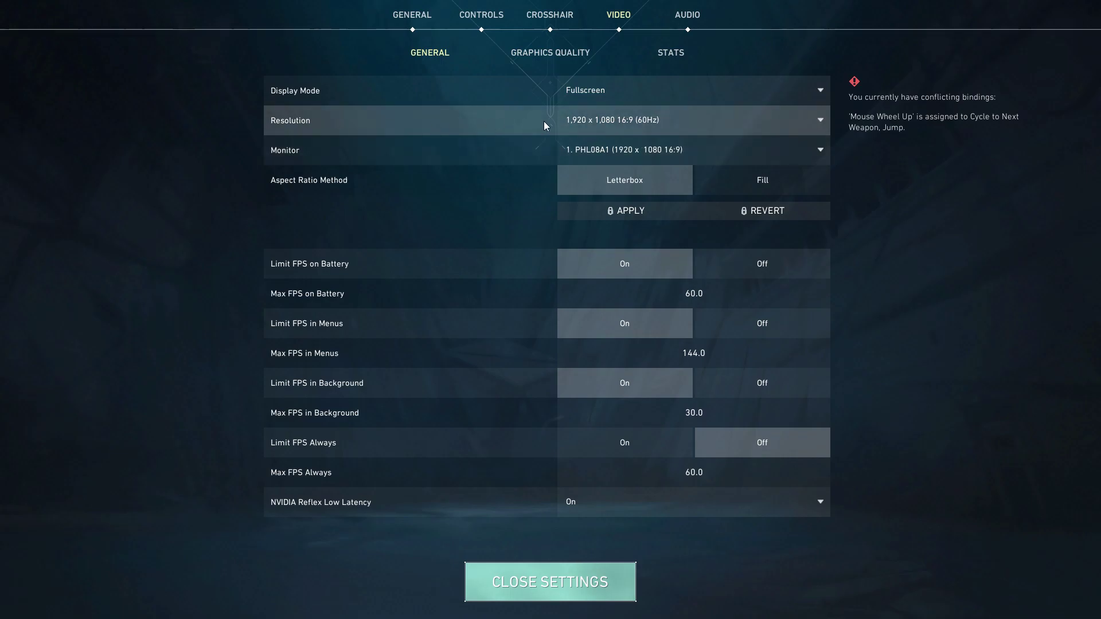
left_click(579, 122)
left_click(580, 141)
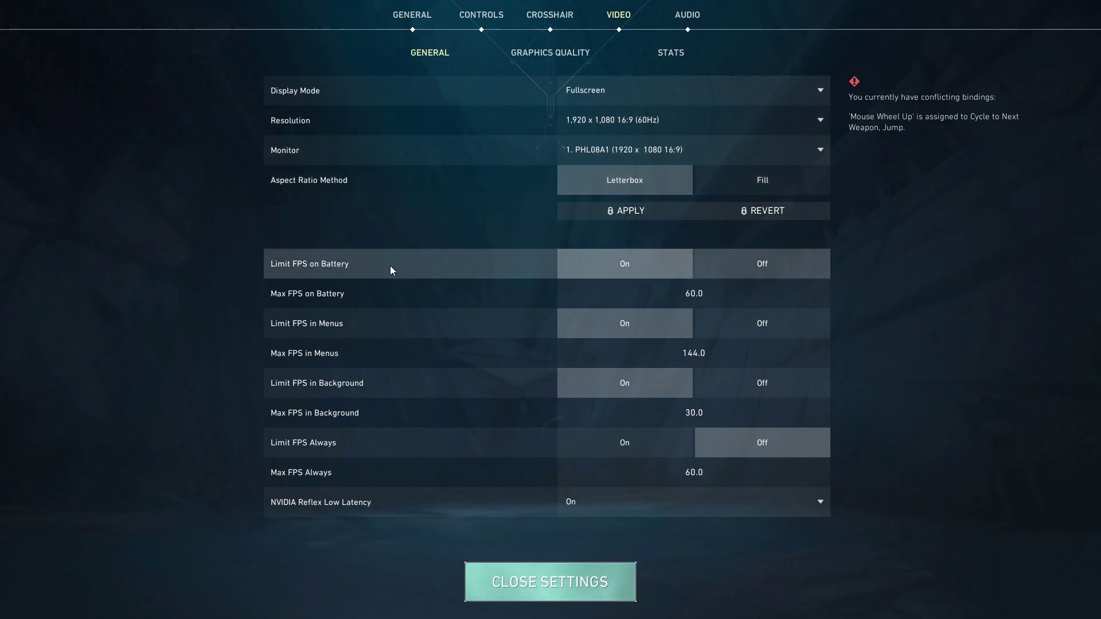
Set Limit FPS on Battery, Limit FPS in Menus and Limit FPS in Background to On
left_click(630, 274)
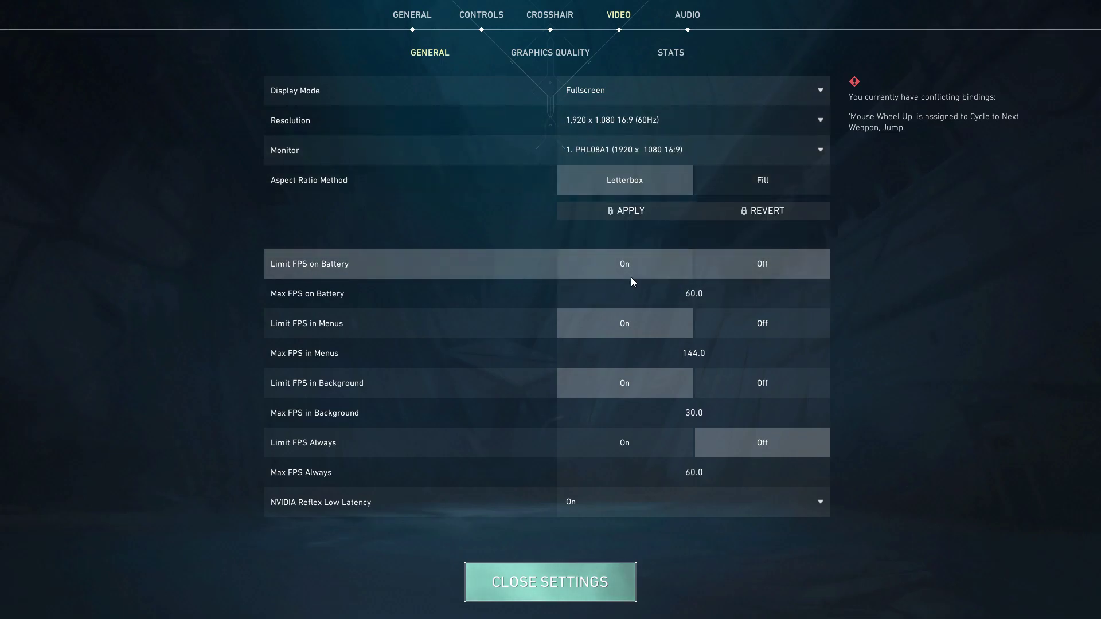
left_click(616, 335)
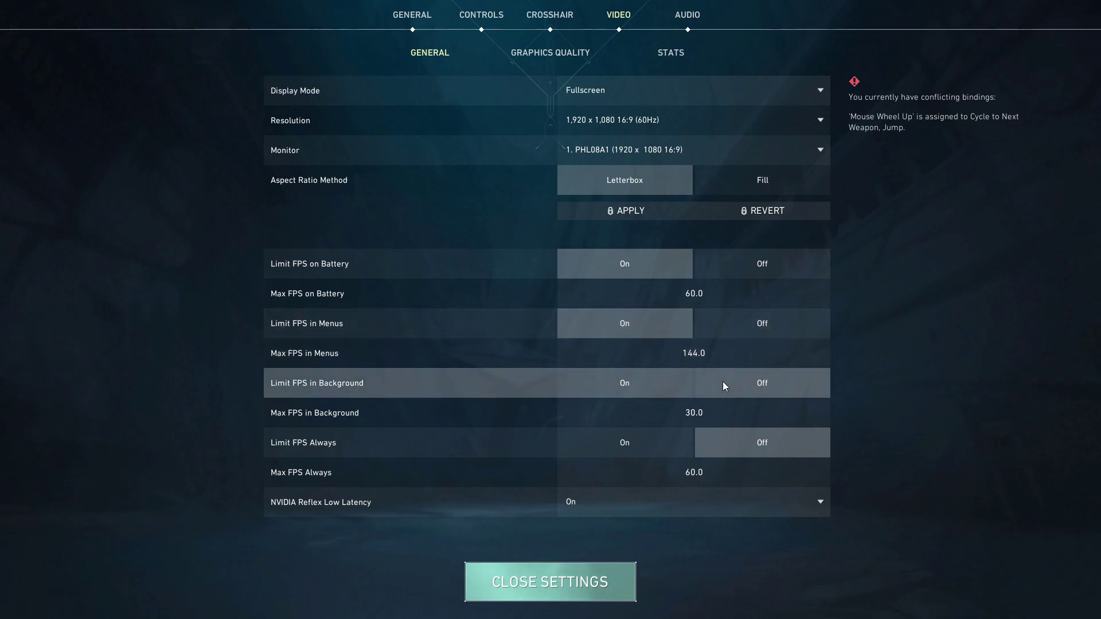
left_click(625, 386)
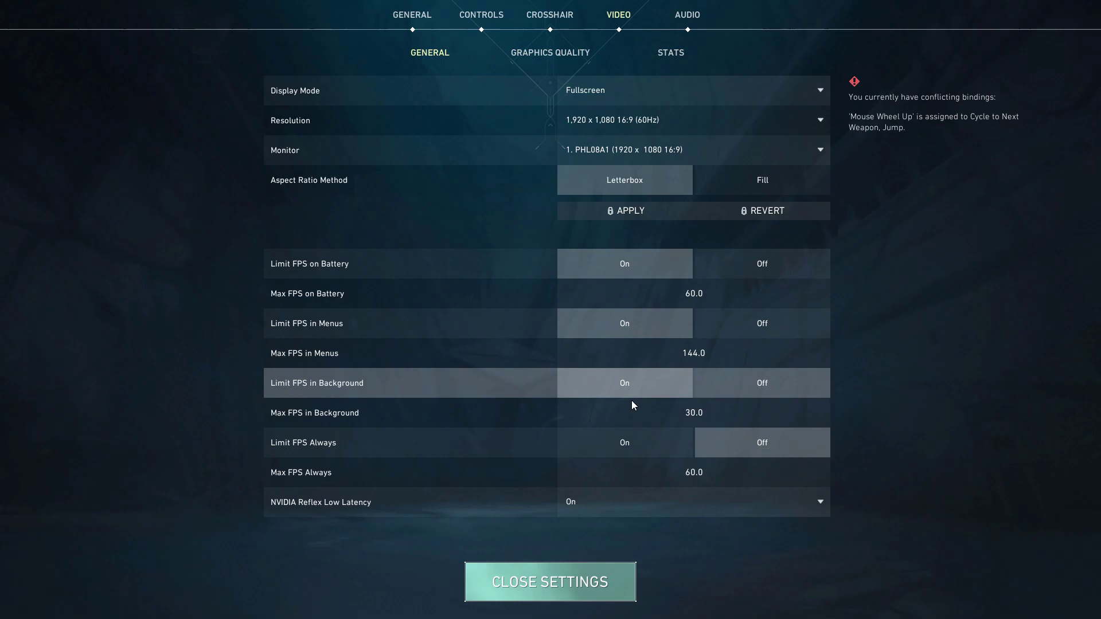
Set NVIDIA Reflex Low Latency to On + Boost
left_click(606, 512)
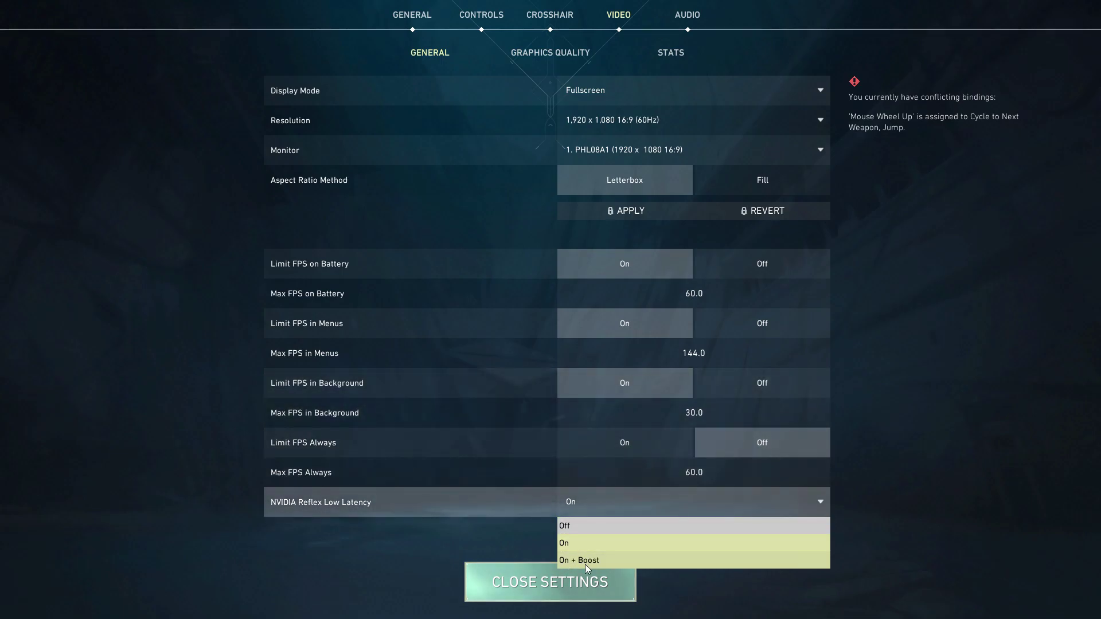
left_click(579, 564)
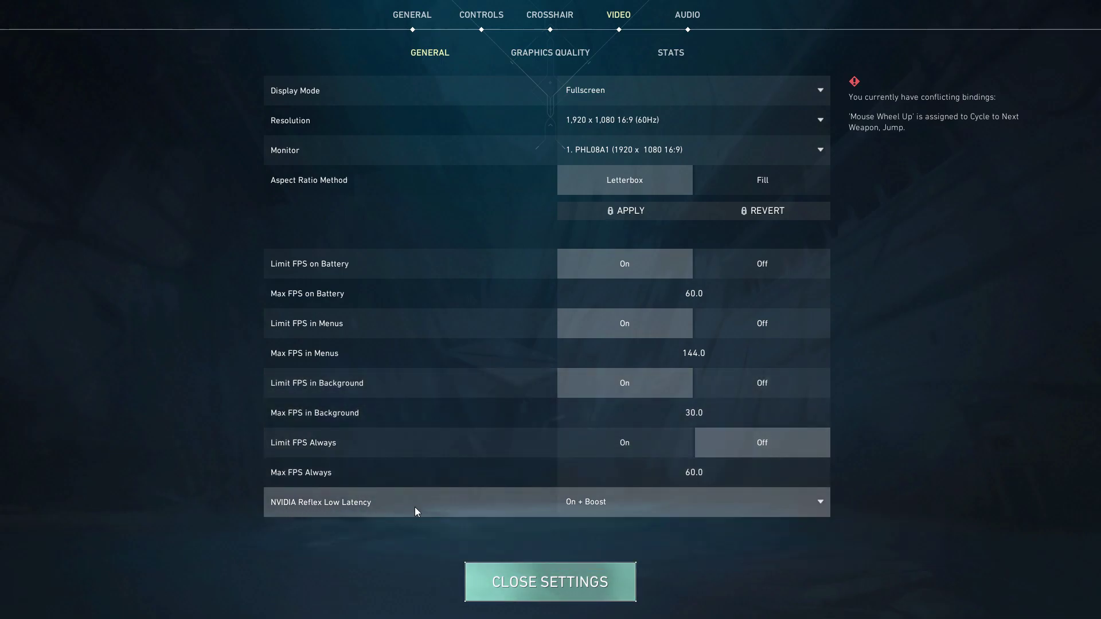
left_click(594, 509)
left_click(583, 565)
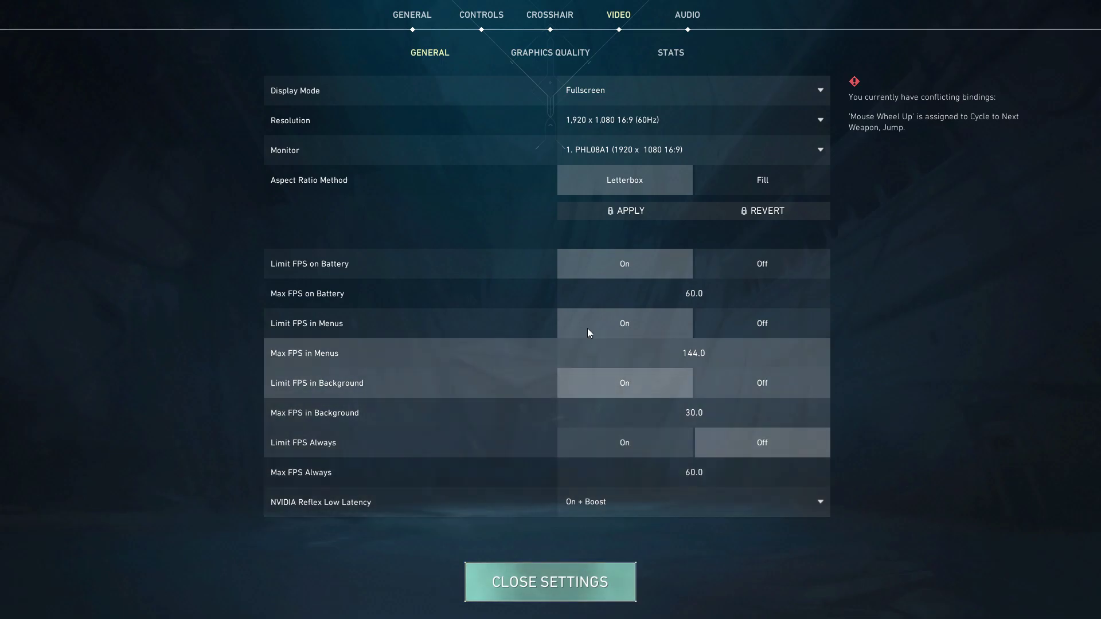
In the graphics quality settings, set Material Quality, Texture Quality, Detail Quality and UI Quality to Low
left_click(550, 53)
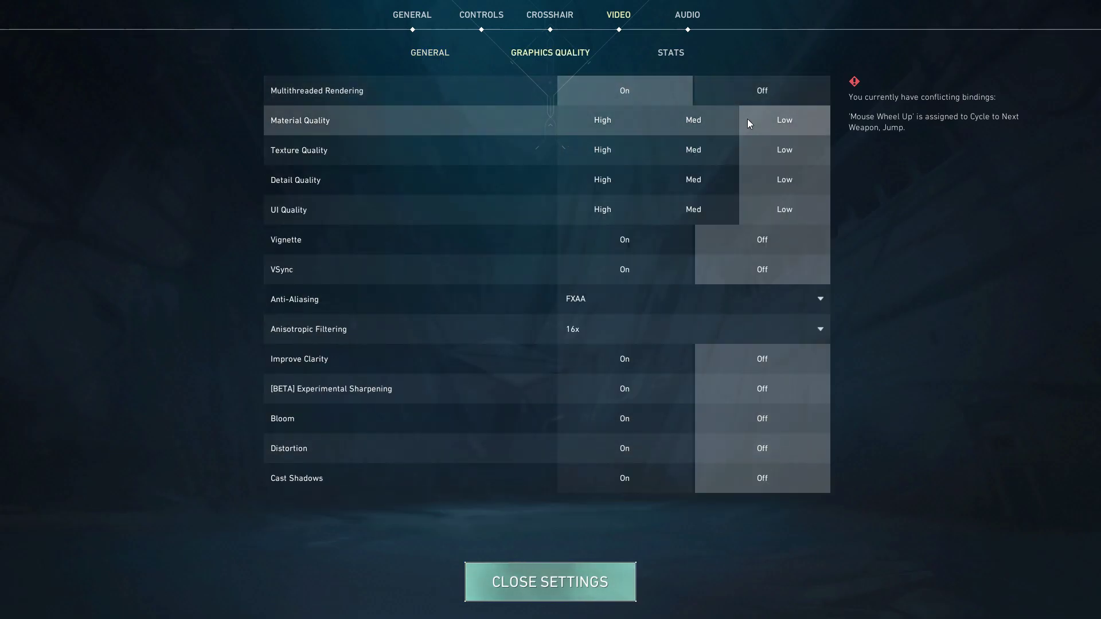
left_click(781, 129)
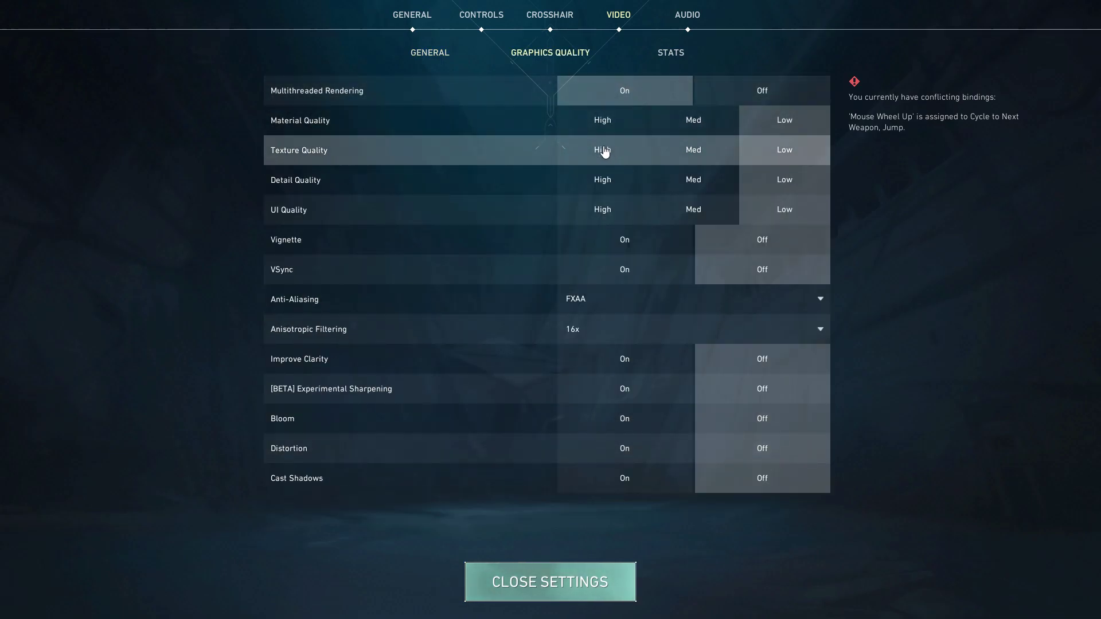
left_click(773, 154)
left_click(602, 179)
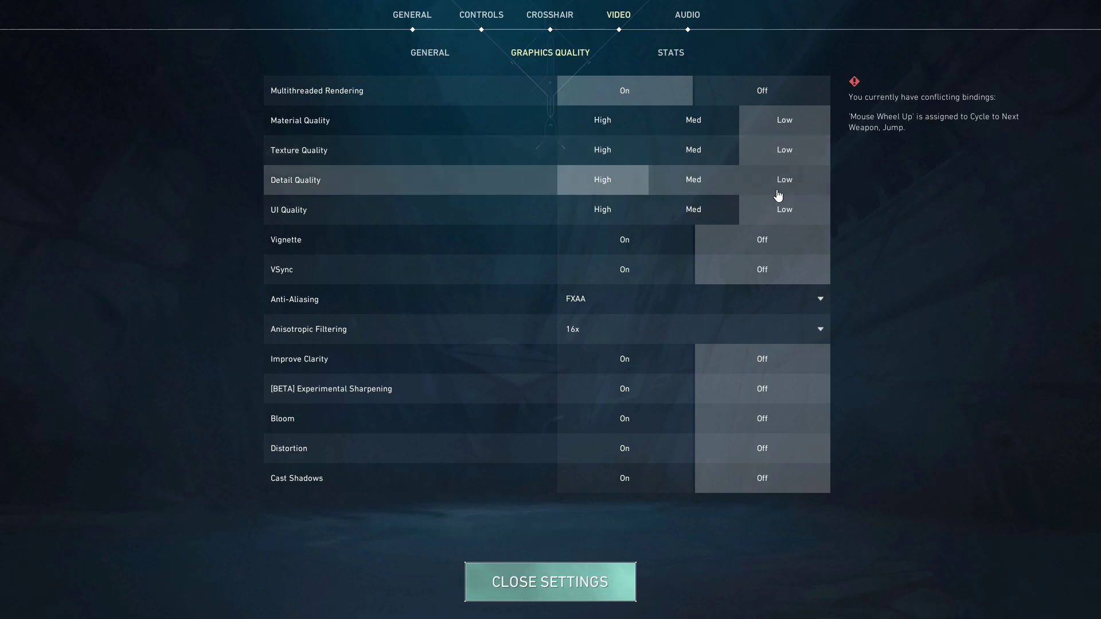
left_click(779, 192)
left_click(625, 217)
left_click(775, 213)
Set Vignette and VSync to Off in the graphics quality settings
left_click(646, 242)
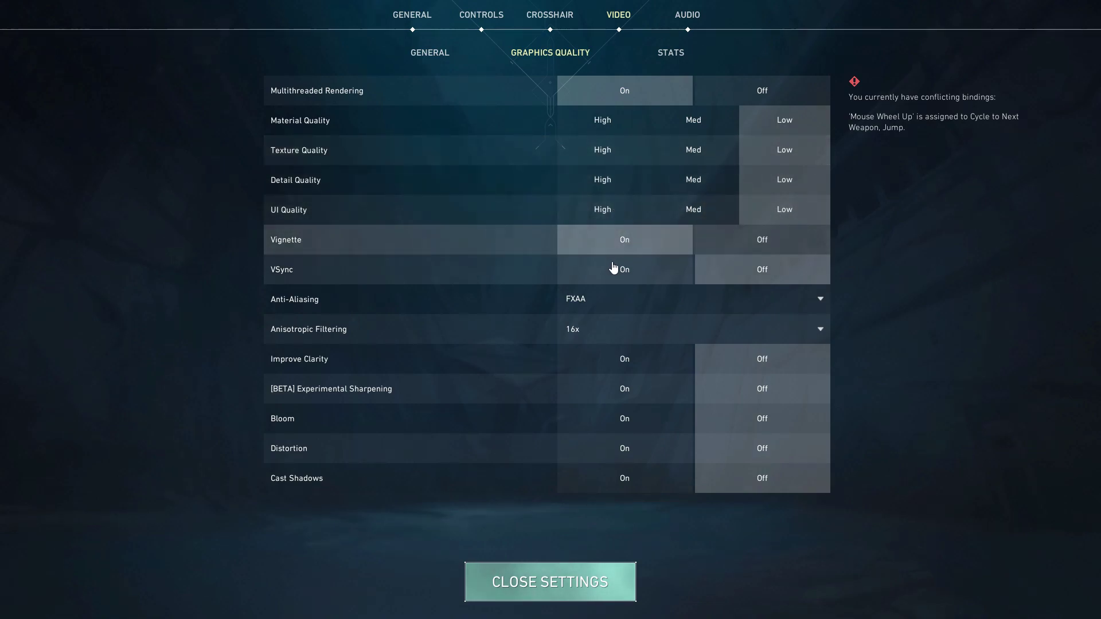
left_click(612, 266)
left_click(750, 247)
left_click(752, 274)
Set Anti-Aliasing to None and Anisotropic Filtering to 2x
left_click(651, 302)
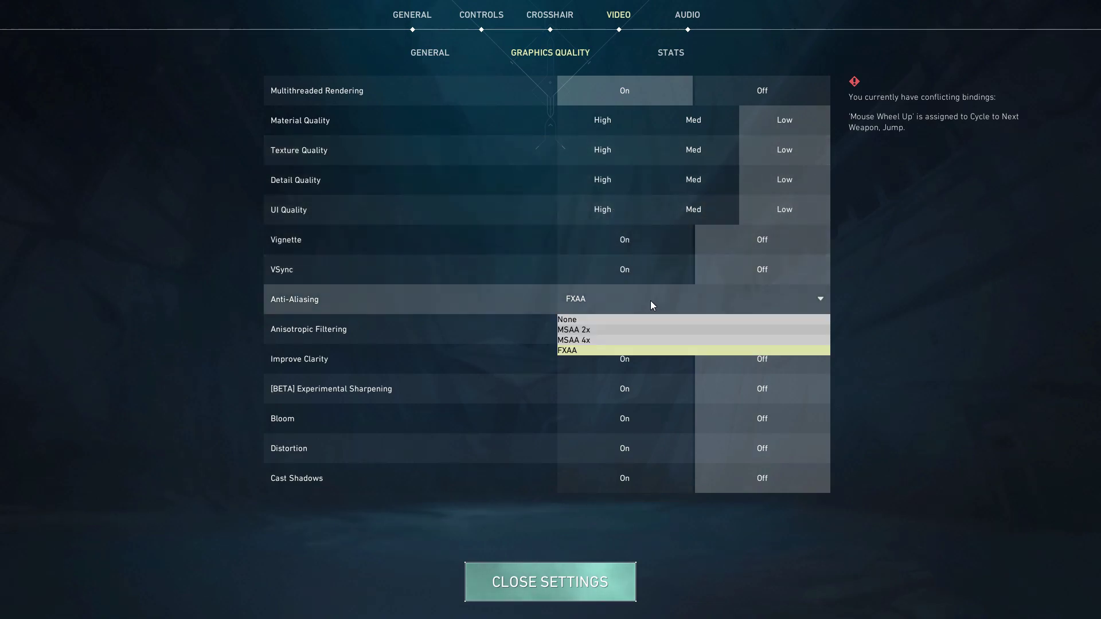
left_click(565, 322)
left_click(592, 327)
left_click(569, 361)
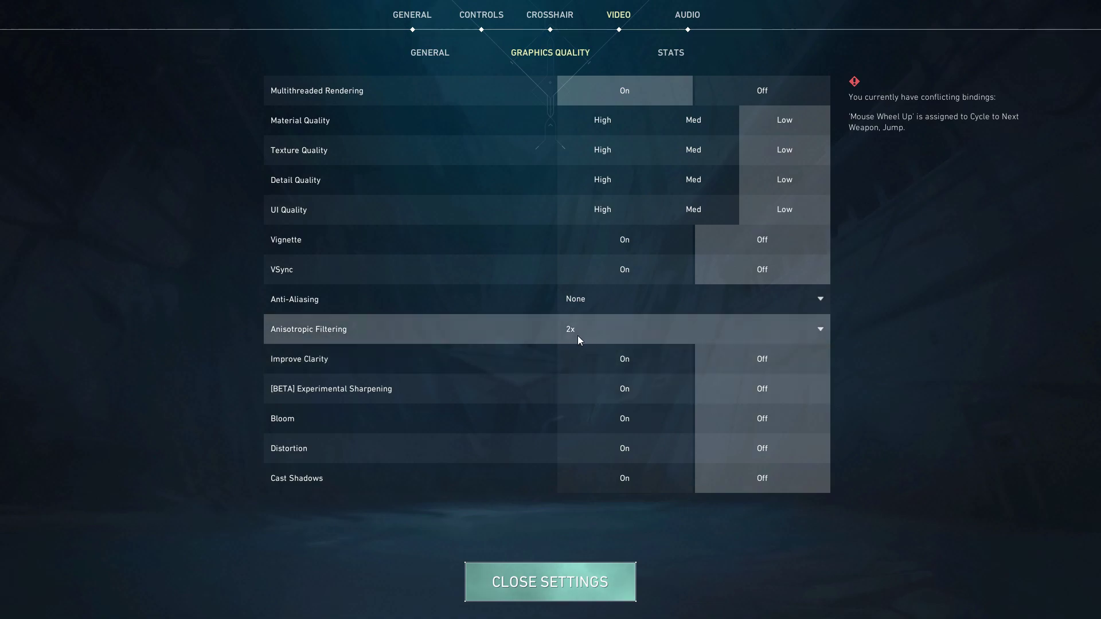